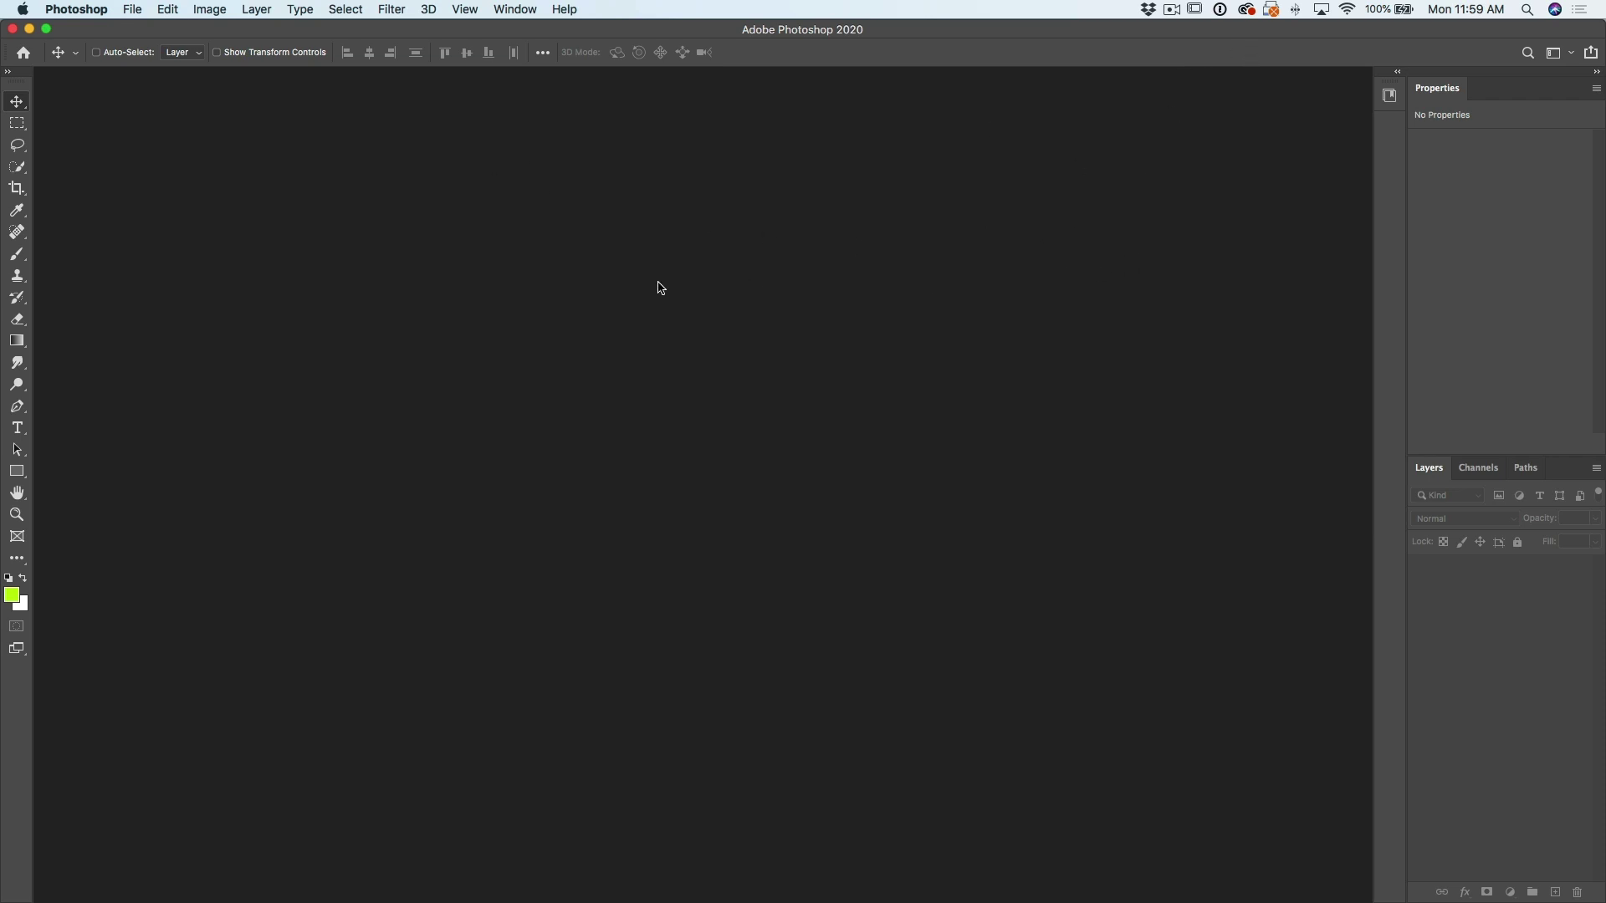
Step: Load all ten folder photos, _64A8860.jpg through rockybeach.jpg, as a layer stack with Load Files into Stack
{"action": "left_click", "coordinate": [134, 10]}
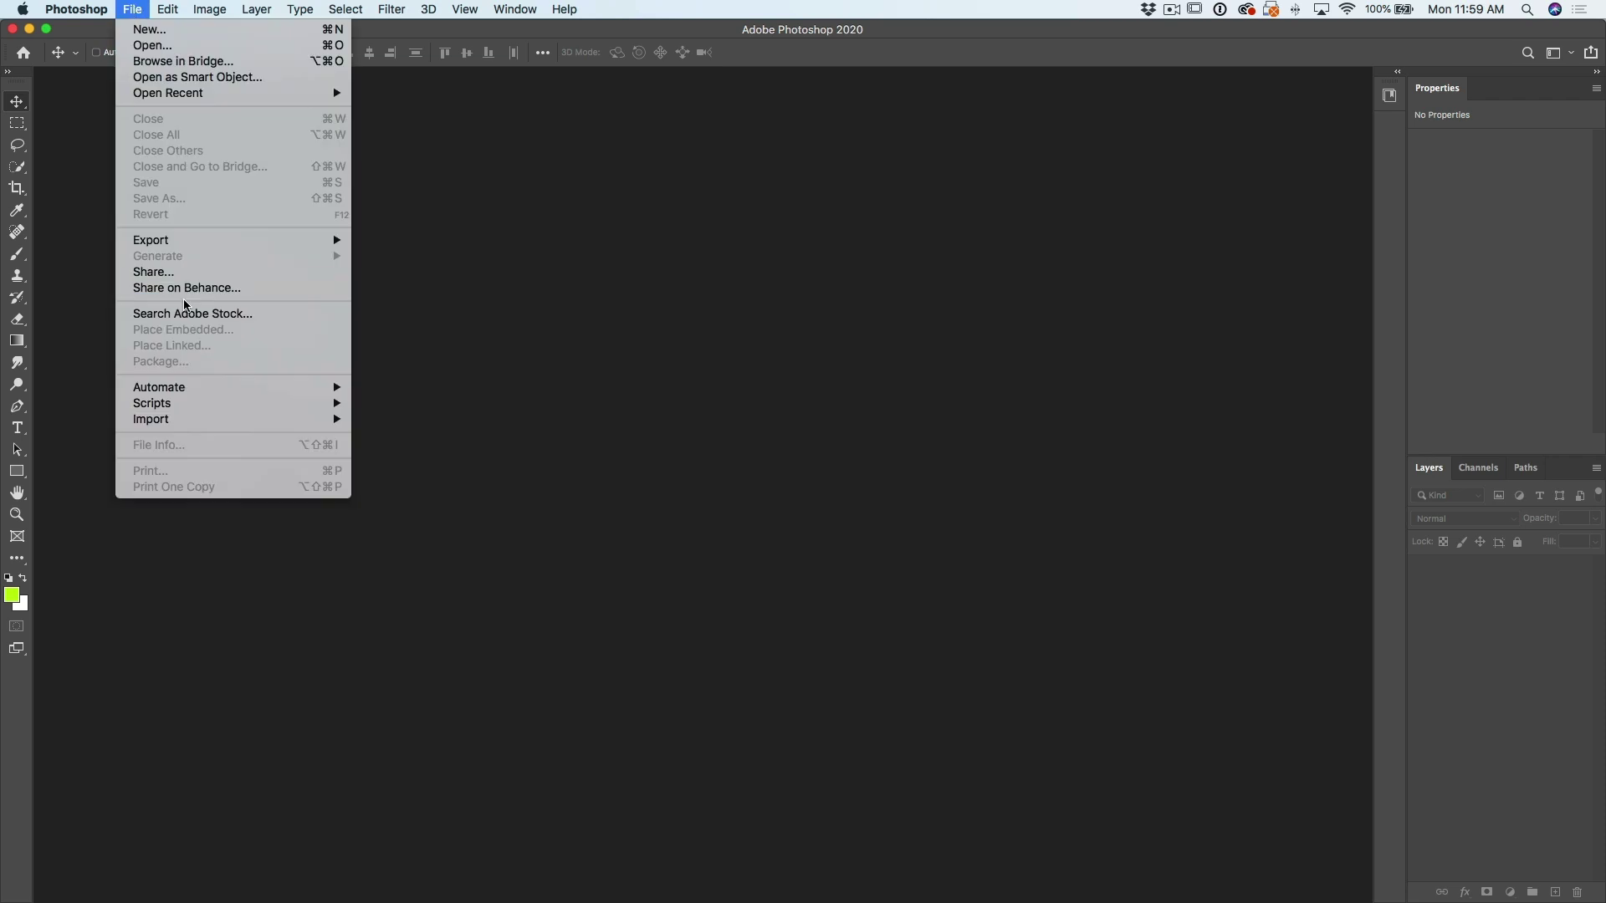
{"action": "mouse_move", "coordinate": [177, 405]}
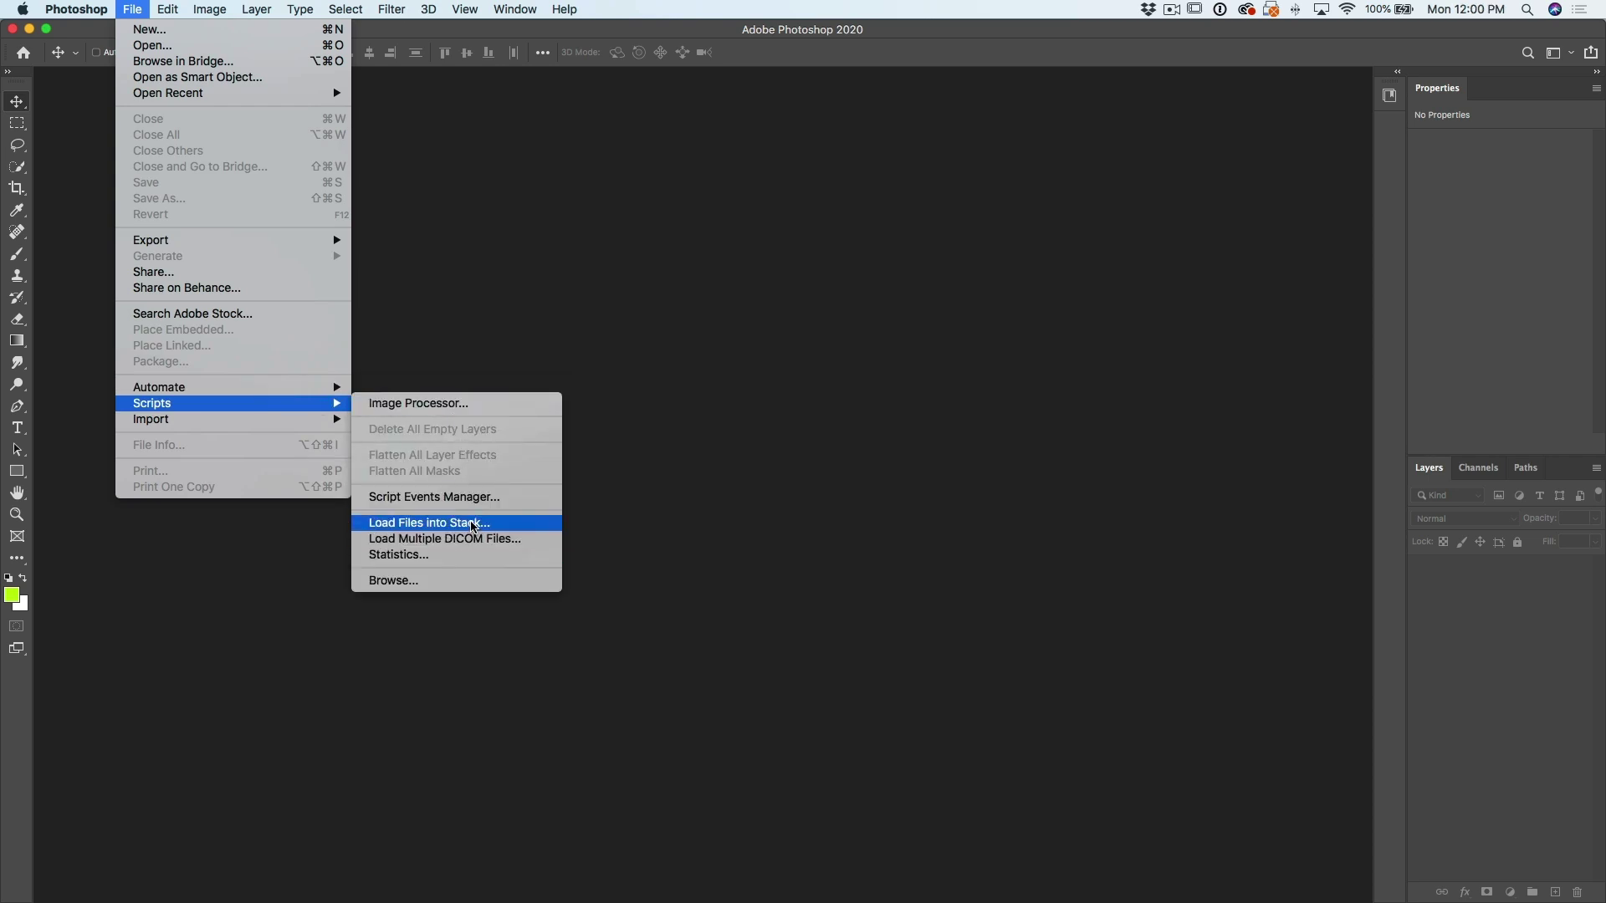
{"action": "left_click", "coordinate": [474, 523]}
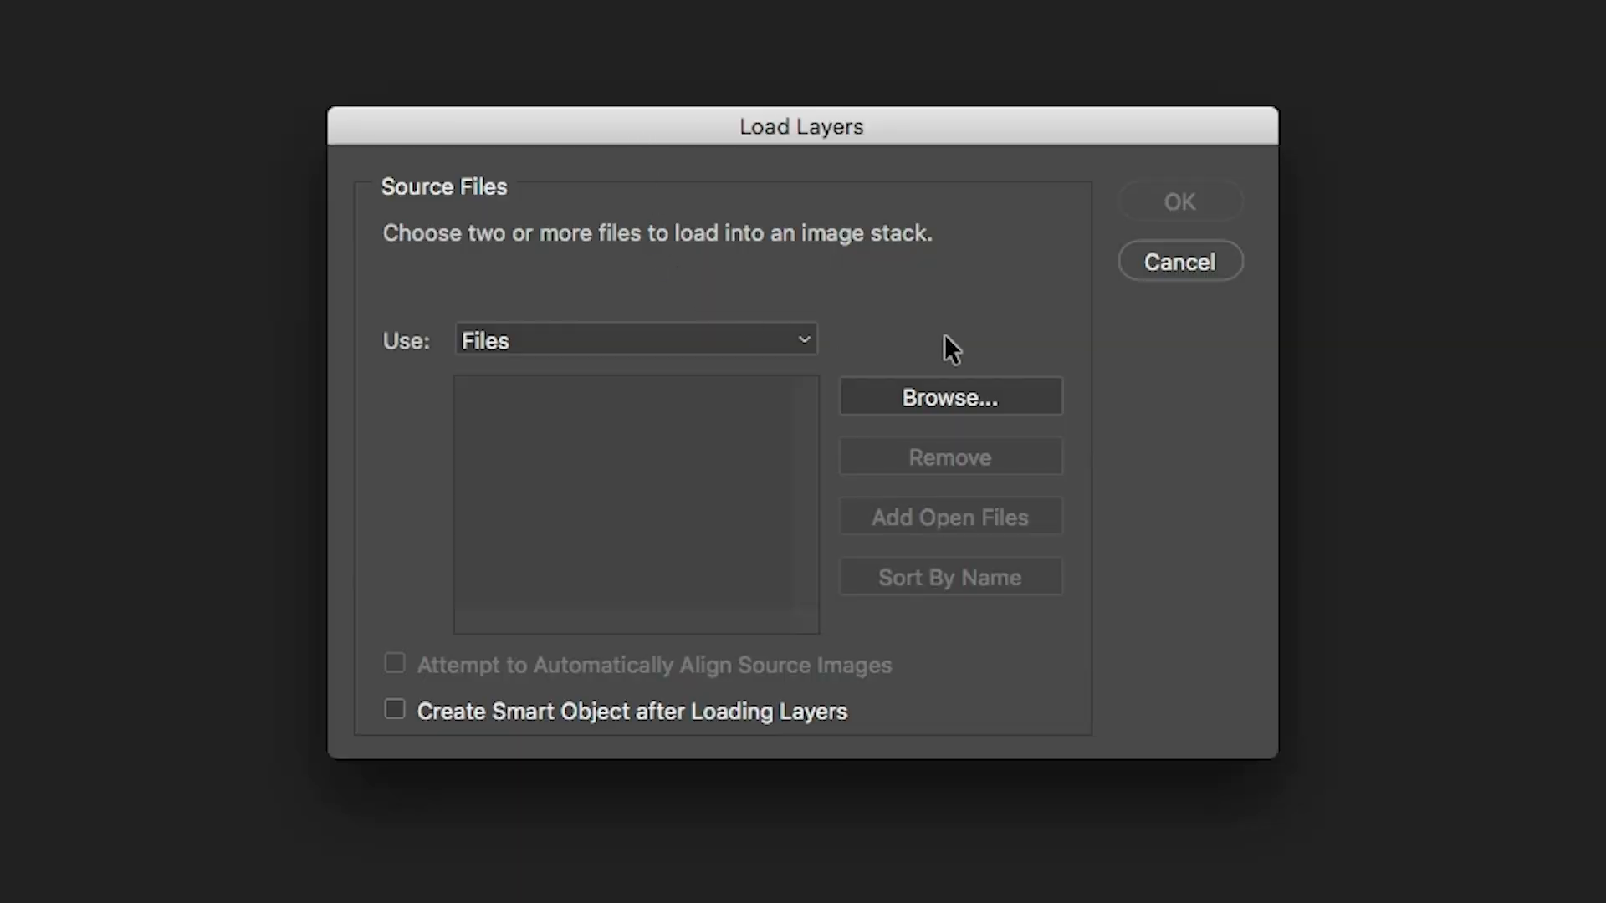
{"action": "left_click", "coordinate": [1001, 395]}
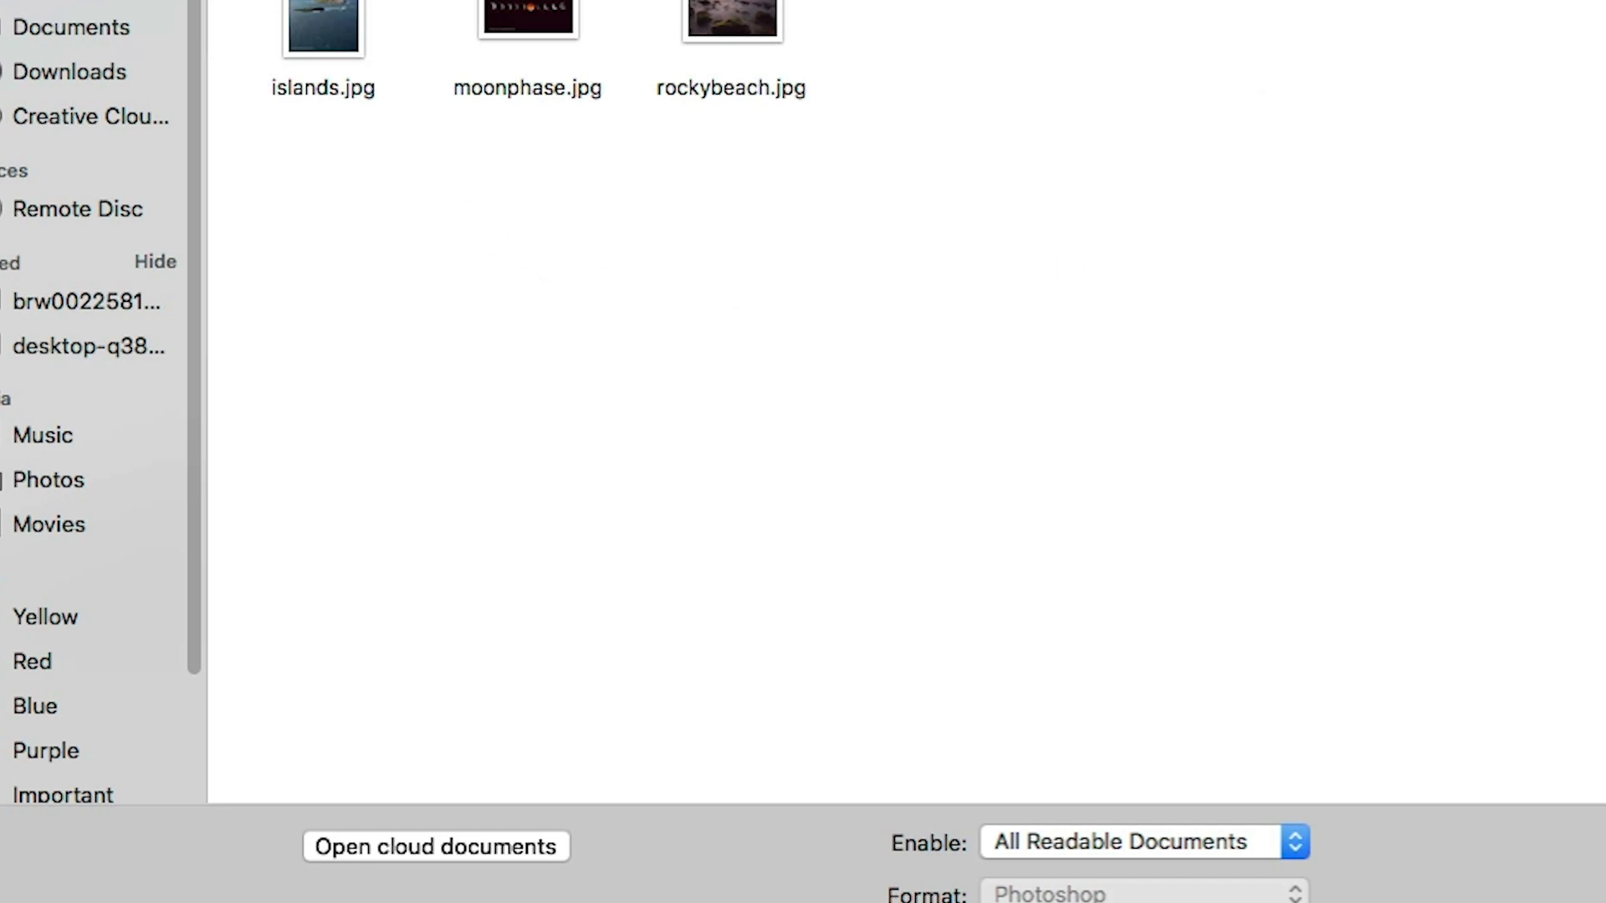
{"action": "left_click_drag", "start_coordinate": [1576, 364], "coordinate": [296, 0]}
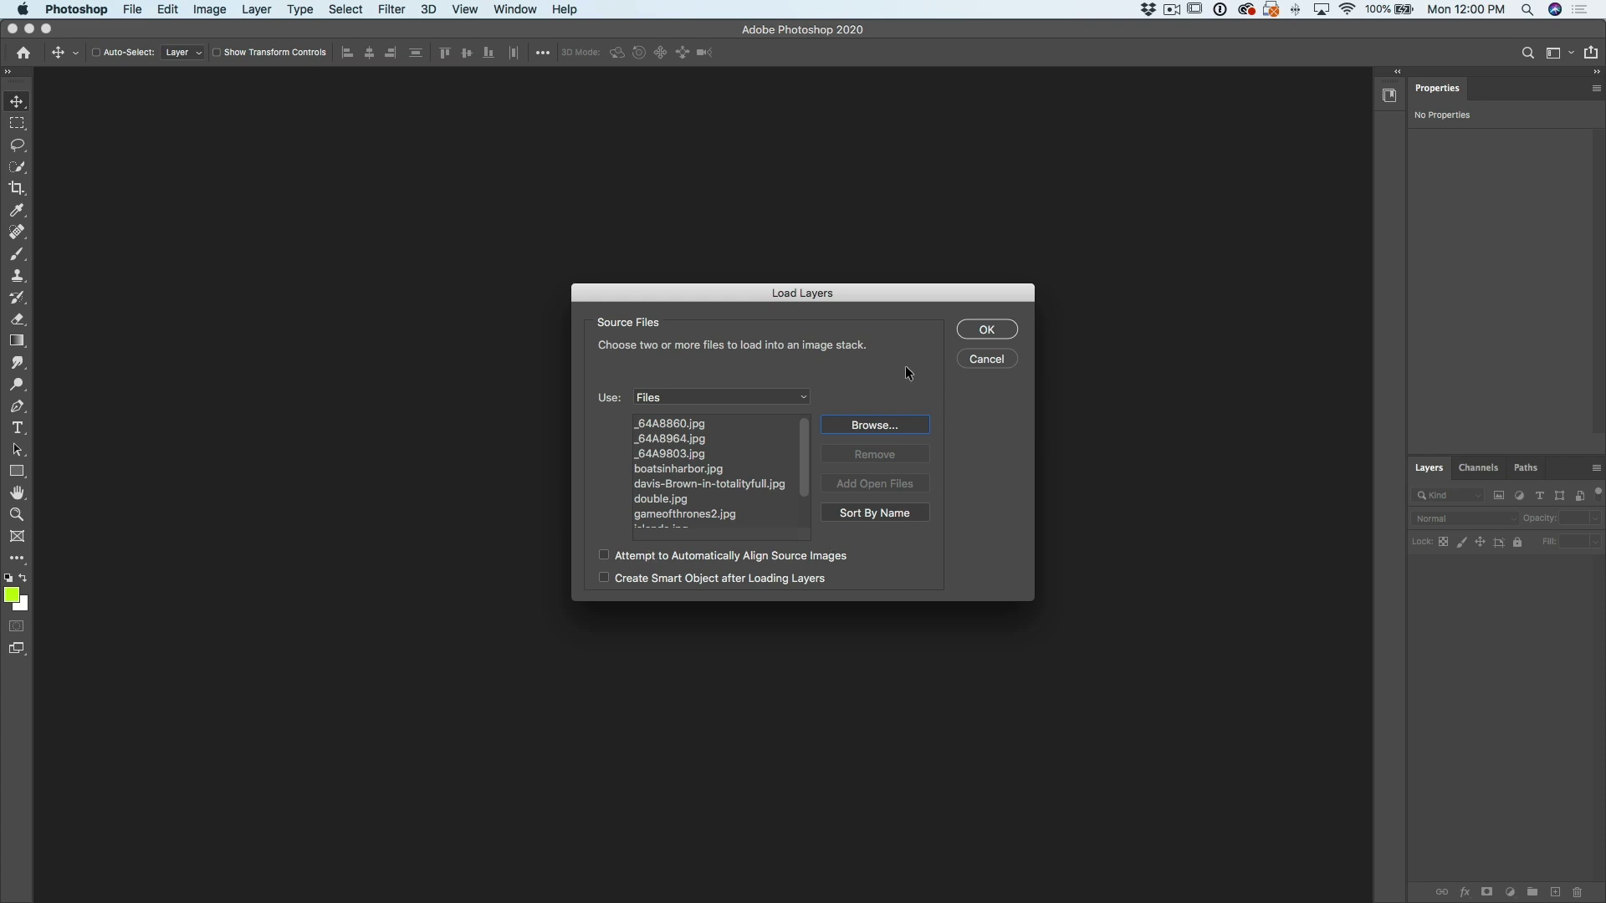
{"action": "left_click", "coordinate": [988, 332]}
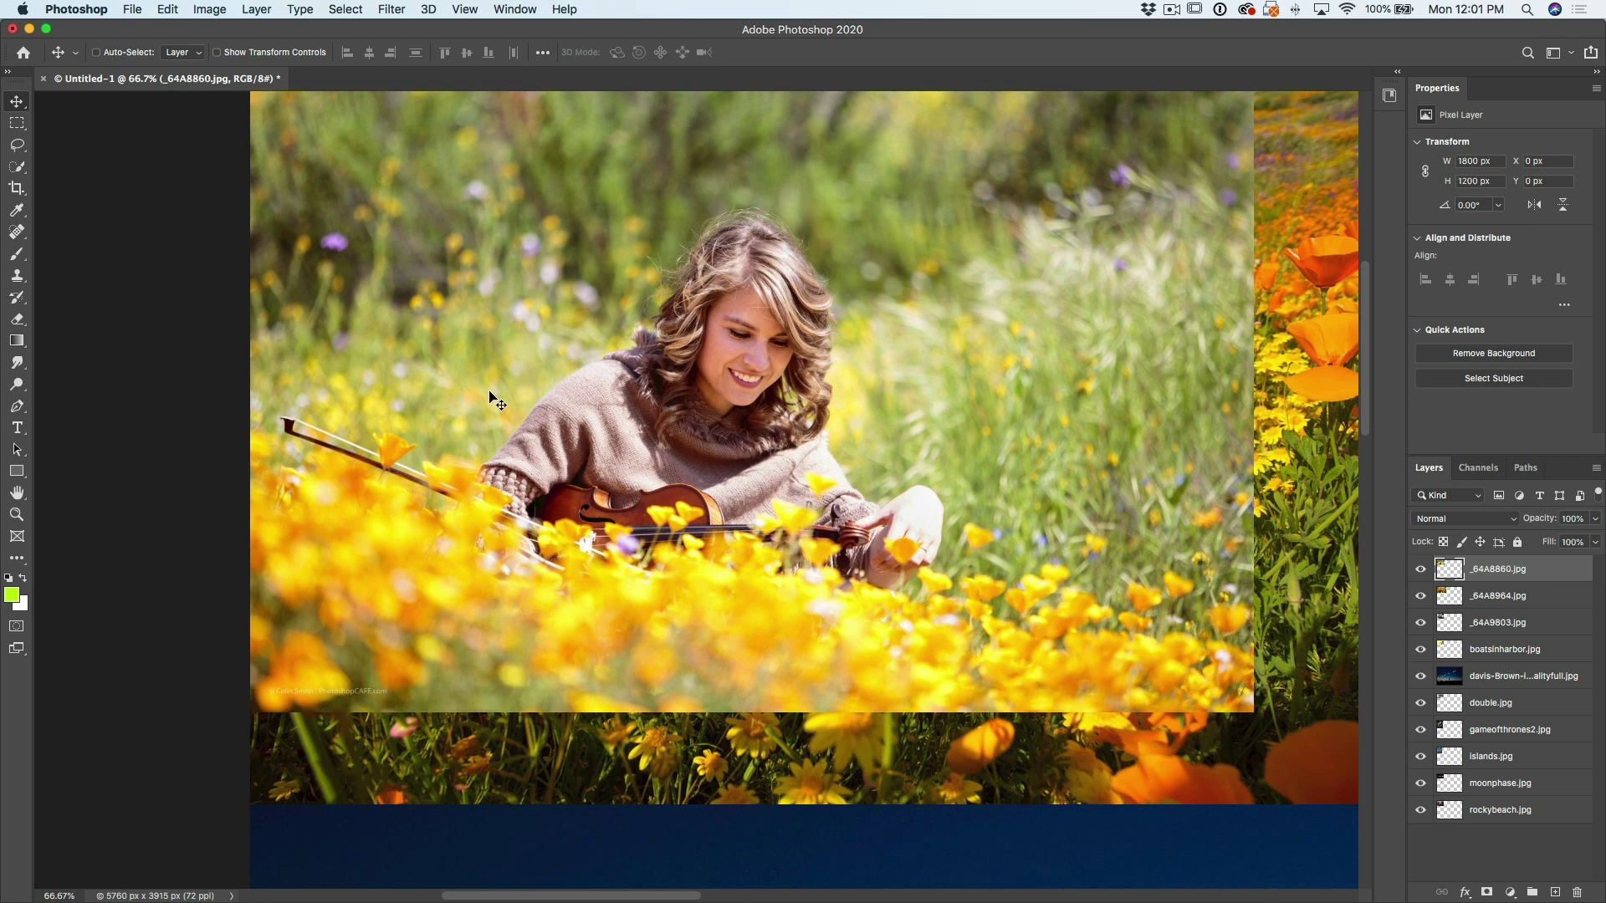
Step: Set the Crop tool to W x H x Resolution: 1080 × 1080 px at 72 px/in
{"action": "left_click", "coordinate": [17, 189]}
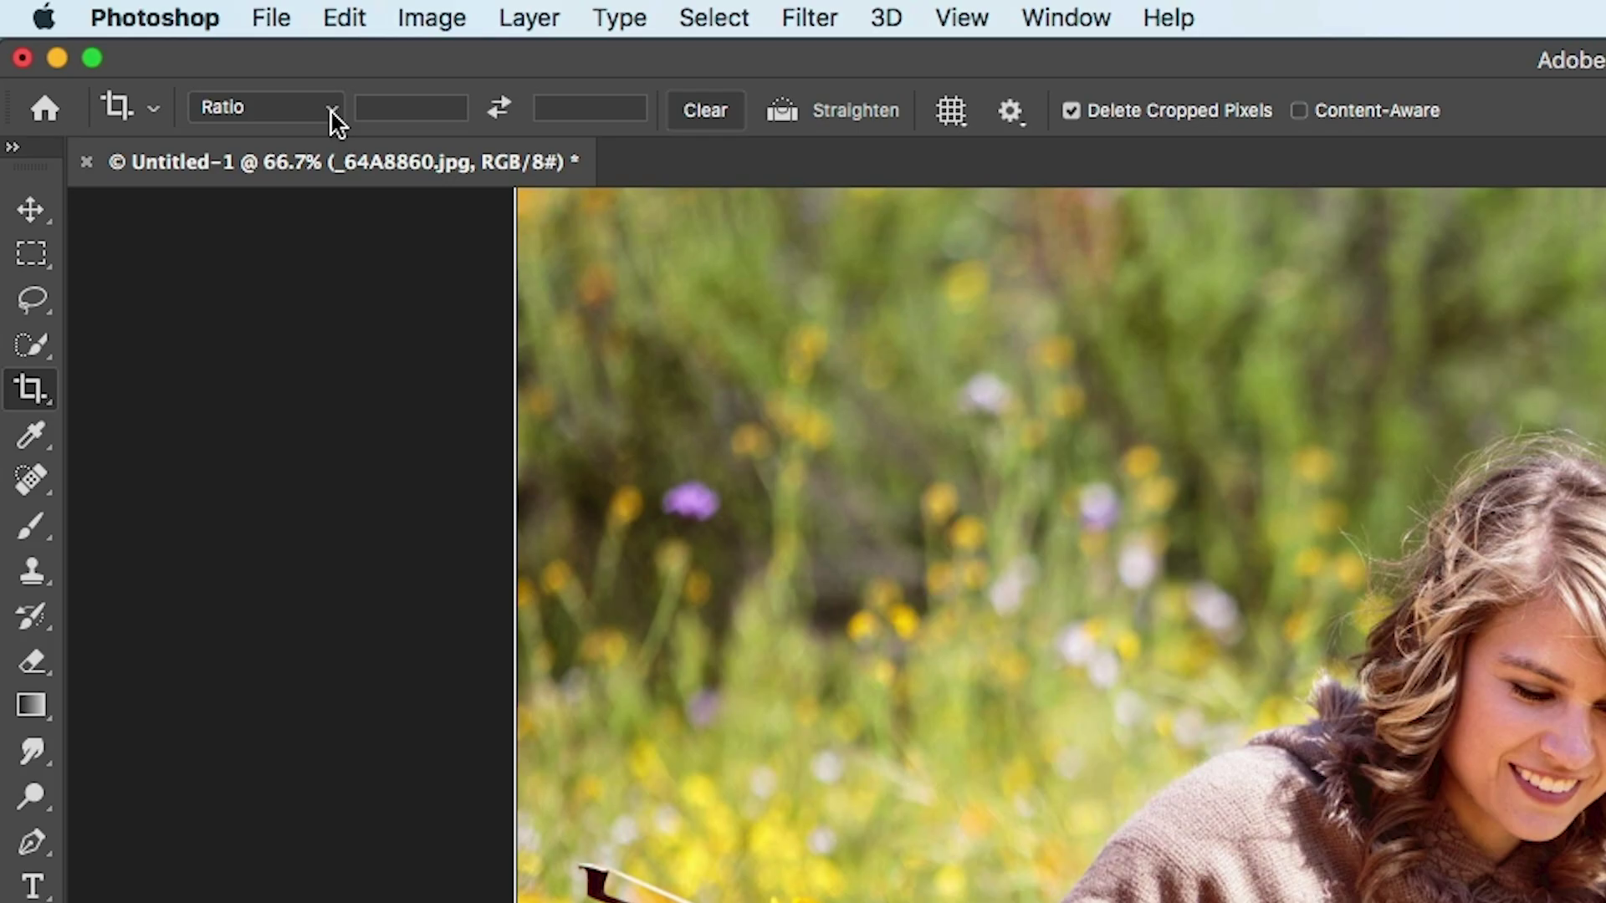
{"action": "left_click", "coordinate": [157, 53]}
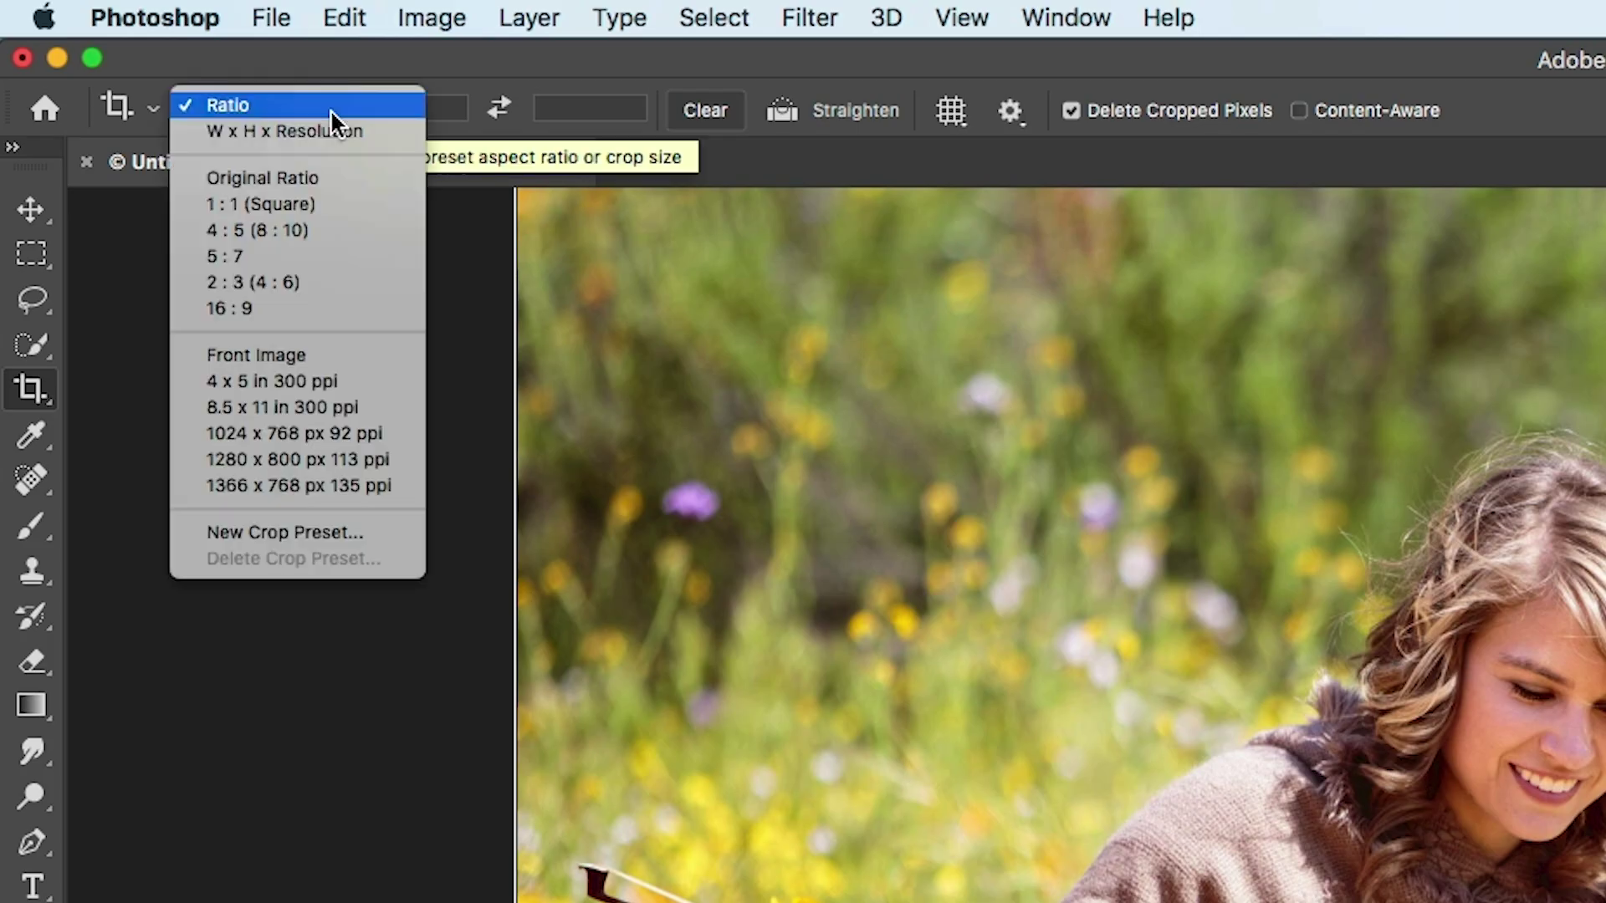
{"action": "left_click", "coordinate": [328, 127]}
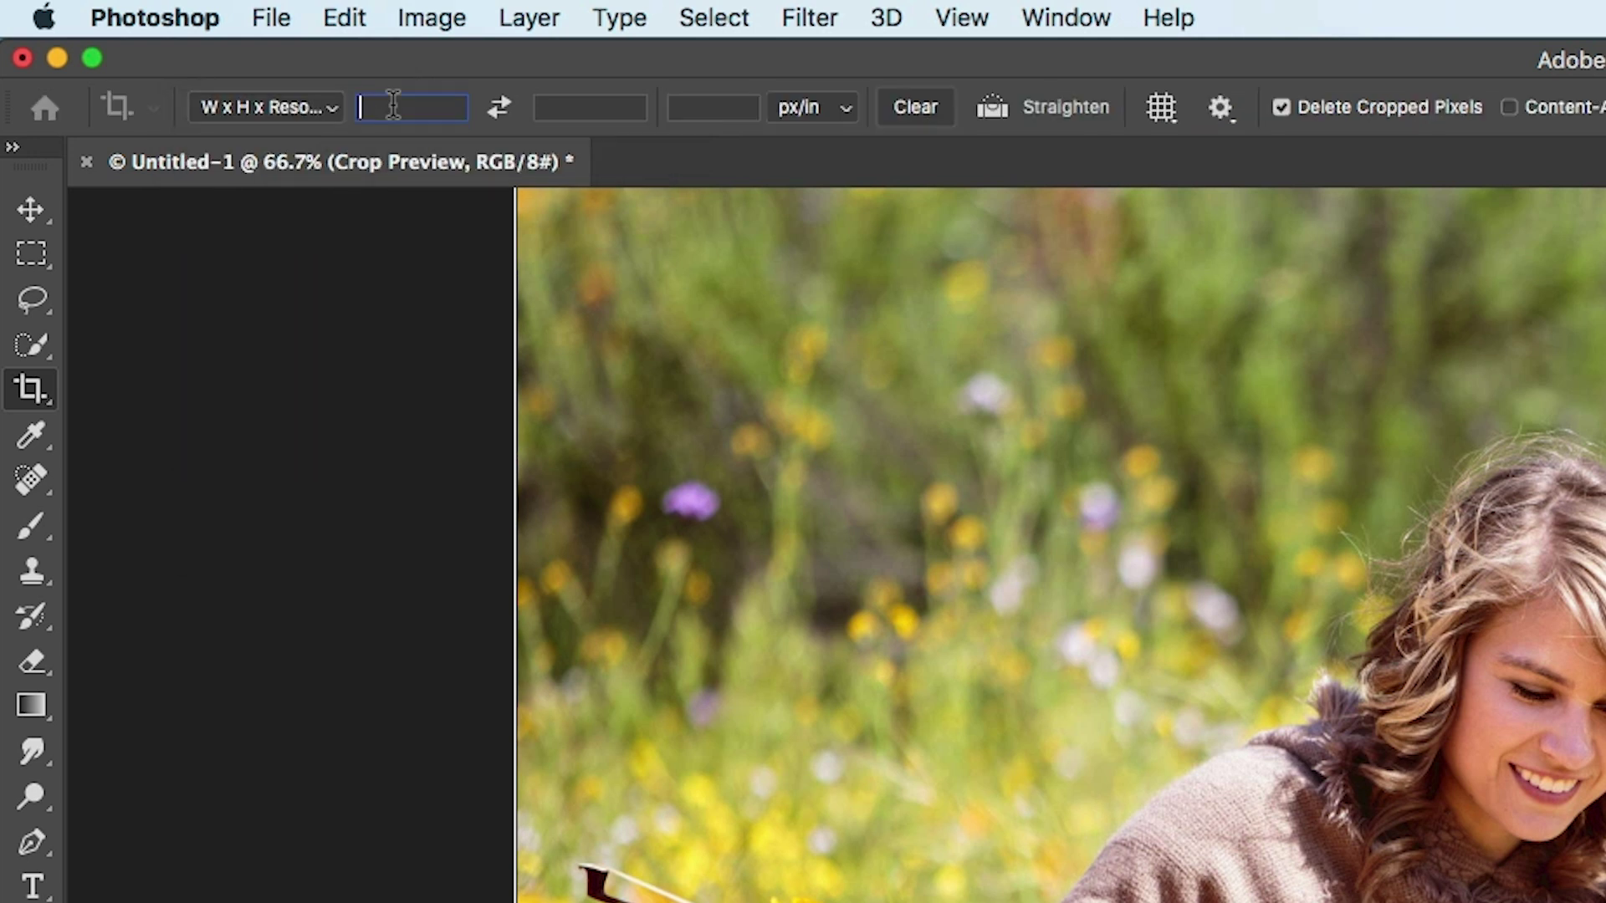
{"action": "type", "text": "1080"}
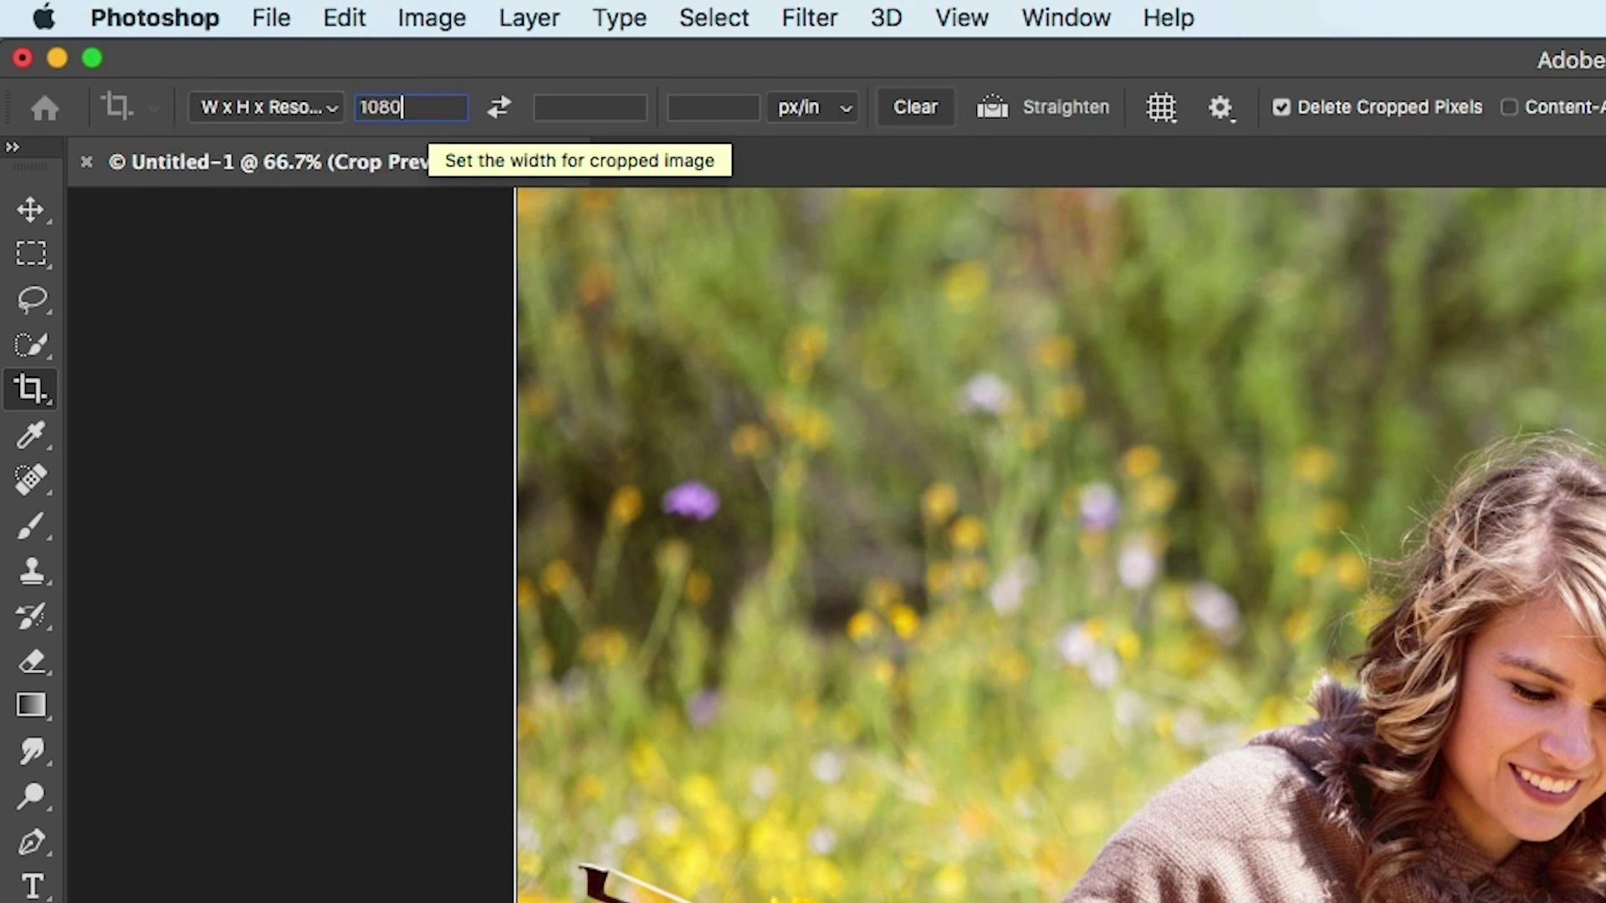
{"action": "left_click", "coordinate": [577, 108]}
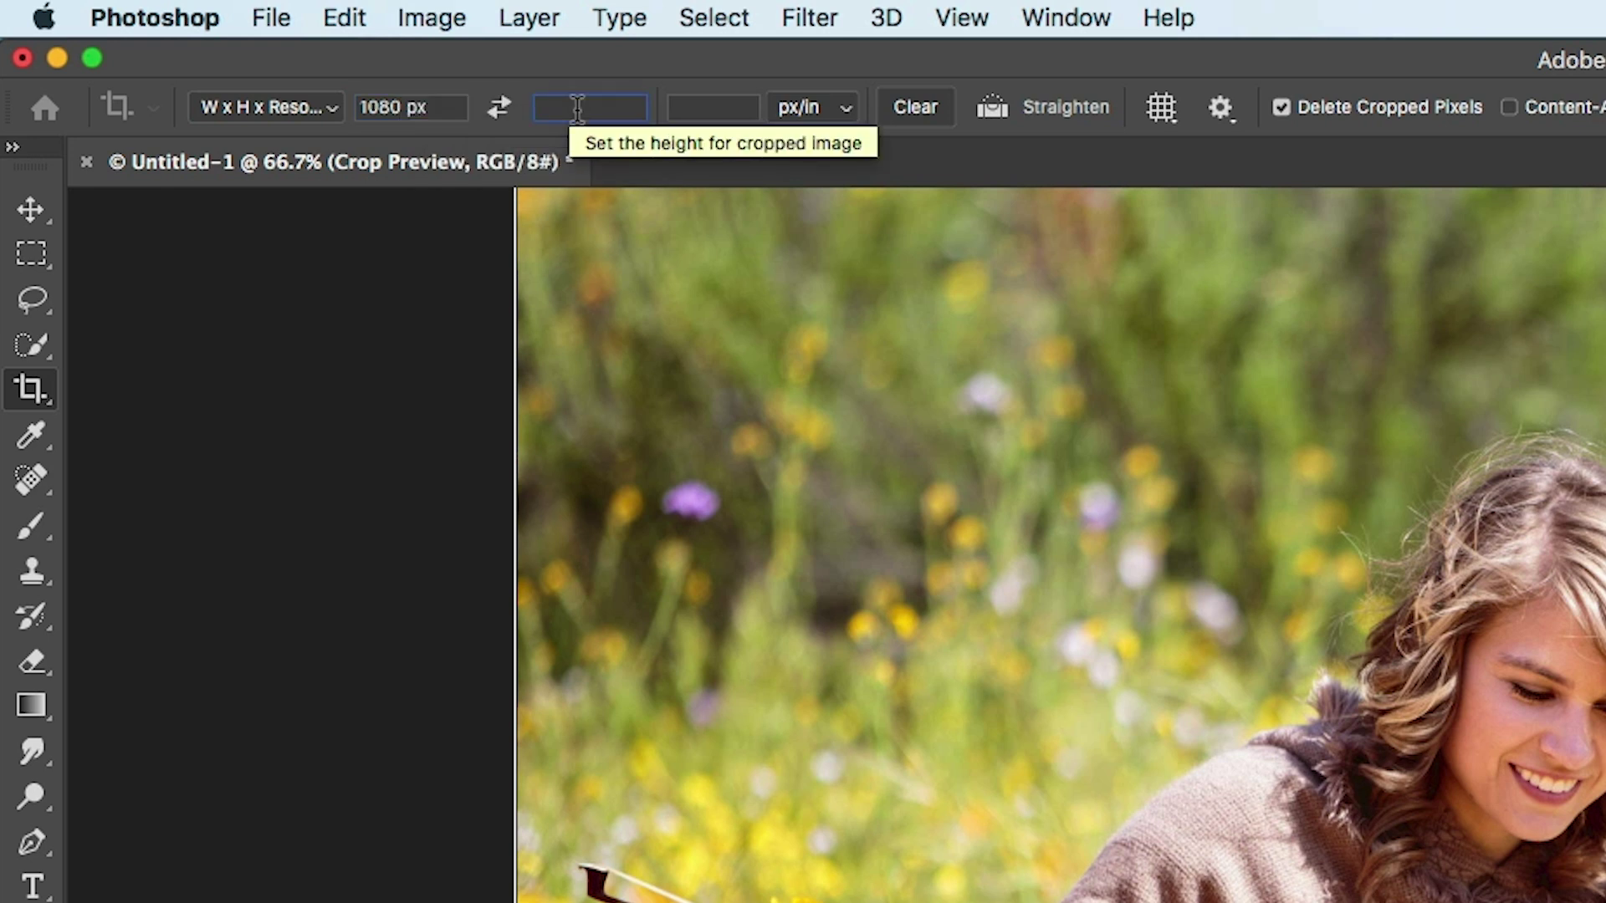
{"action": "type", "text": "1080"}
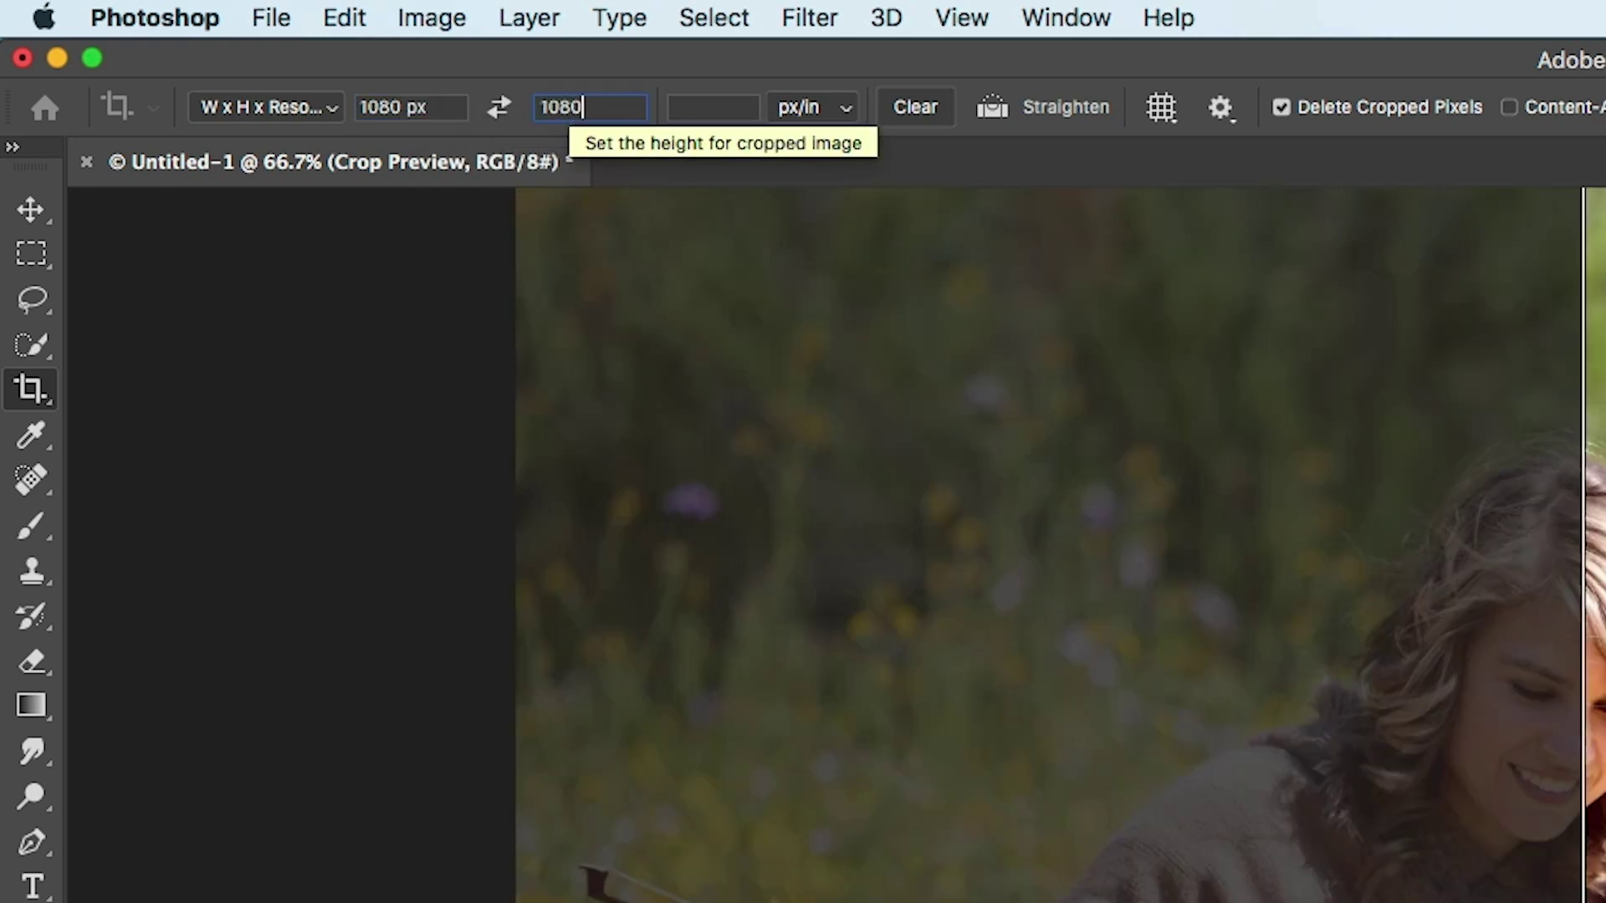
{"action": "left_click", "coordinate": [718, 107]}
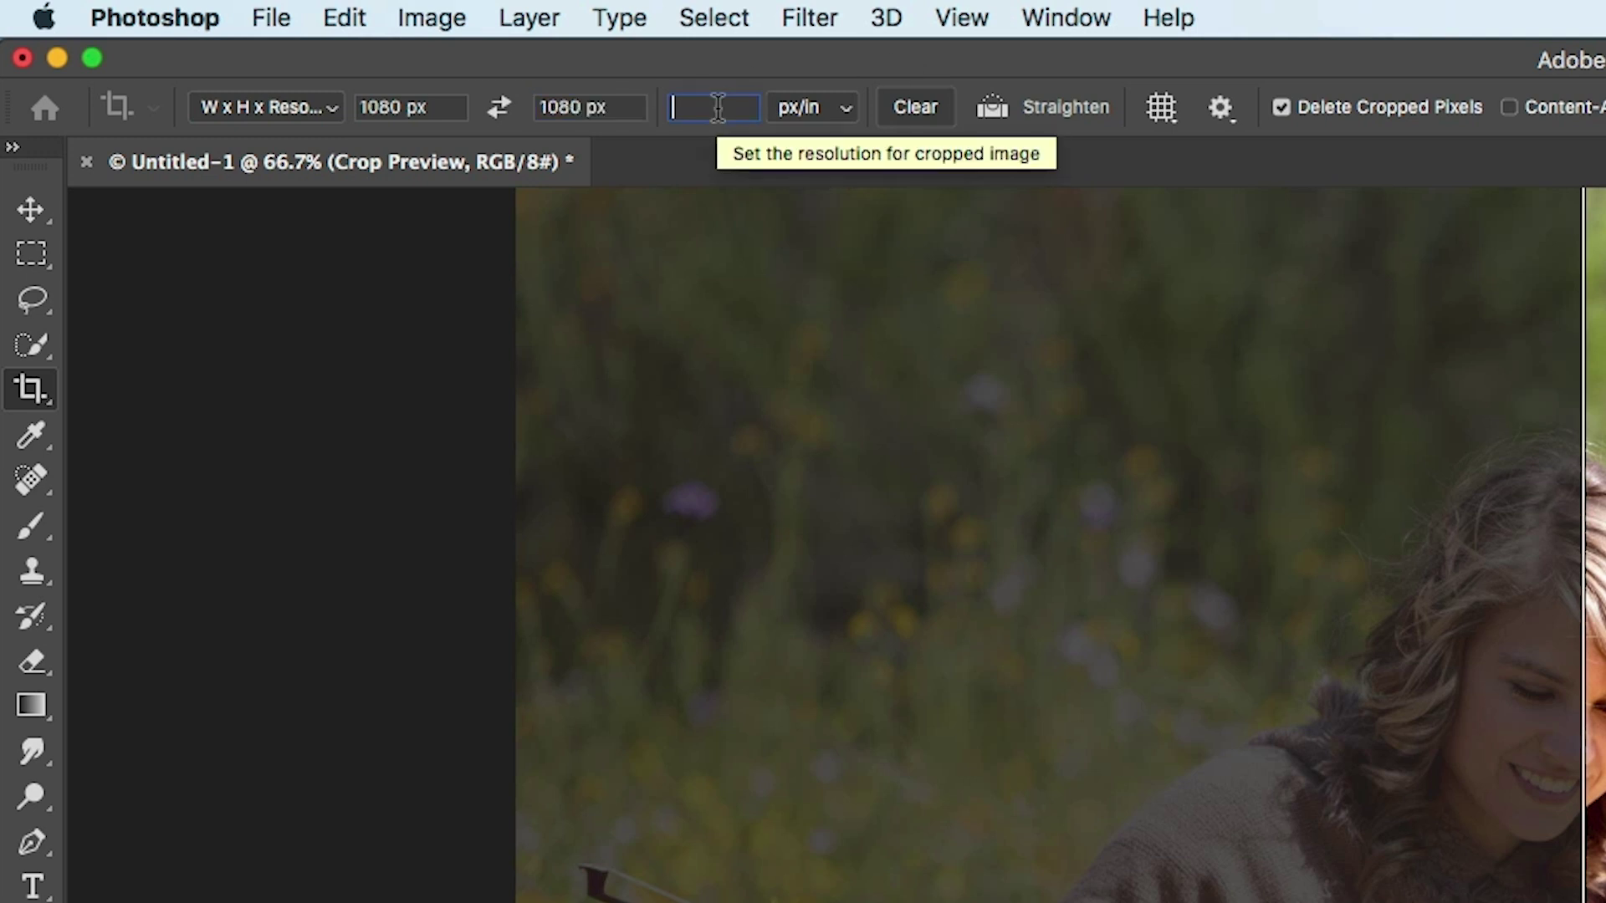
{"action": "type", "text": "72"}
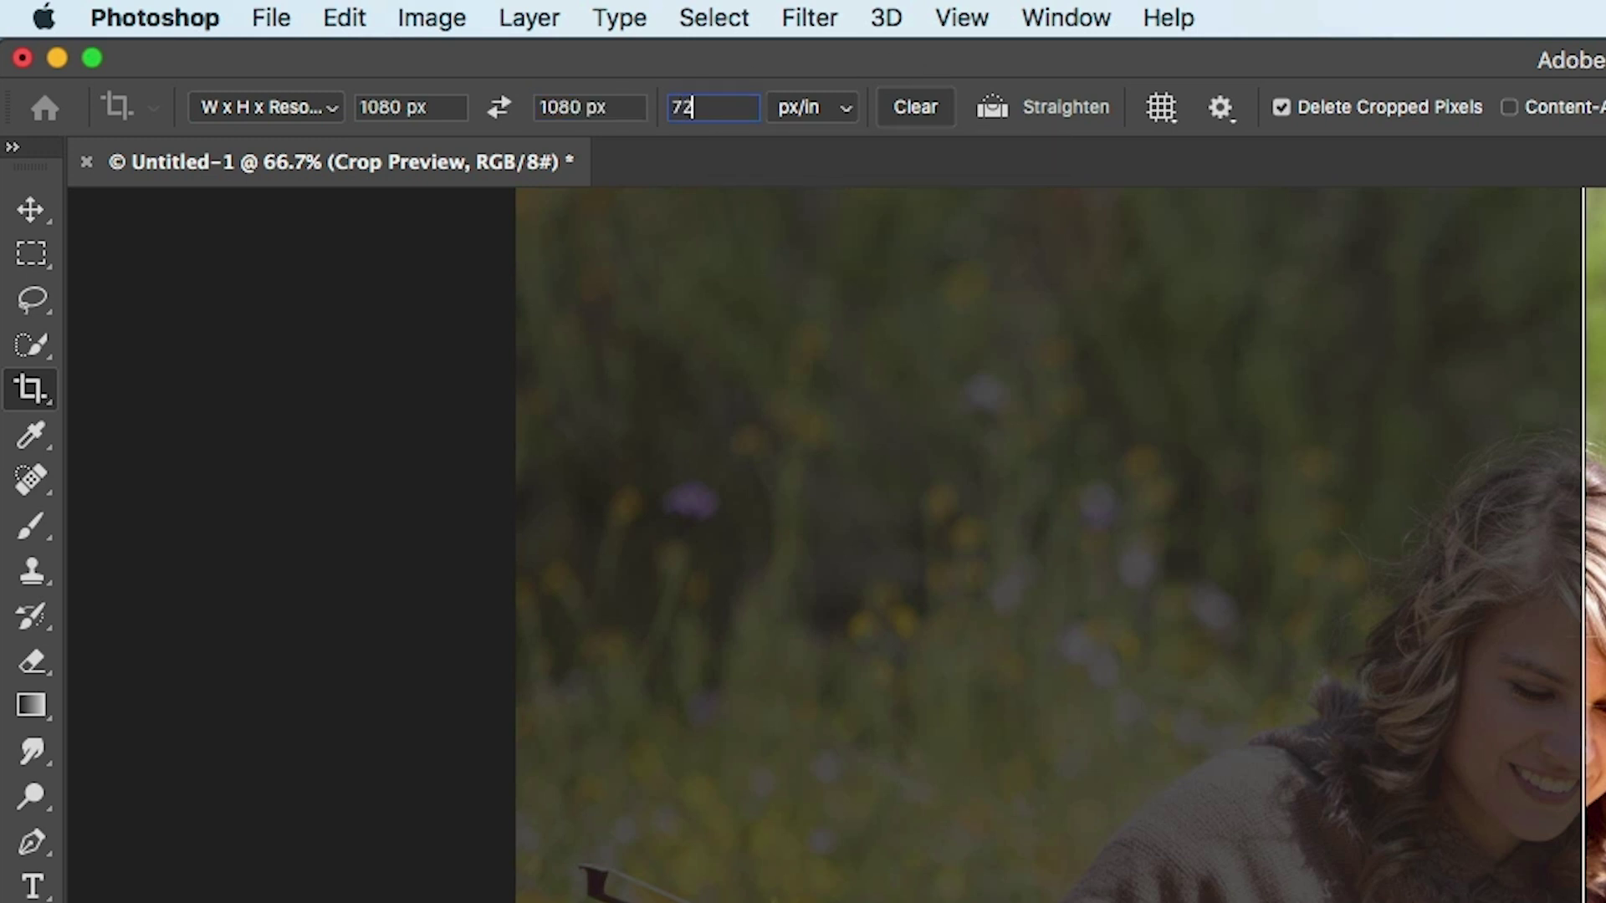
{"action": "left_click", "coordinate": [611, 106]}
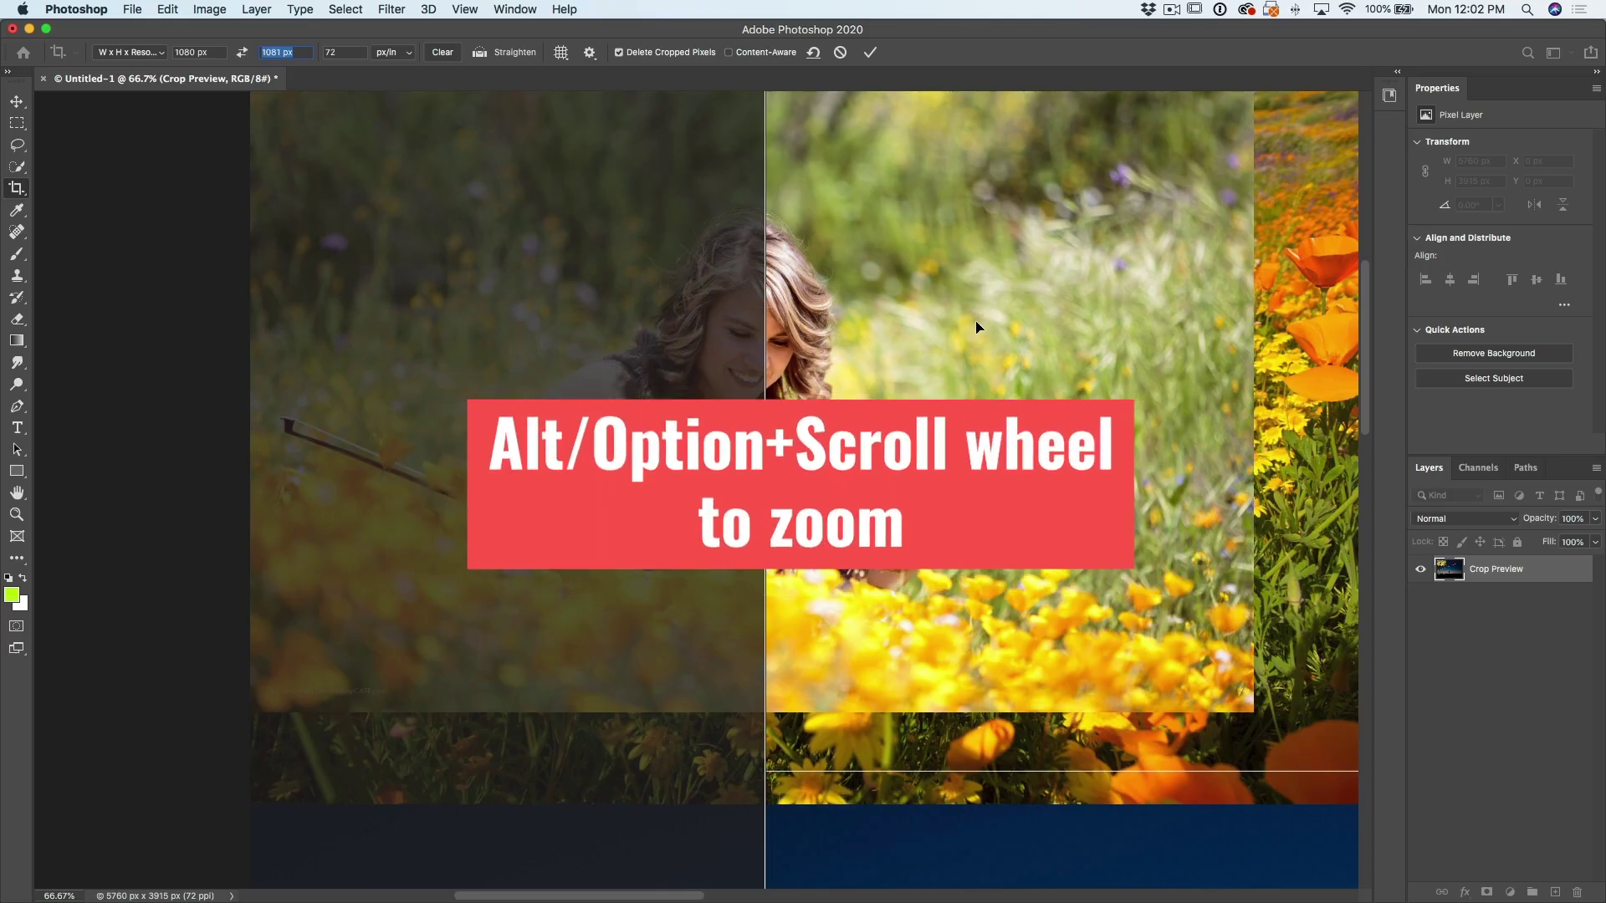
Step: Fit the square crop box over the violin photo and commit the crop at 1081 × 1080 px
{"action": "scroll", "coordinate": [953, 320], "scroll_direction": "down", "scroll_amount": 10}
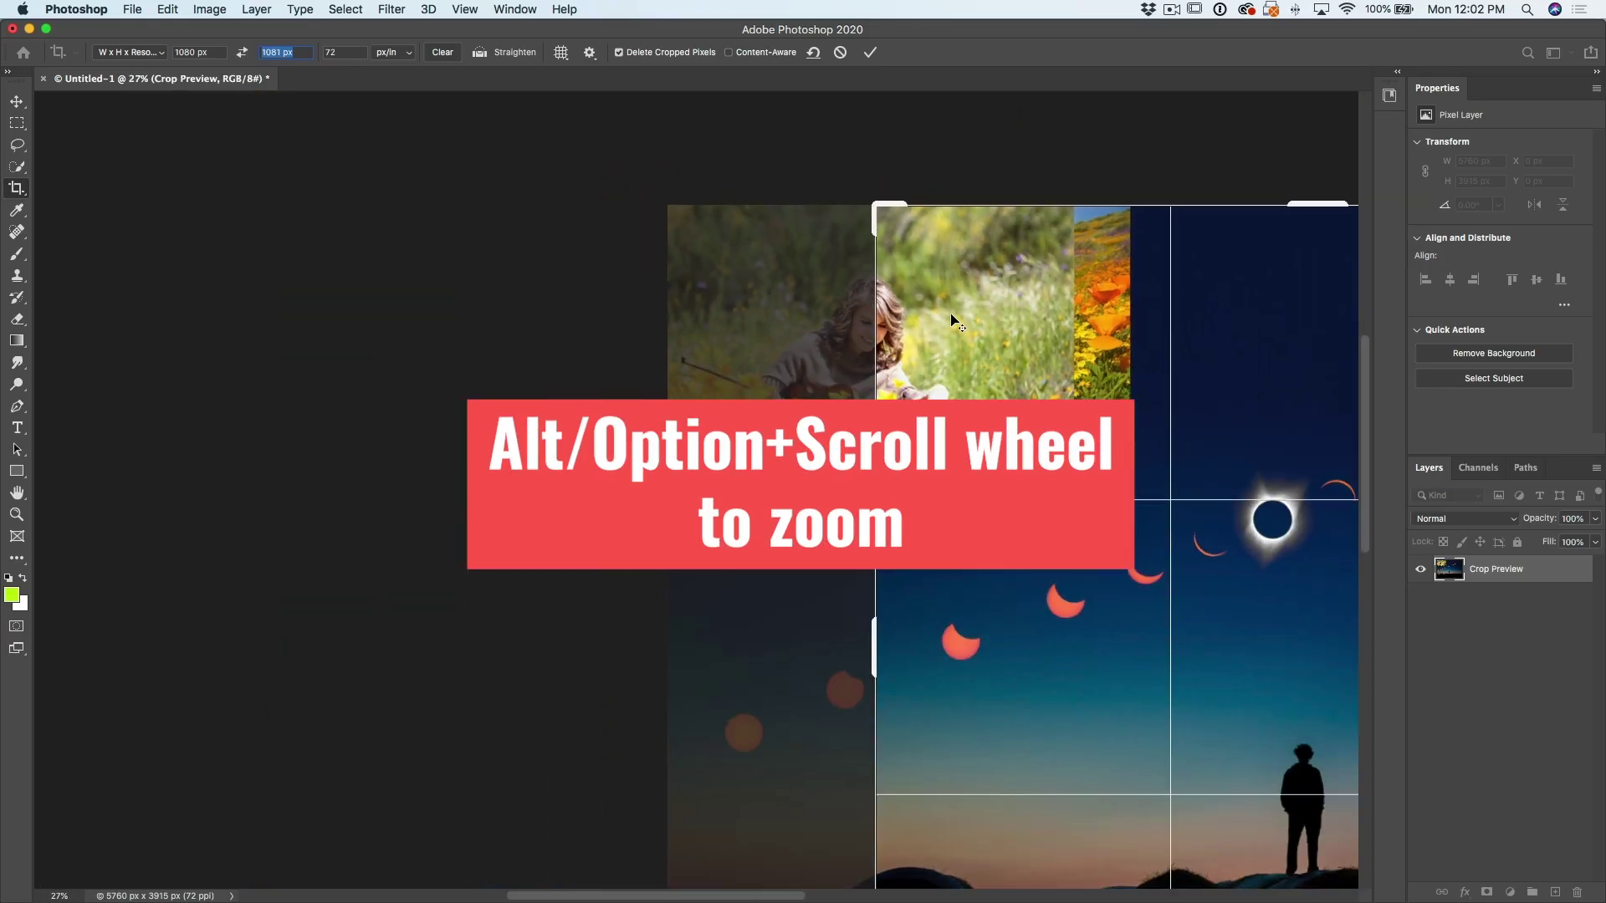
{"action": "scroll", "coordinate": [957, 322], "scroll_direction": "up", "scroll_amount": 4}
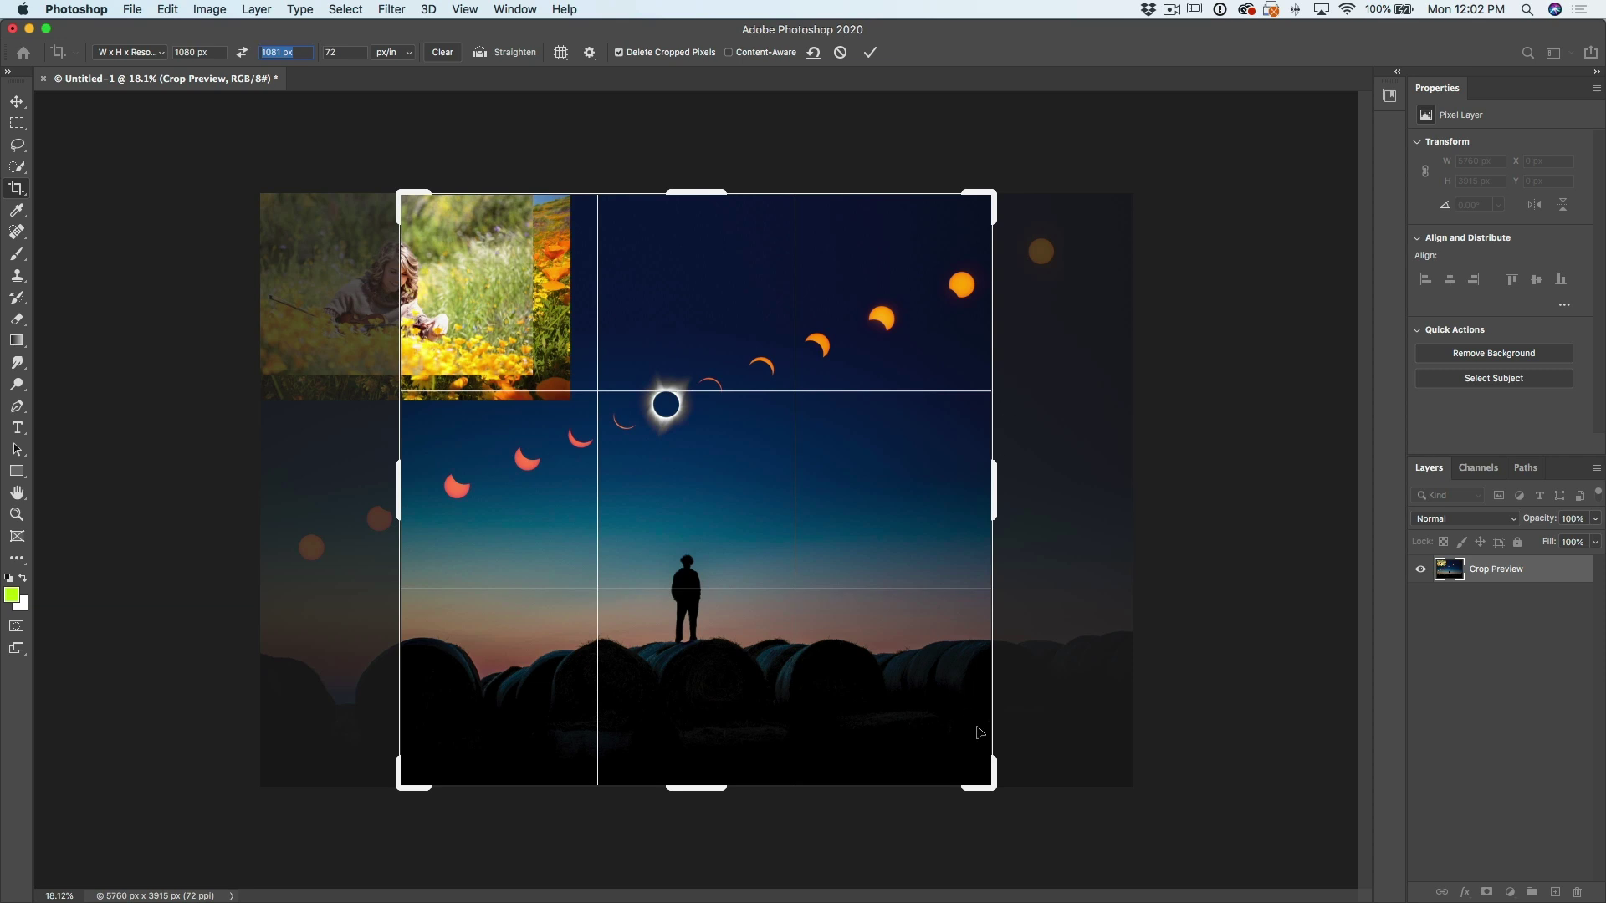
{"action": "left_click_drag", "start_coordinate": [987, 784], "coordinate": [797, 557]}
{"action": "left_click_drag", "start_coordinate": [707, 452], "coordinate": [784, 457]}
{"action": "left_click_drag", "start_coordinate": [790, 583], "coordinate": [784, 575]}
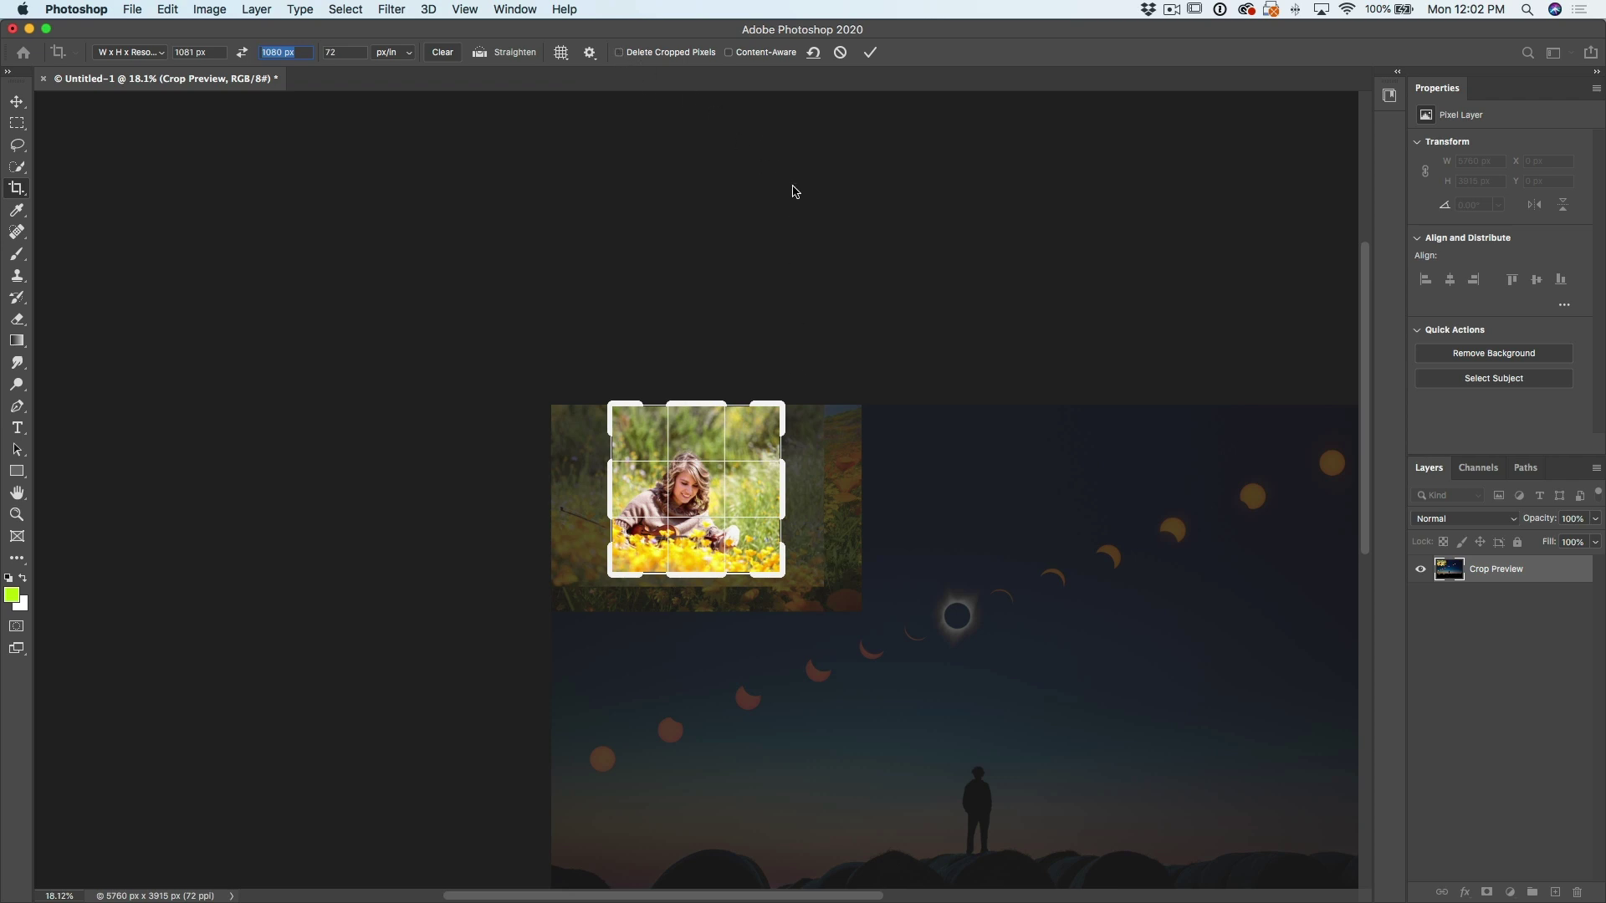
{"action": "key", "text": "Return"}
{"action": "left_click", "coordinate": [870, 52]}
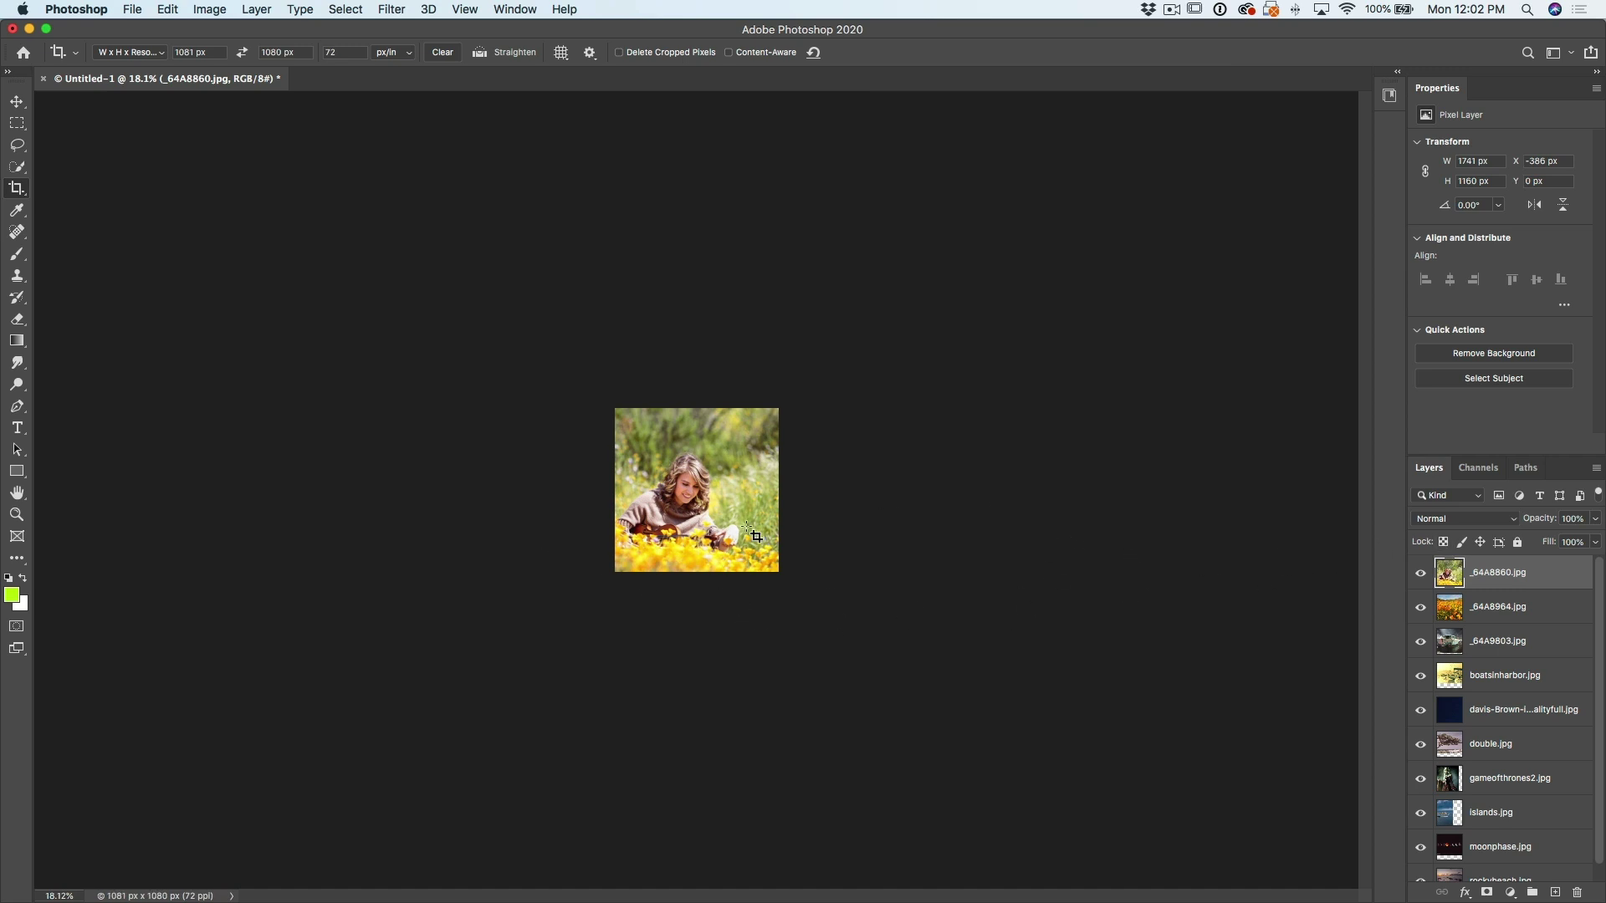
Step: Reposition the top photo layer within the square canvas, shifting it to the right
{"action": "key", "text": "super+t"}
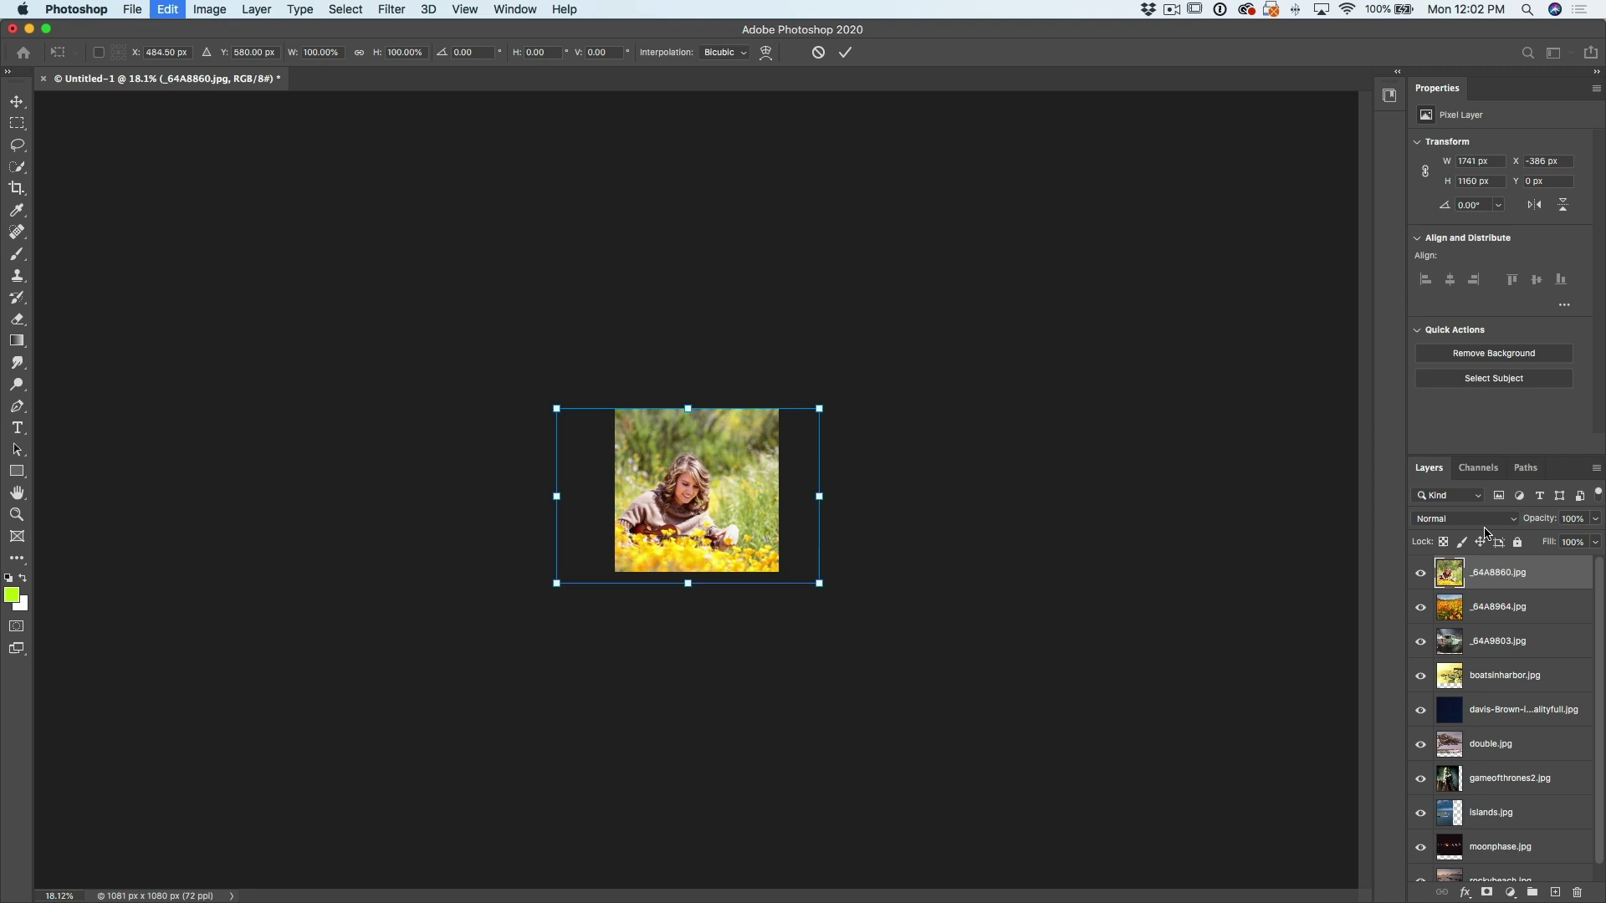
{"action": "left_click", "coordinate": [17, 101]}
{"action": "mouse_move", "coordinate": [725, 495]}
{"action": "left_mouse_down"}
{"action": "mouse_move", "coordinate": [765, 489]}
{"action": "mouse_move", "coordinate": [705, 475]}
{"action": "mouse_move", "coordinate": [693, 499]}
{"action": "mouse_move", "coordinate": [718, 477]}
{"action": "left_mouse_up"}
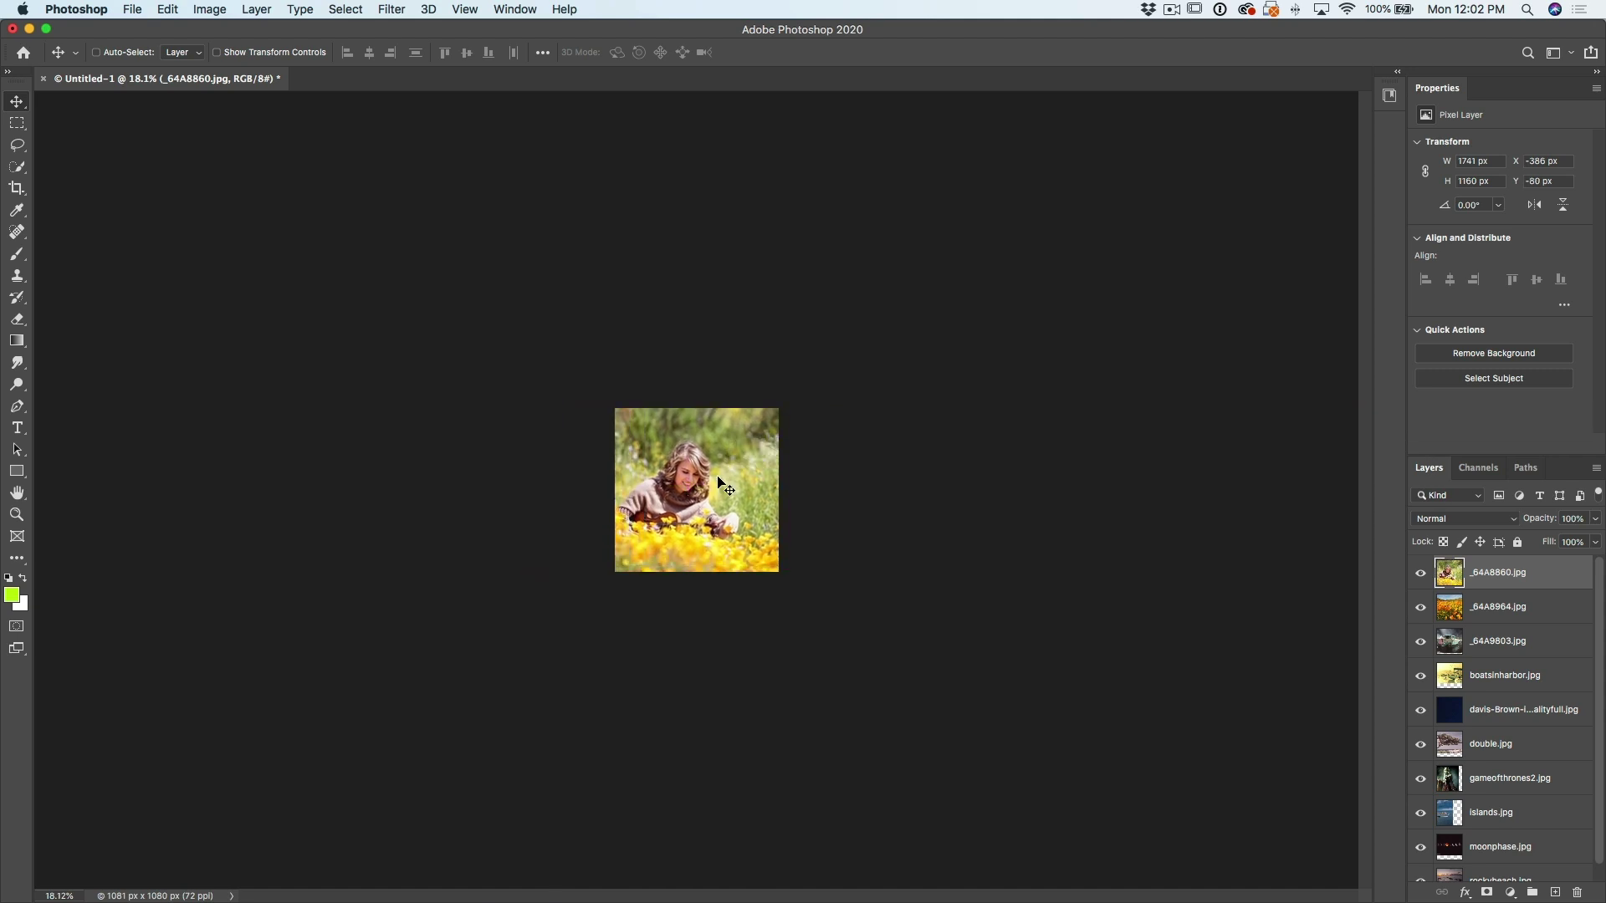
{"action": "scroll", "coordinate": [718, 477], "scroll_direction": "up", "scroll_amount": 10}
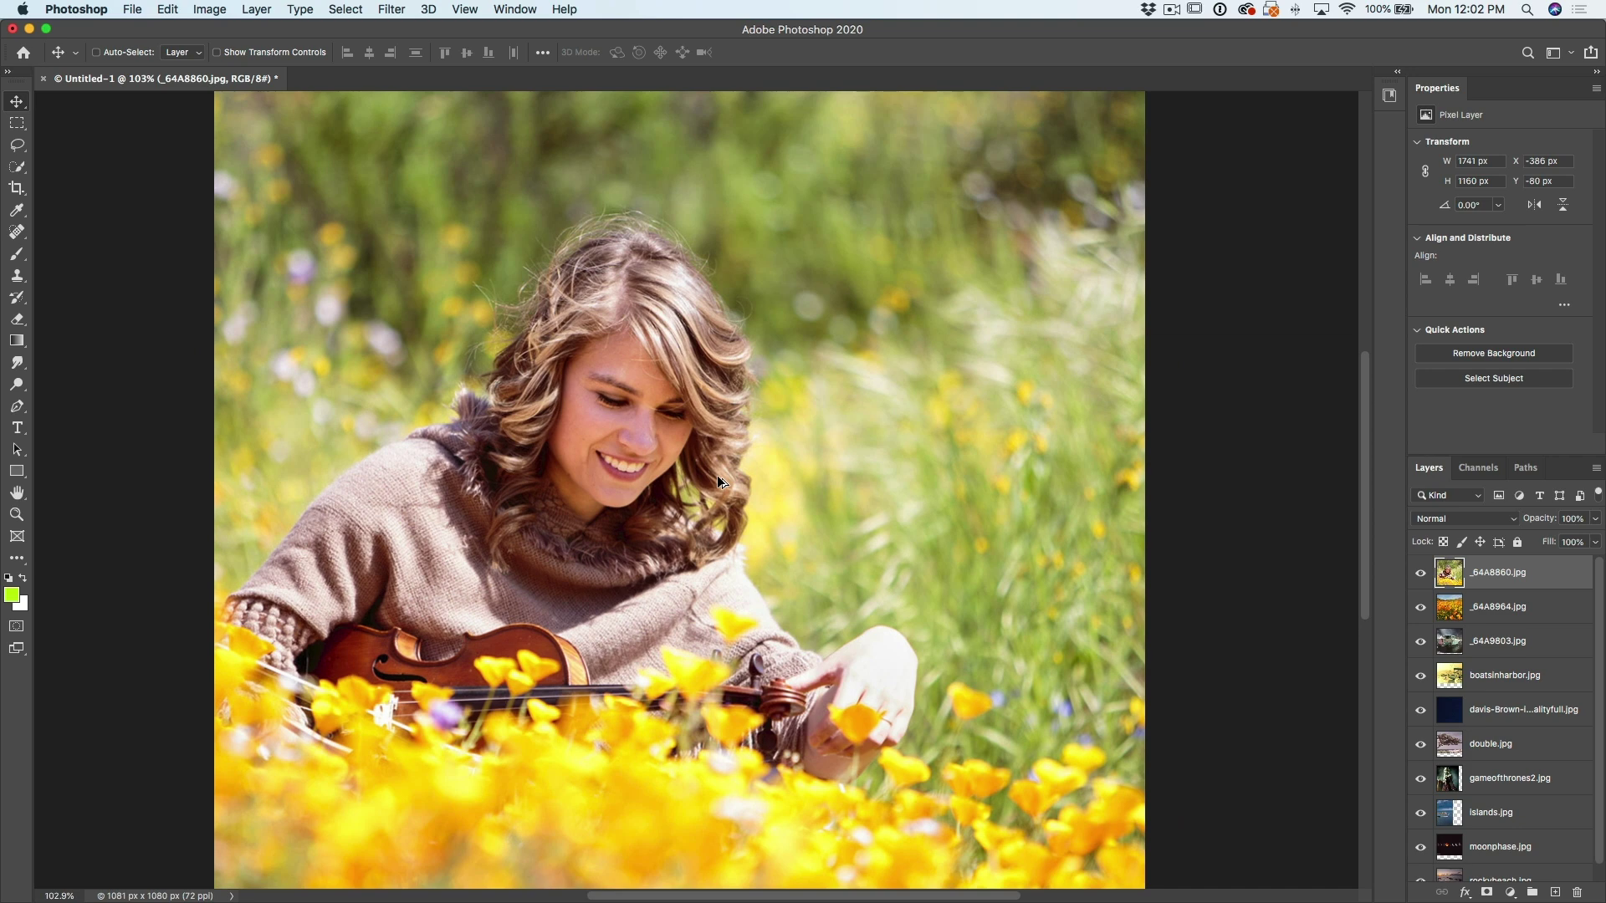
{"action": "scroll", "coordinate": [718, 481], "scroll_direction": "down", "scroll_amount": 2}
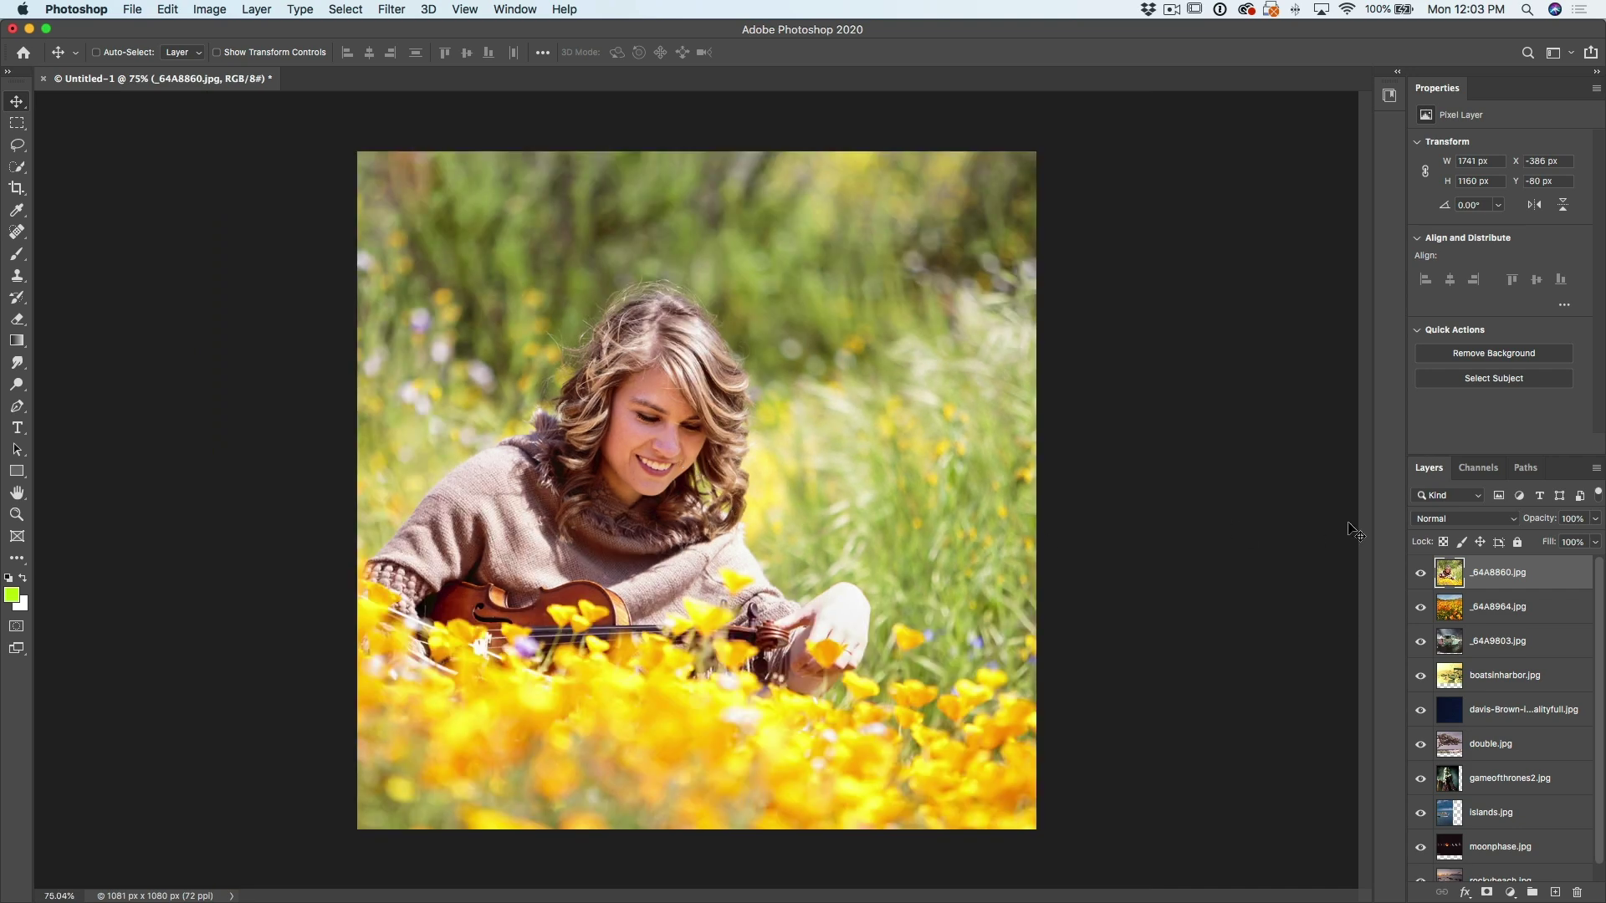
{"action": "left_click_drag", "start_coordinate": [835, 477], "coordinate": [1048, 474]}
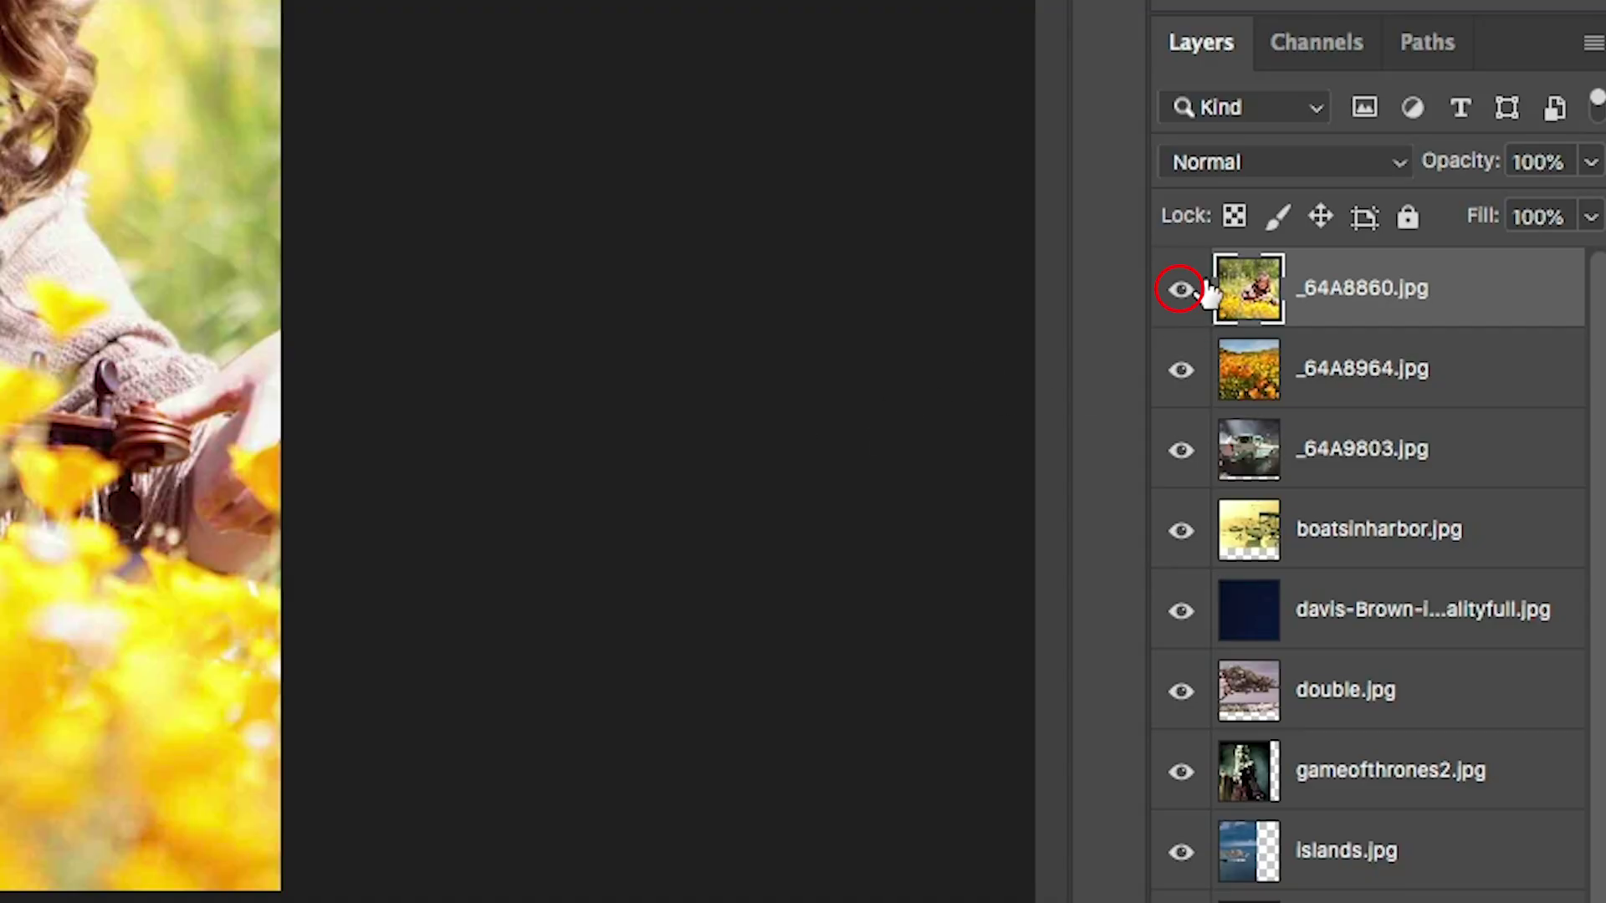
Step: Hide the top photo and scale _64A8964.jpg and the following layers to fill the canvas
{"action": "left_click", "coordinate": [1420, 573]}
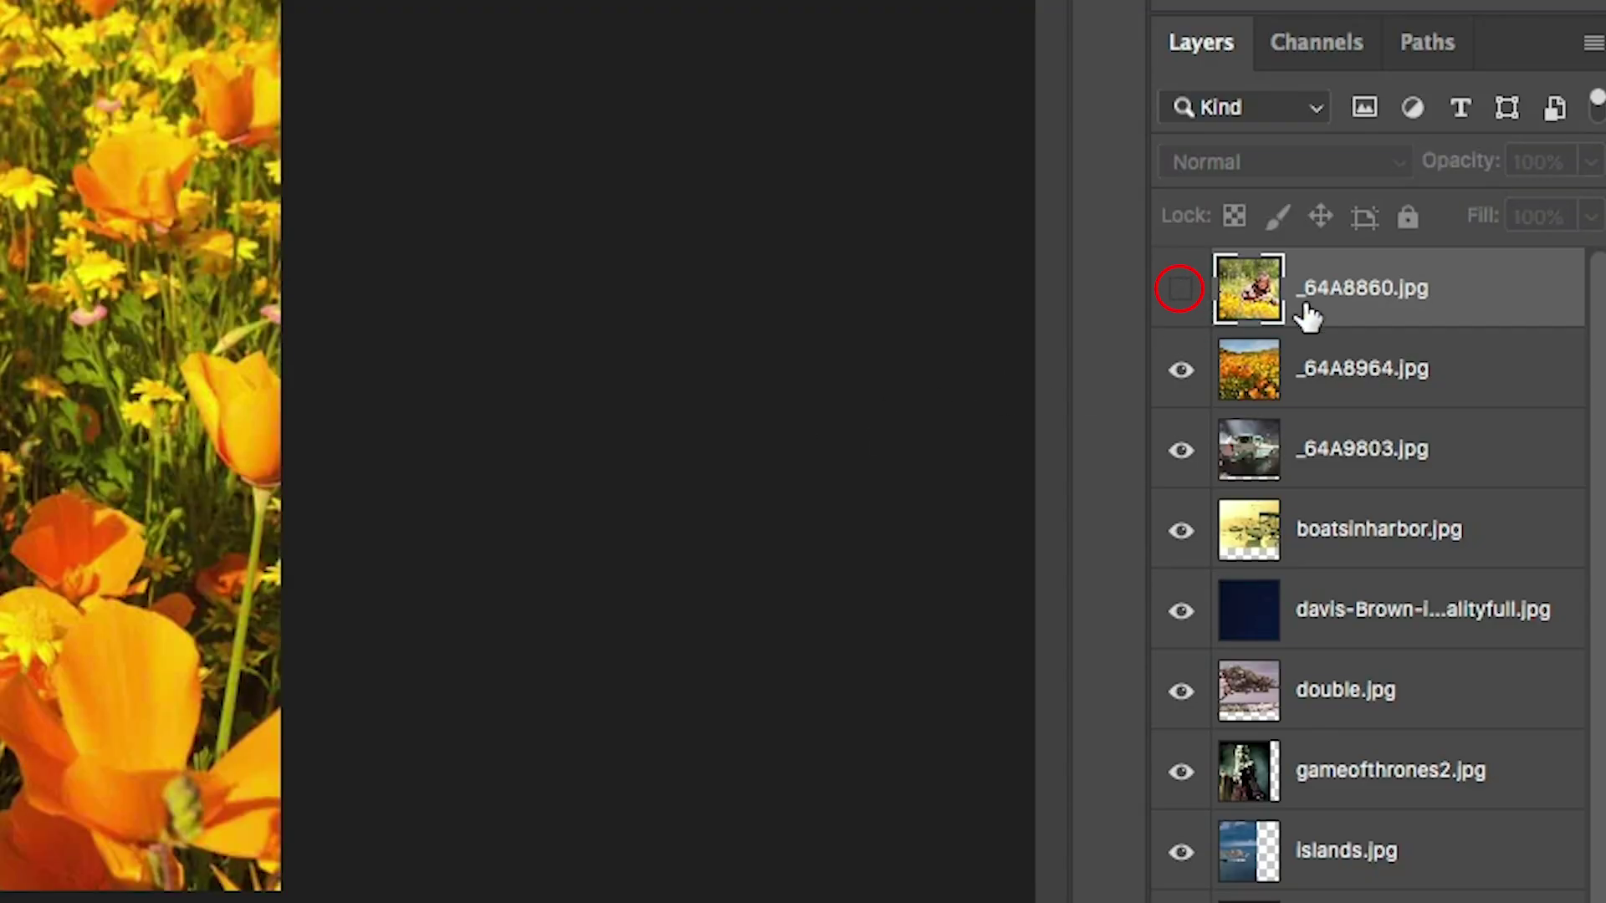
{"action": "left_click", "coordinate": [1341, 368]}
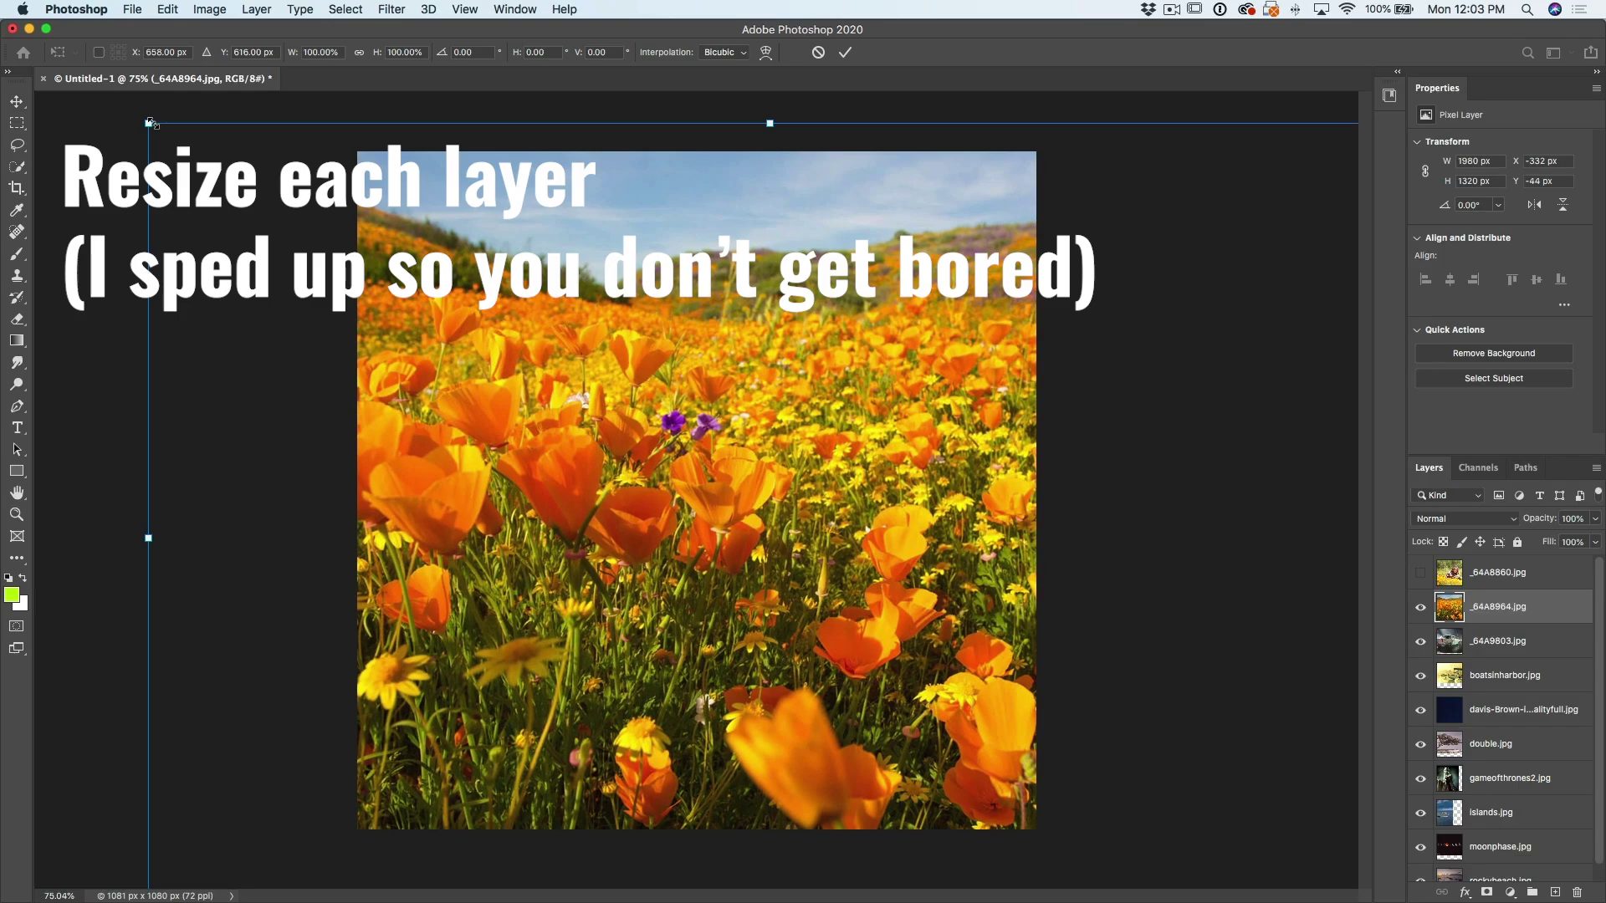
{"action": "left_click_drag", "start_coordinate": [1037, 828], "coordinate": [1131, 818]}
{"action": "key", "text": "Return"}
{"action": "key", "text": "super+t"}
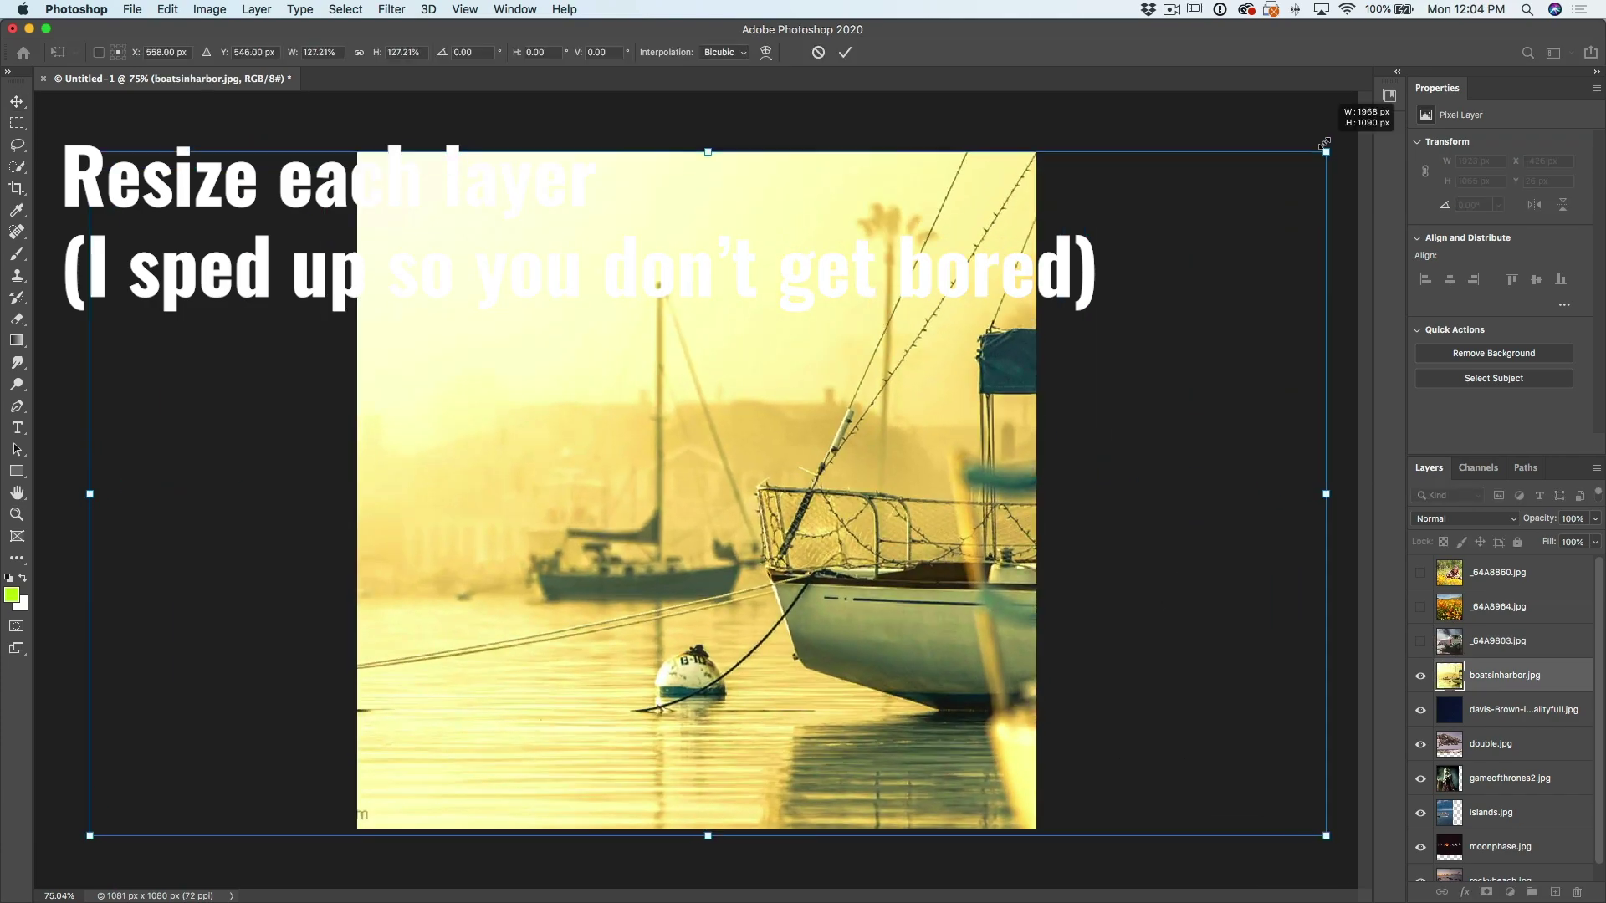
{"action": "key", "text": "Return"}
{"action": "key", "text": "super+t"}
{"action": "key", "text": "Return"}
{"action": "key", "text": "super+t"}
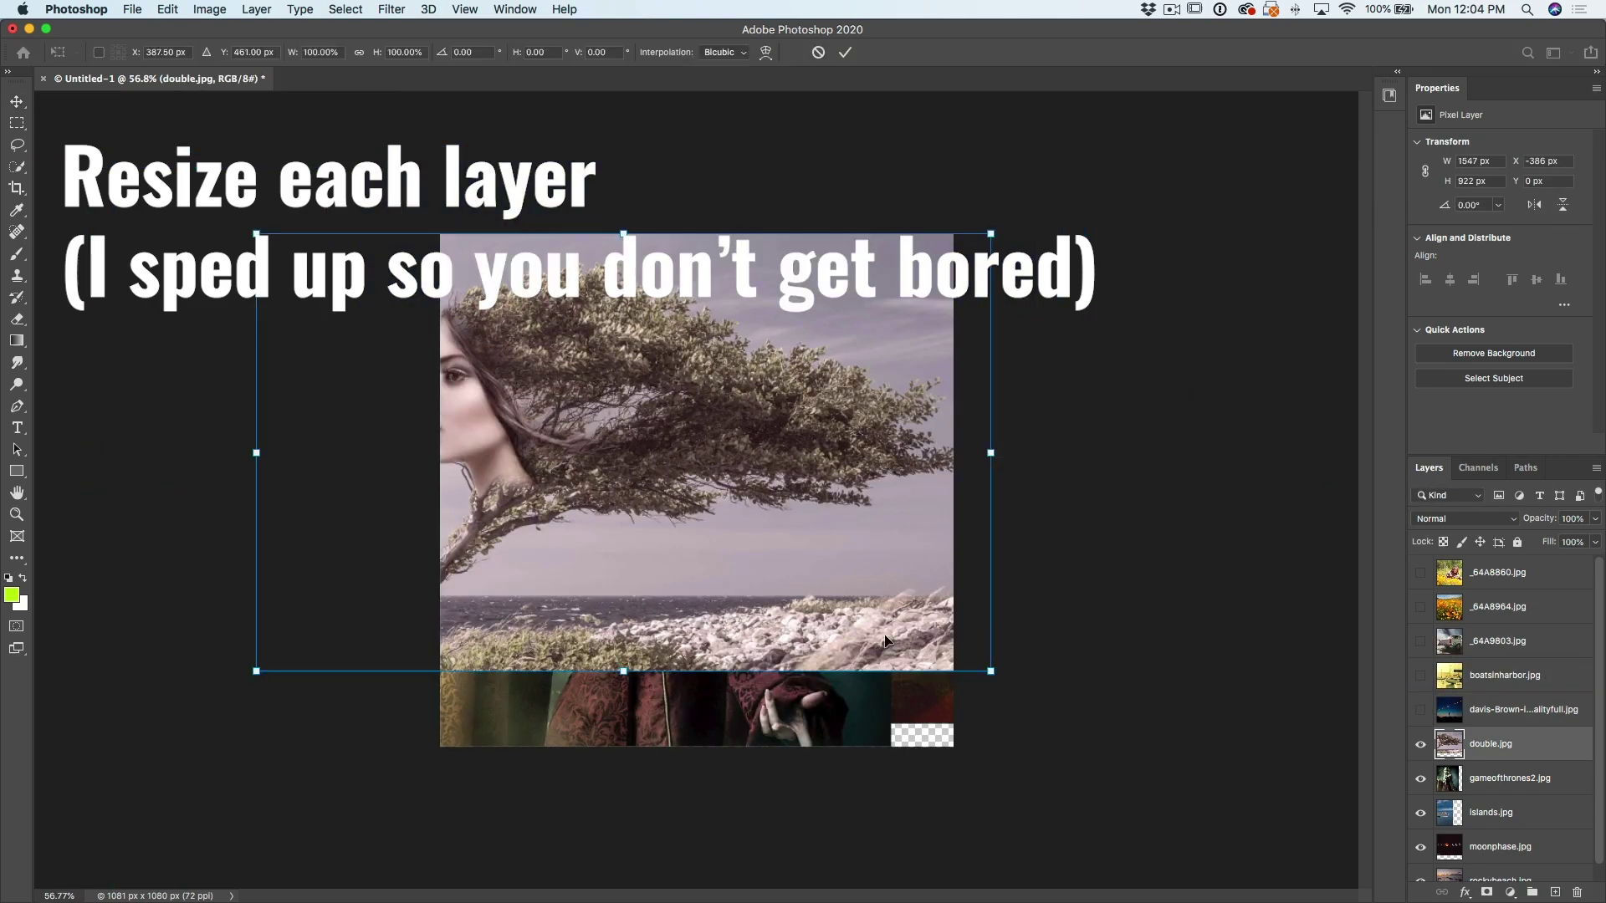
{"action": "key", "text": "Return"}
{"action": "key", "text": "super+t"}
{"action": "key", "text": "Return"}
Step: Scale the last layers, including rockybeach, to fill the canvas, then make all layers visible
{"action": "left_click", "coordinate": [1420, 796], "text": "alt"}
{"action": "key", "text": "super+t"}
{"action": "key", "text": "Return"}
{"action": "left_click", "coordinate": [1421, 830], "text": "alt"}
{"action": "key", "text": "super+t"}
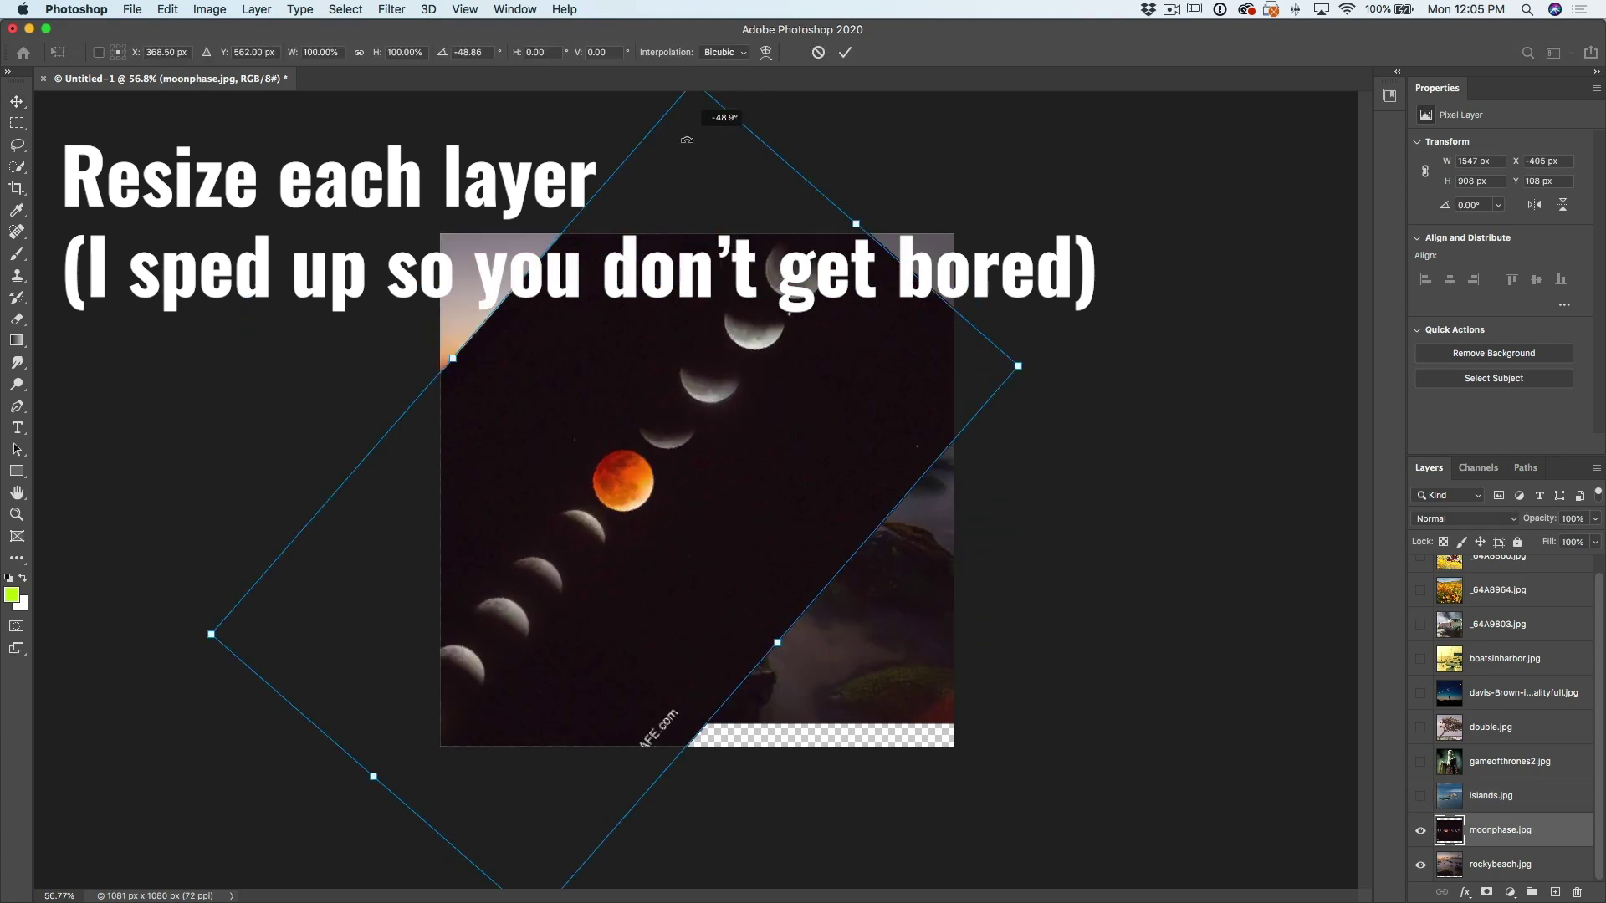
{"action": "key", "text": "Return"}
{"action": "left_click", "coordinate": [1421, 864], "text": "alt"}
{"action": "key", "text": "super+t"}
{"action": "left_click_drag", "start_coordinate": [918, 555], "coordinate": [968, 560]}
{"action": "key", "text": "Return"}
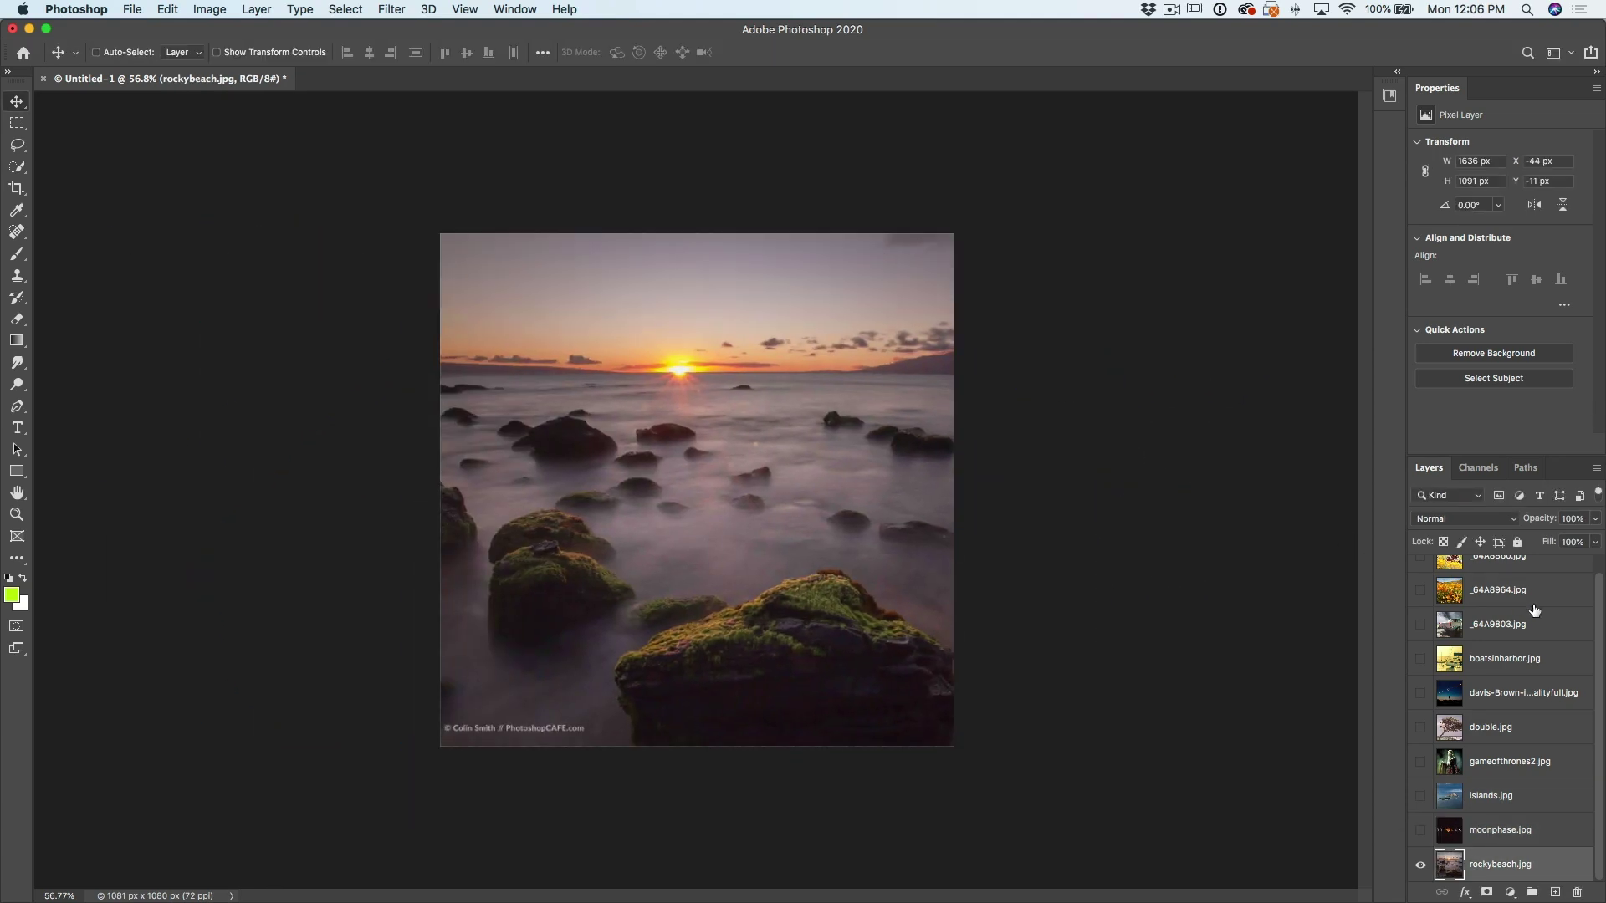
{"action": "scroll", "coordinate": [1600, 604], "scroll_direction": "up", "scroll_amount": 1}
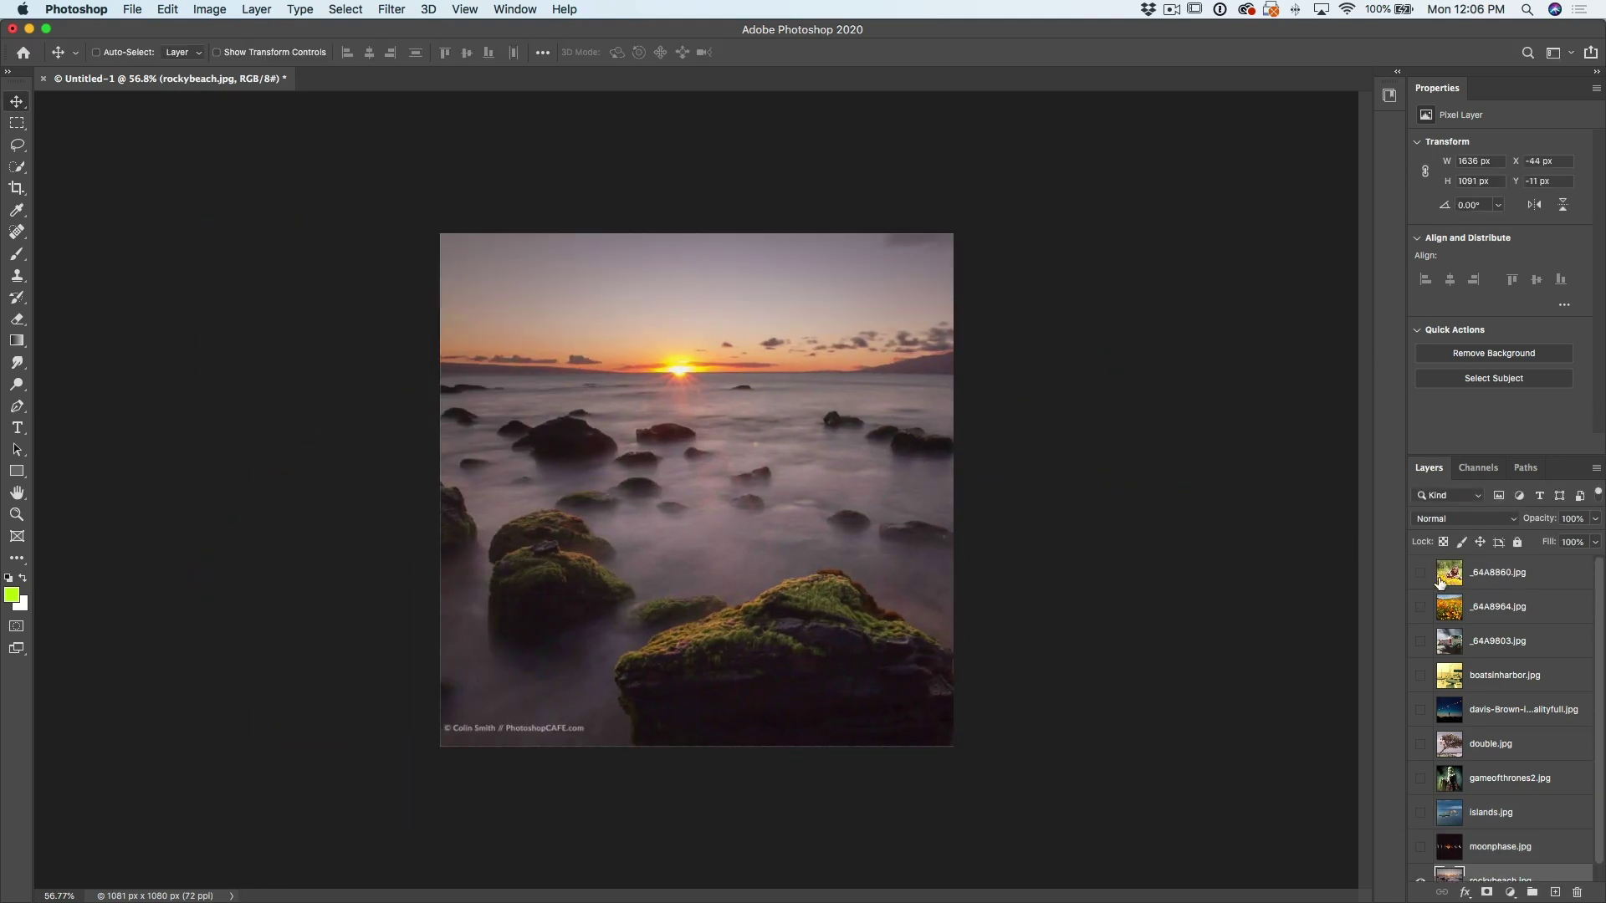
{"action": "left_click_drag", "start_coordinate": [1422, 597], "coordinate": [1426, 870]}
Step: Toggle the top violin photo's visibility to check layers, leaving _64A8860.jpg visible and active on top
{"action": "key", "text": "alt+period"}
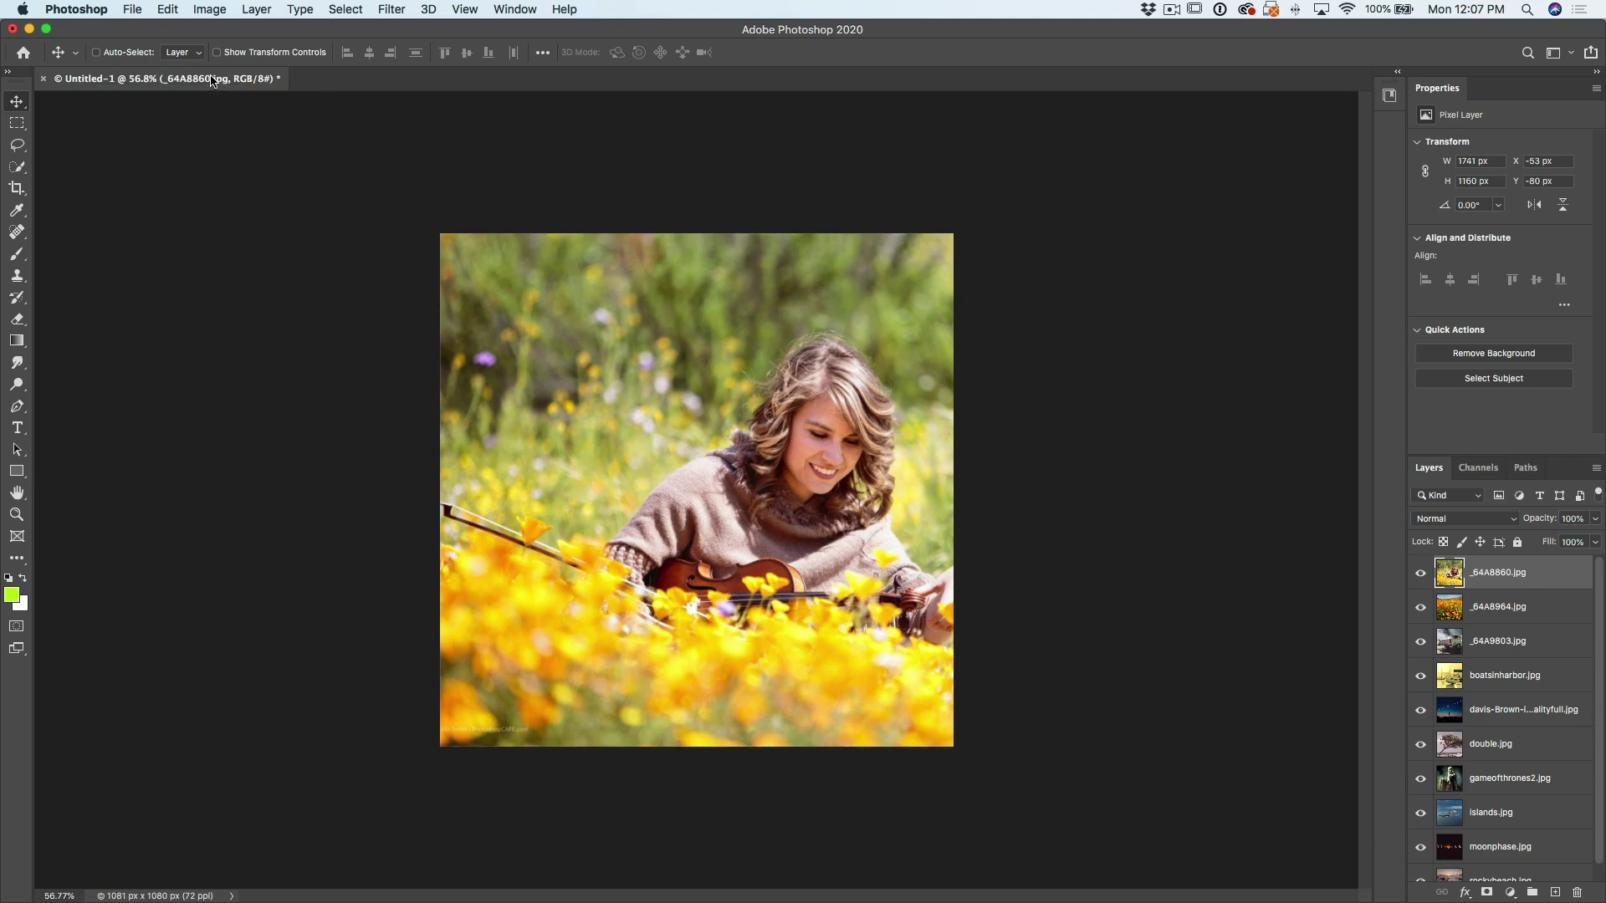
{"action": "left_click", "coordinate": [141, 8]}
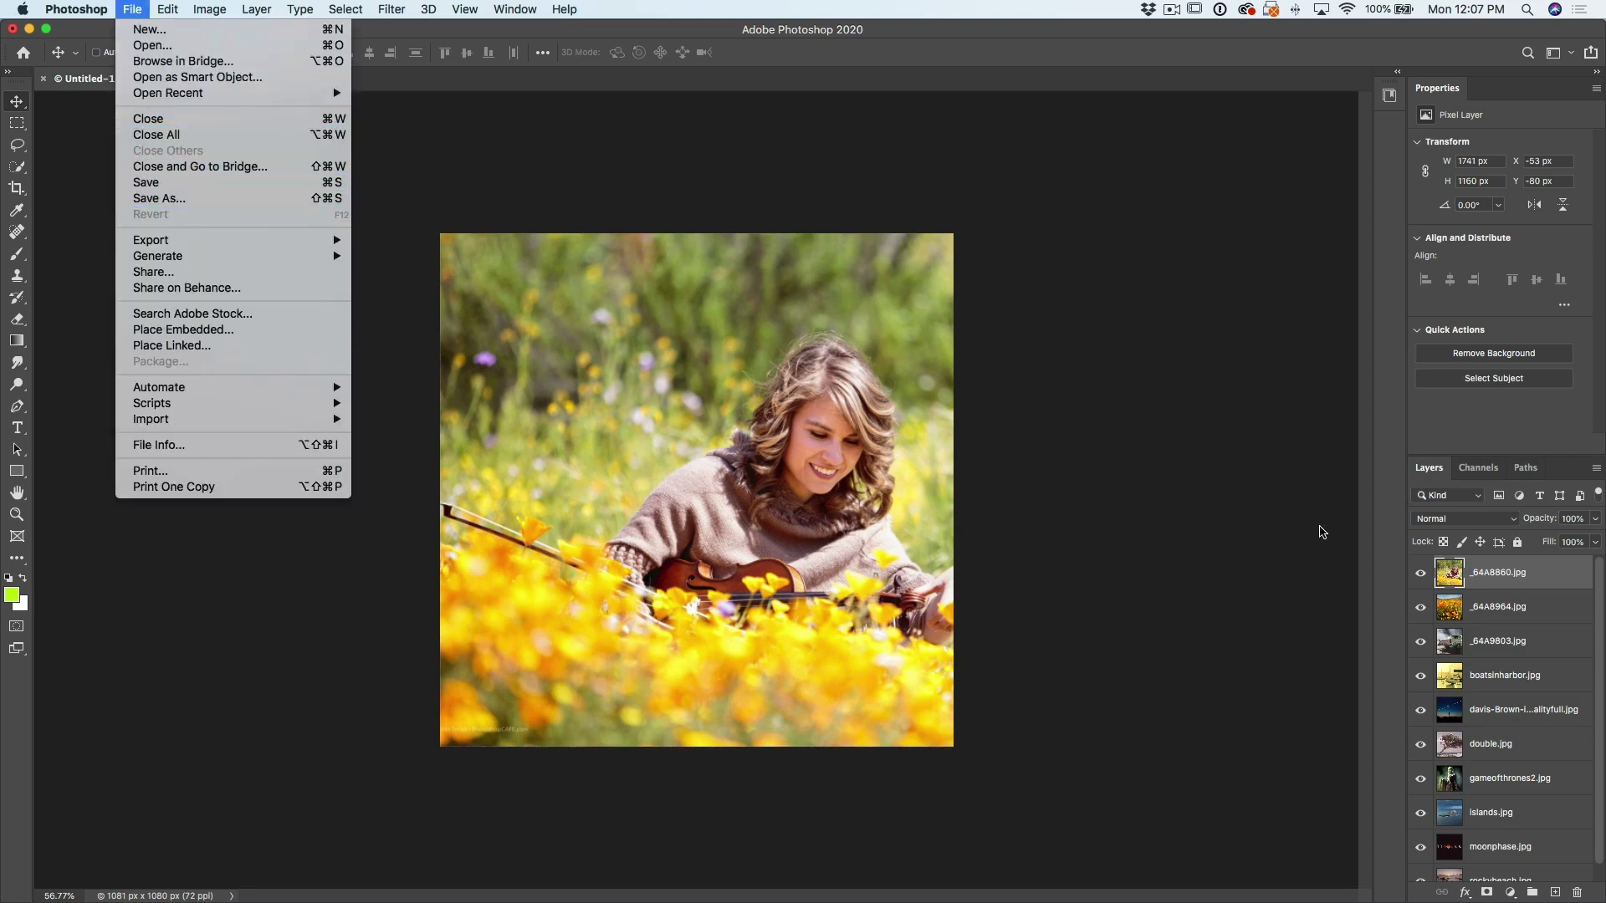
{"action": "left_click", "coordinate": [1420, 574]}
{"action": "left_click", "coordinate": [1420, 574]}
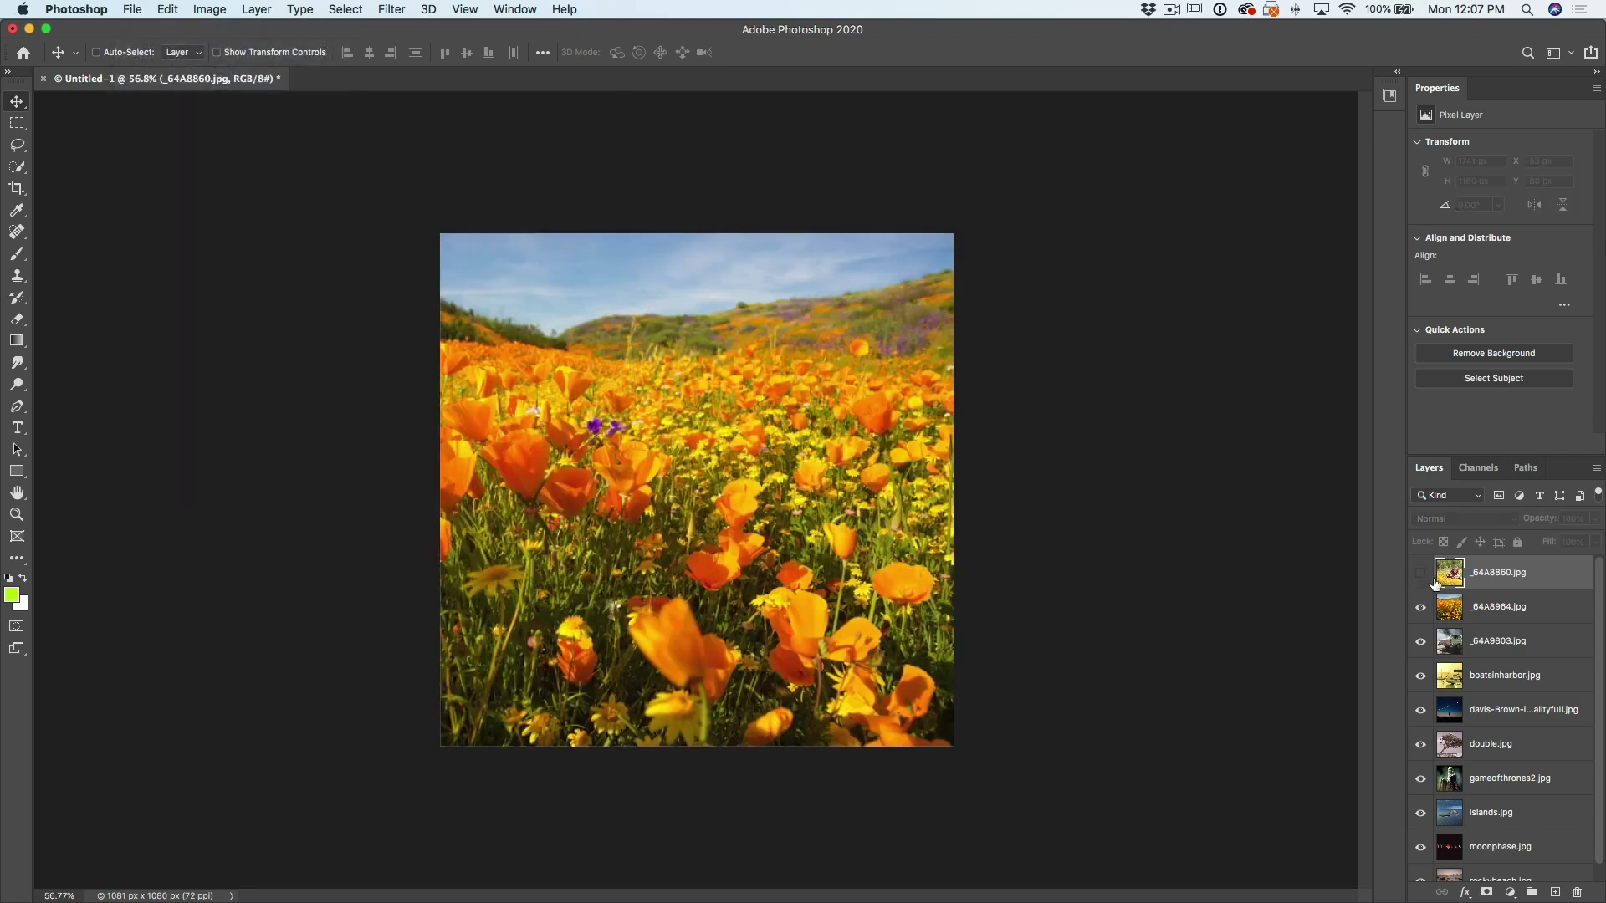
{"action": "left_click", "coordinate": [1476, 602]}
{"action": "left_click", "coordinate": [127, 8]}
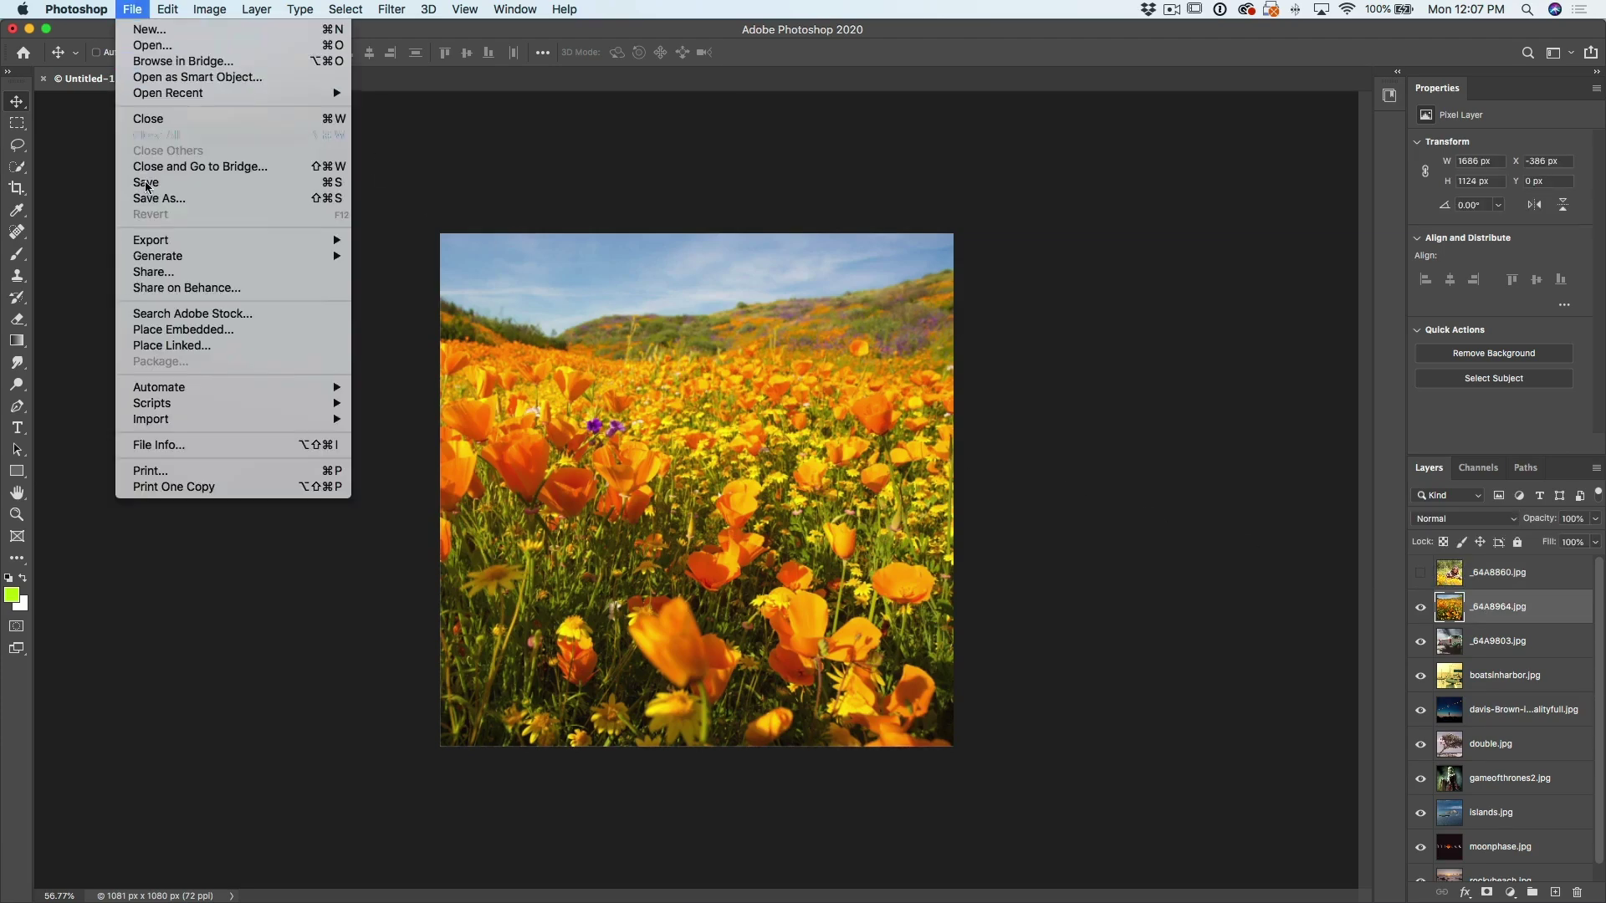
{"action": "left_click", "coordinate": [1231, 351]}
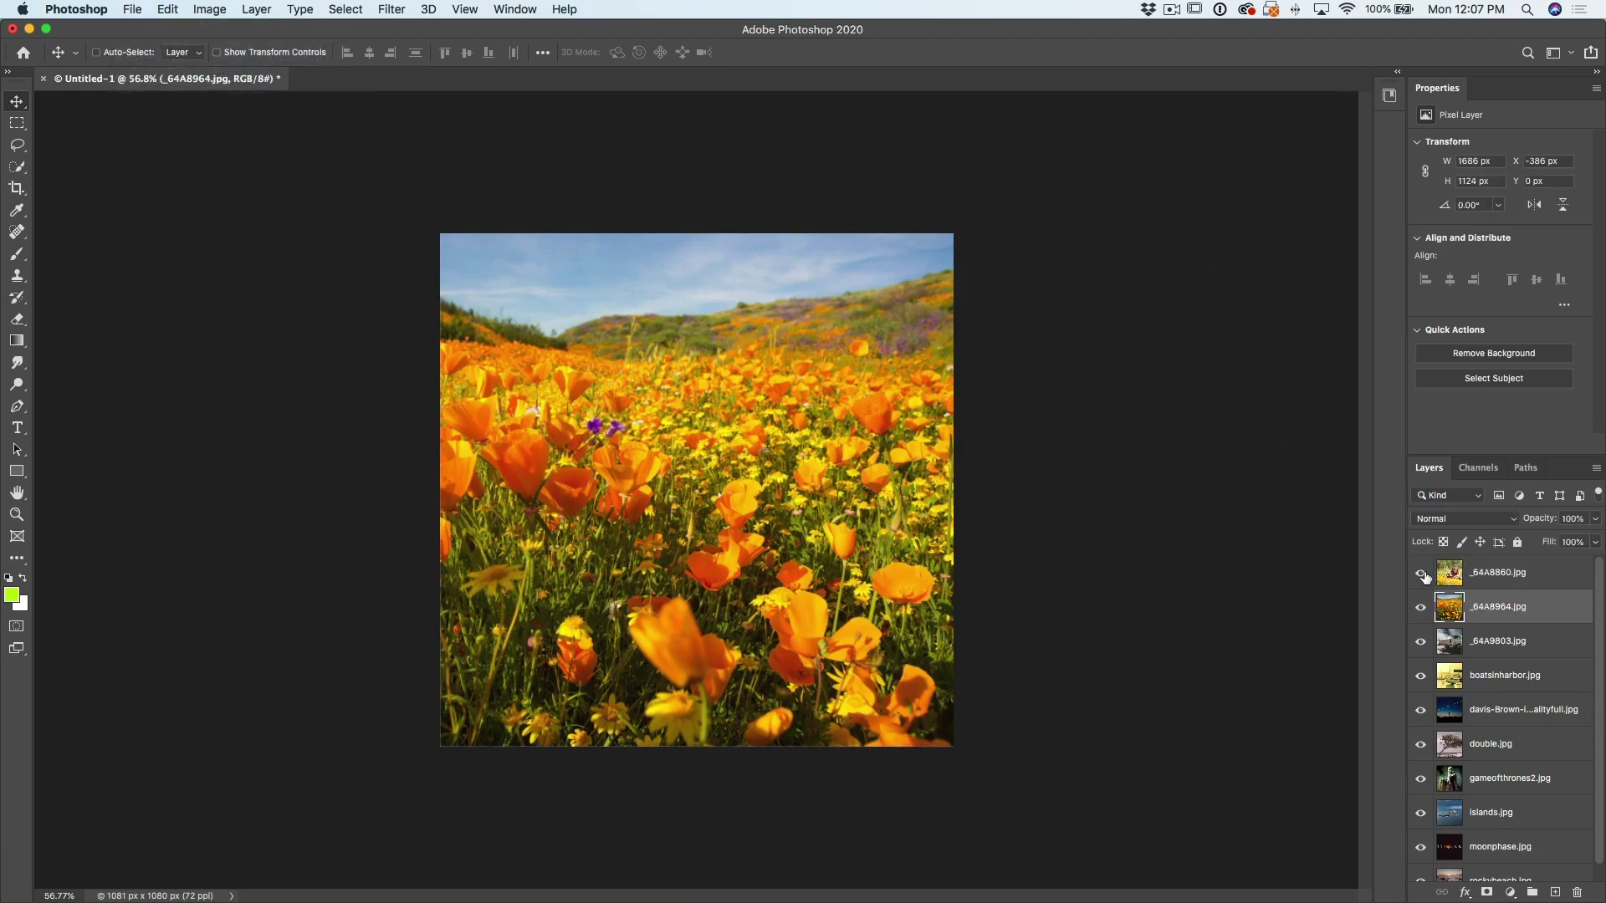
{"action": "left_click", "coordinate": [1421, 574]}
{"action": "left_click", "coordinate": [1489, 586]}
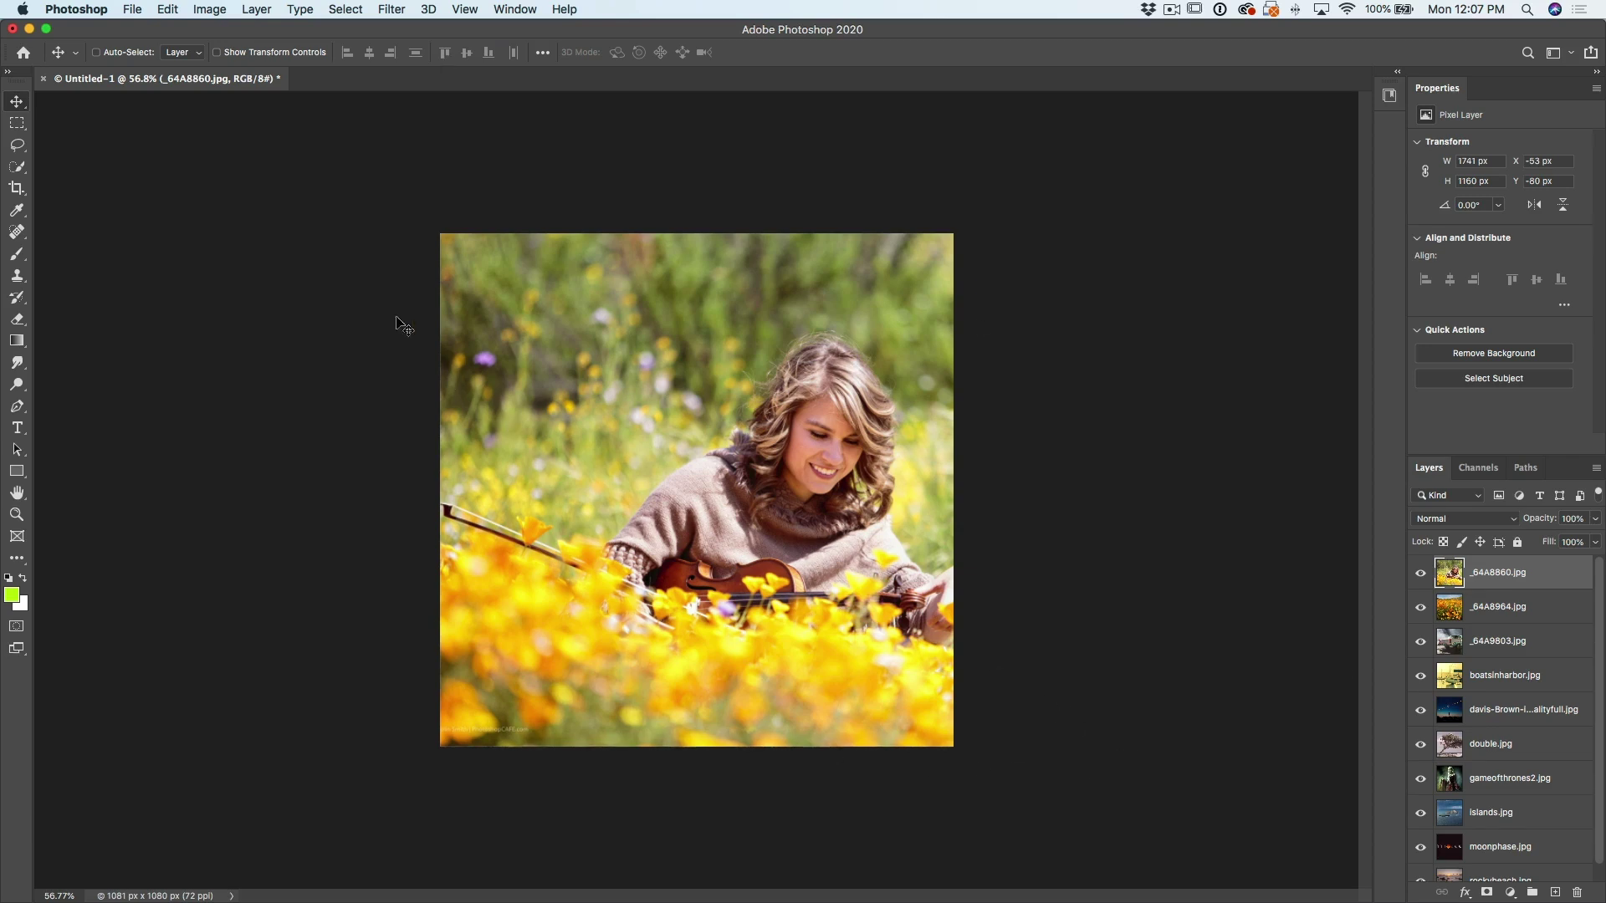
Step: Start Export Layers to Files with its destination set to a new Desktop folder named 'squares'
{"action": "left_click", "coordinate": [134, 8]}
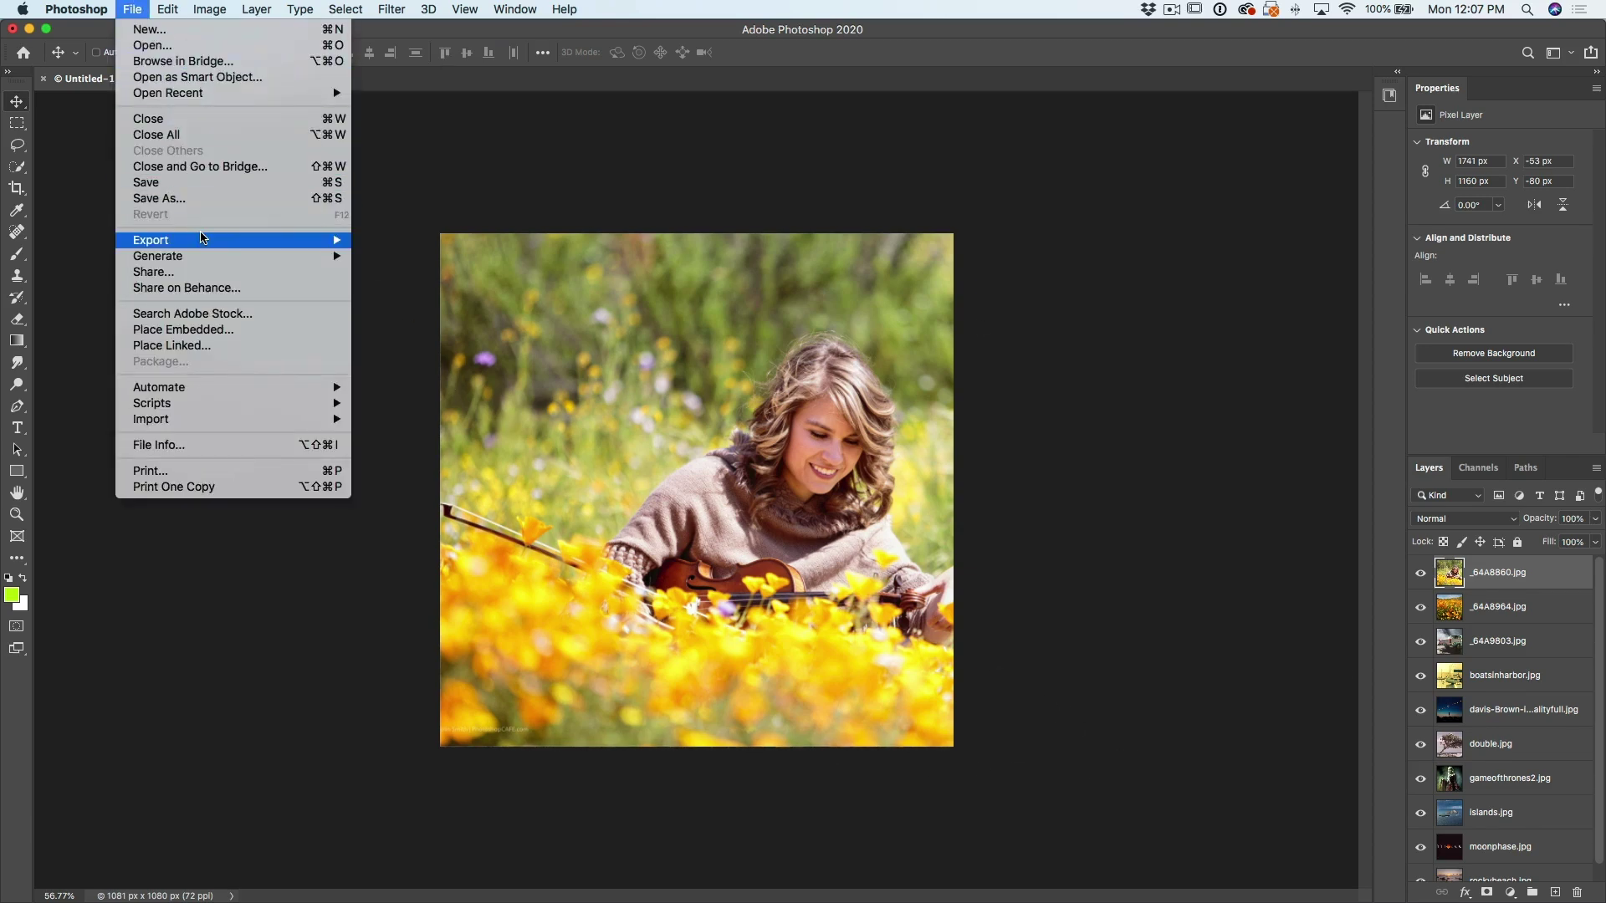
{"action": "mouse_move", "coordinate": [334, 242]}
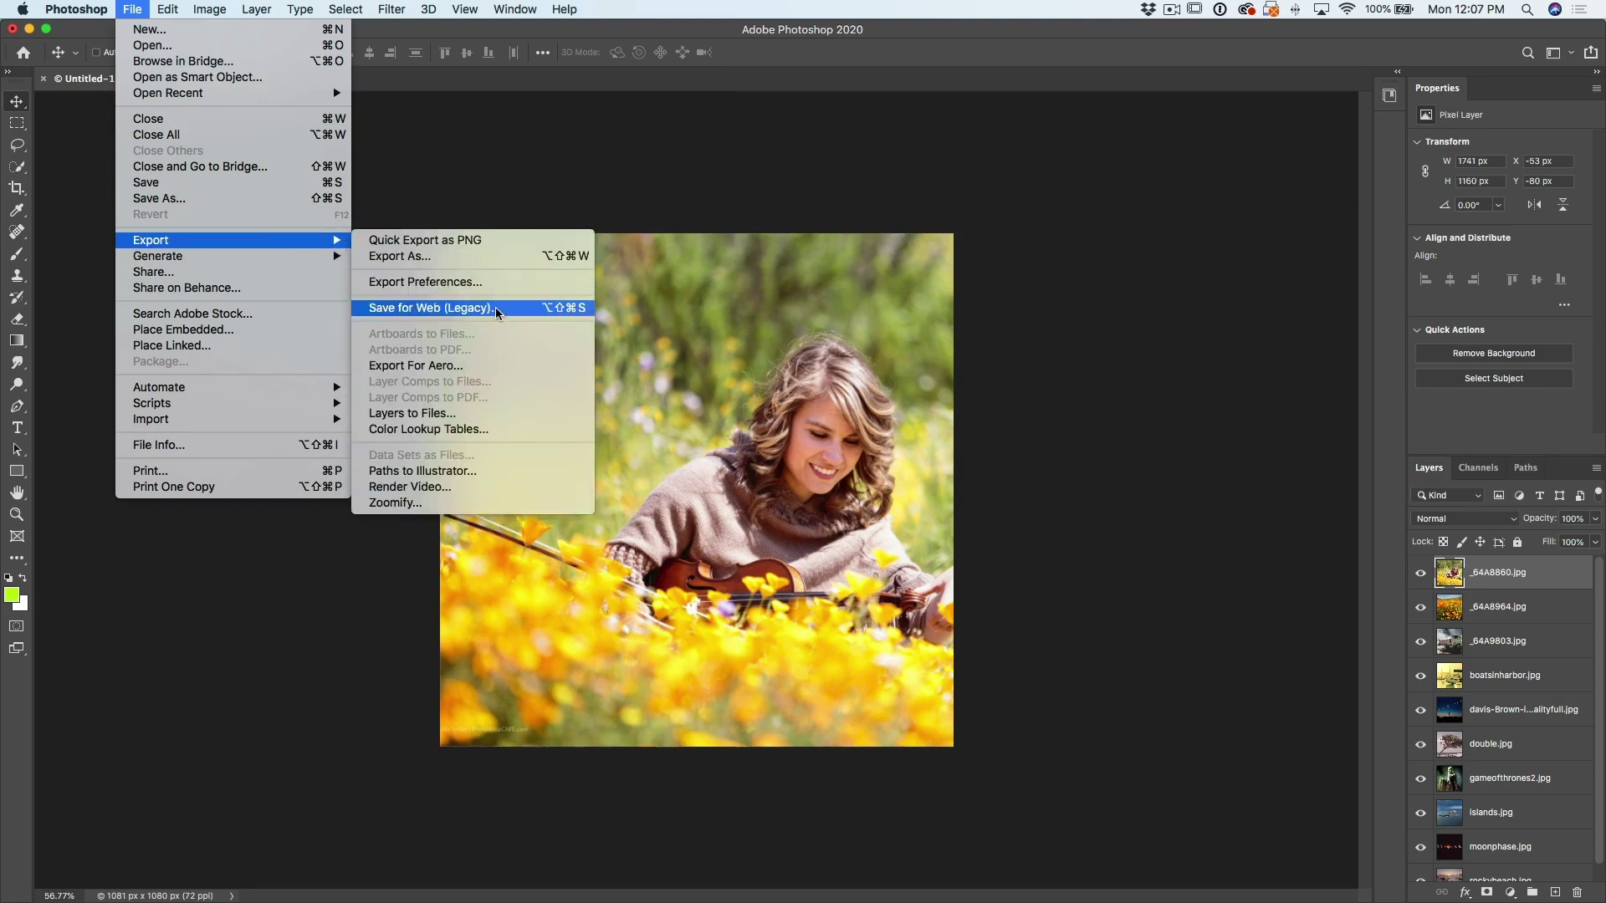
{"action": "left_click", "coordinate": [490, 414]}
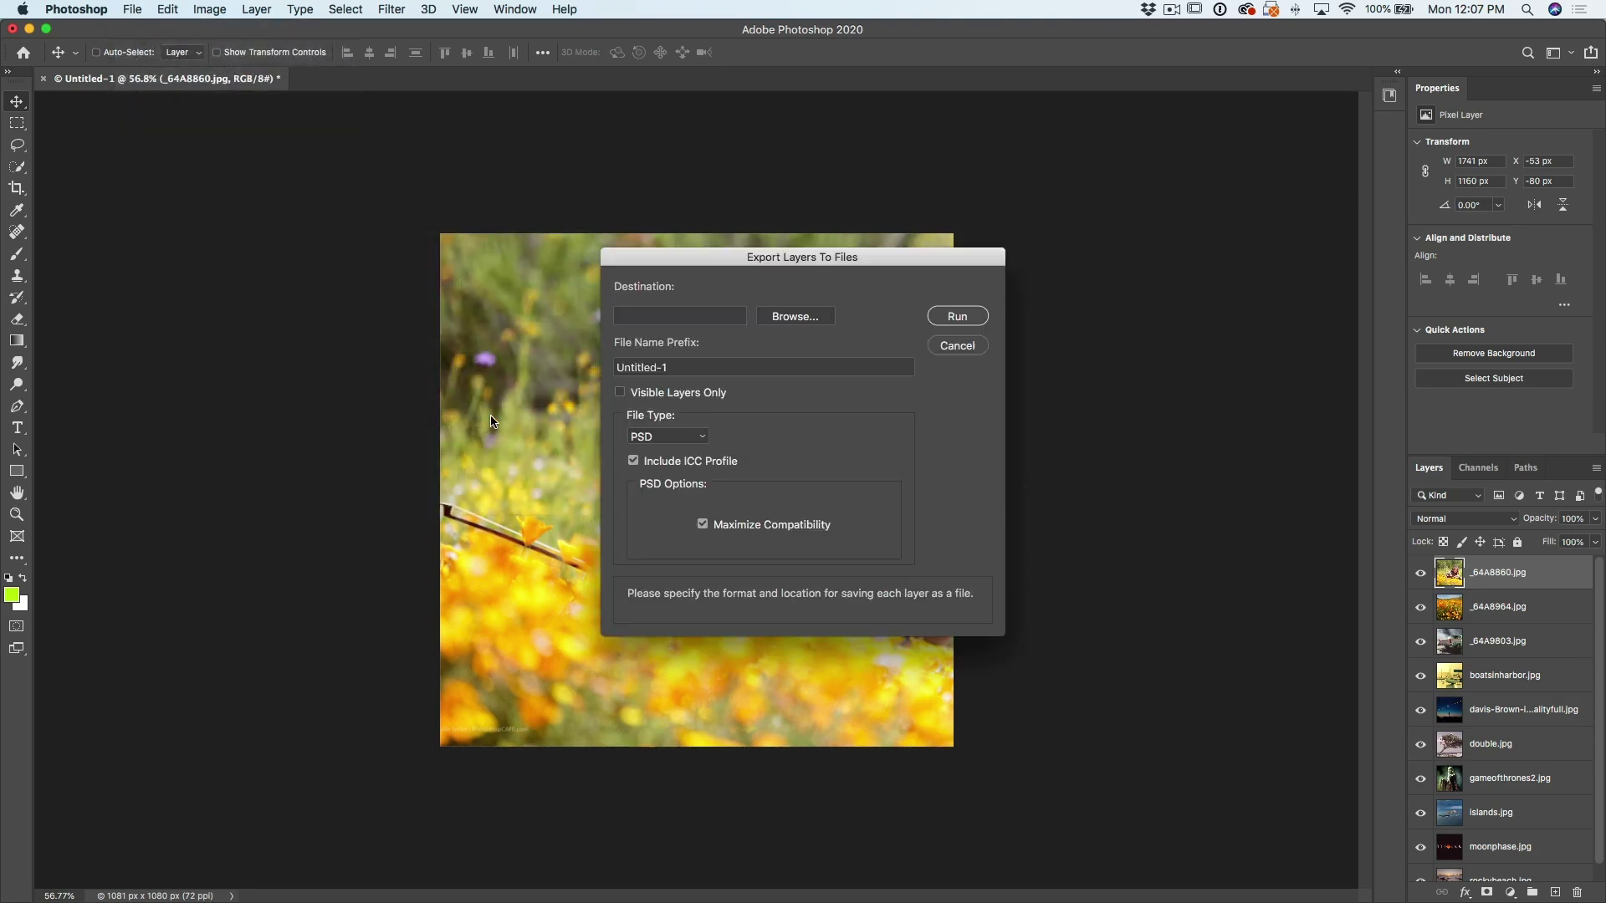
{"action": "left_click", "coordinate": [780, 316]}
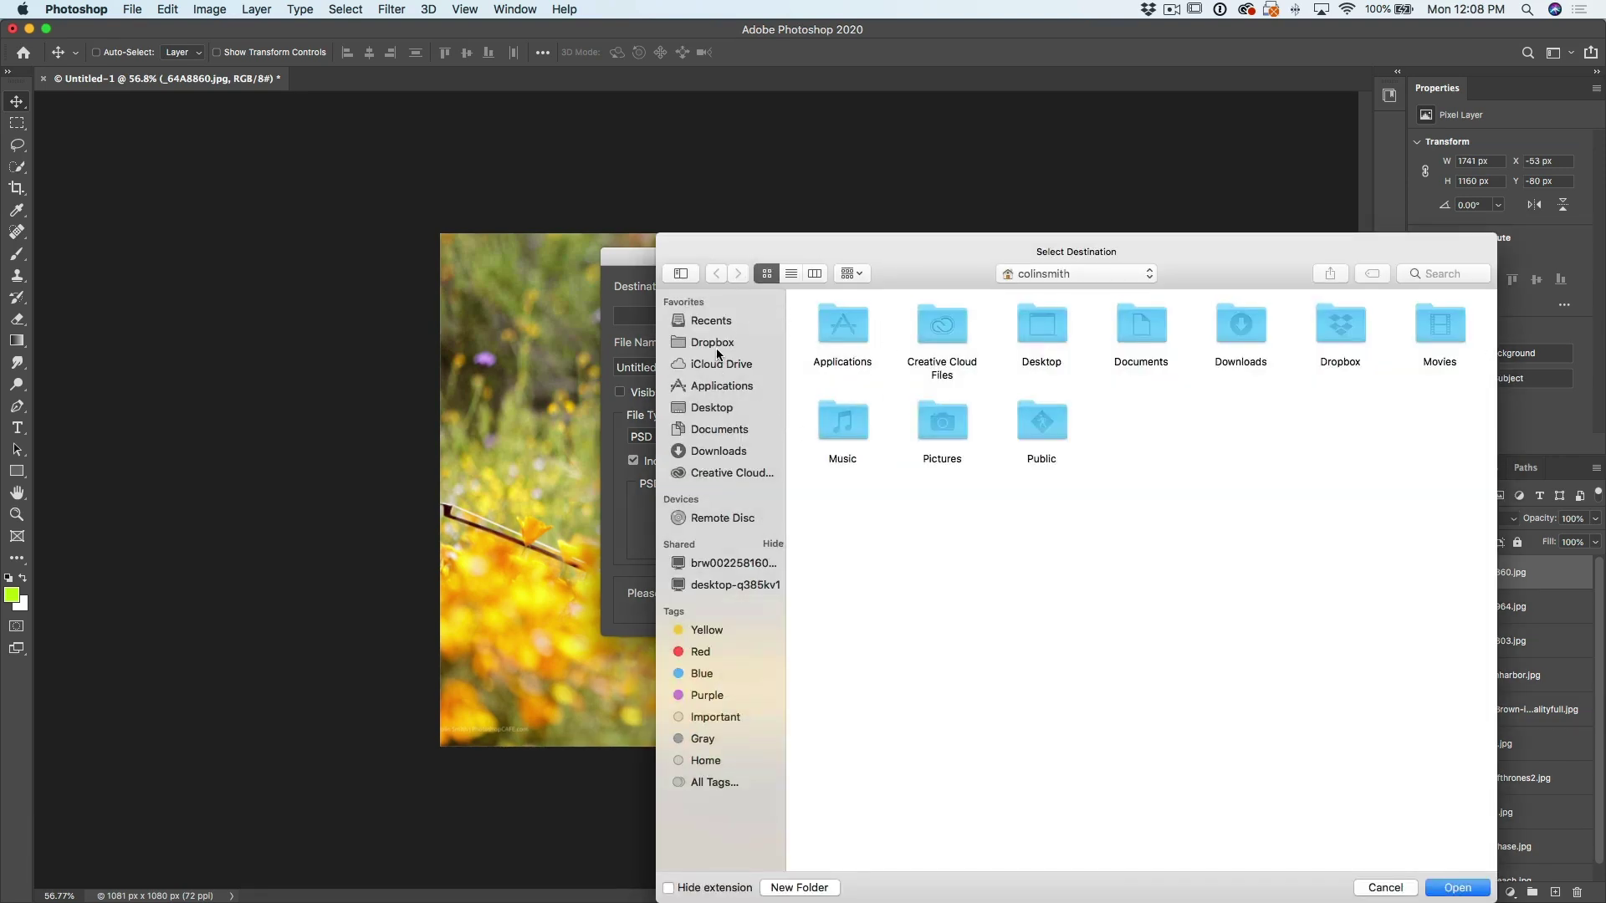
{"action": "left_click", "coordinate": [715, 408]}
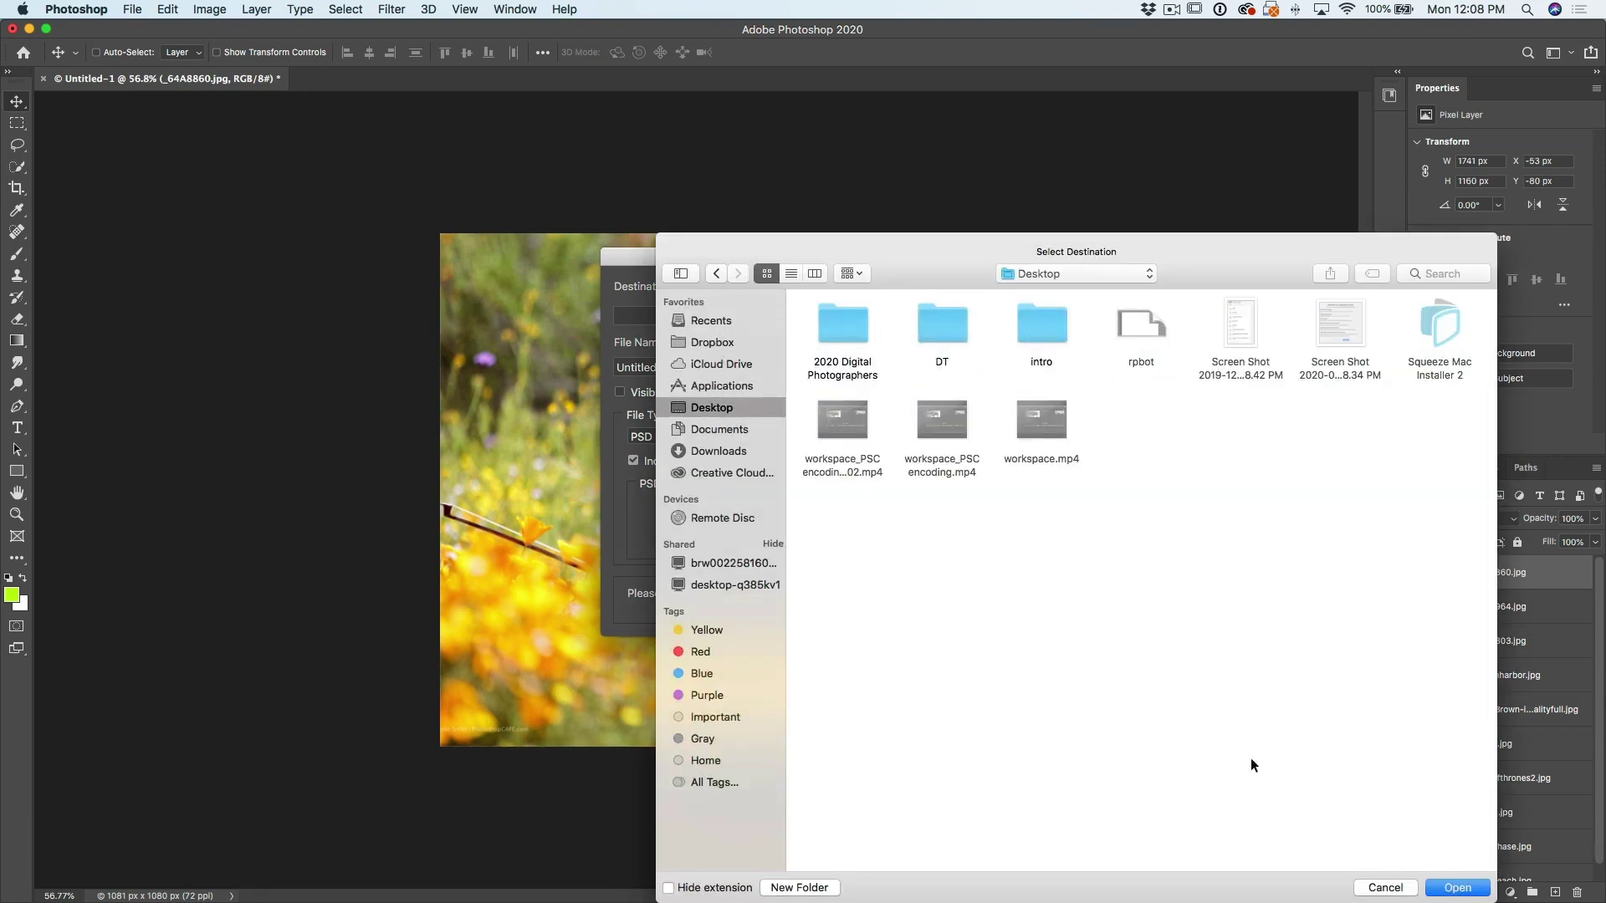
{"action": "left_click", "coordinate": [800, 887]}
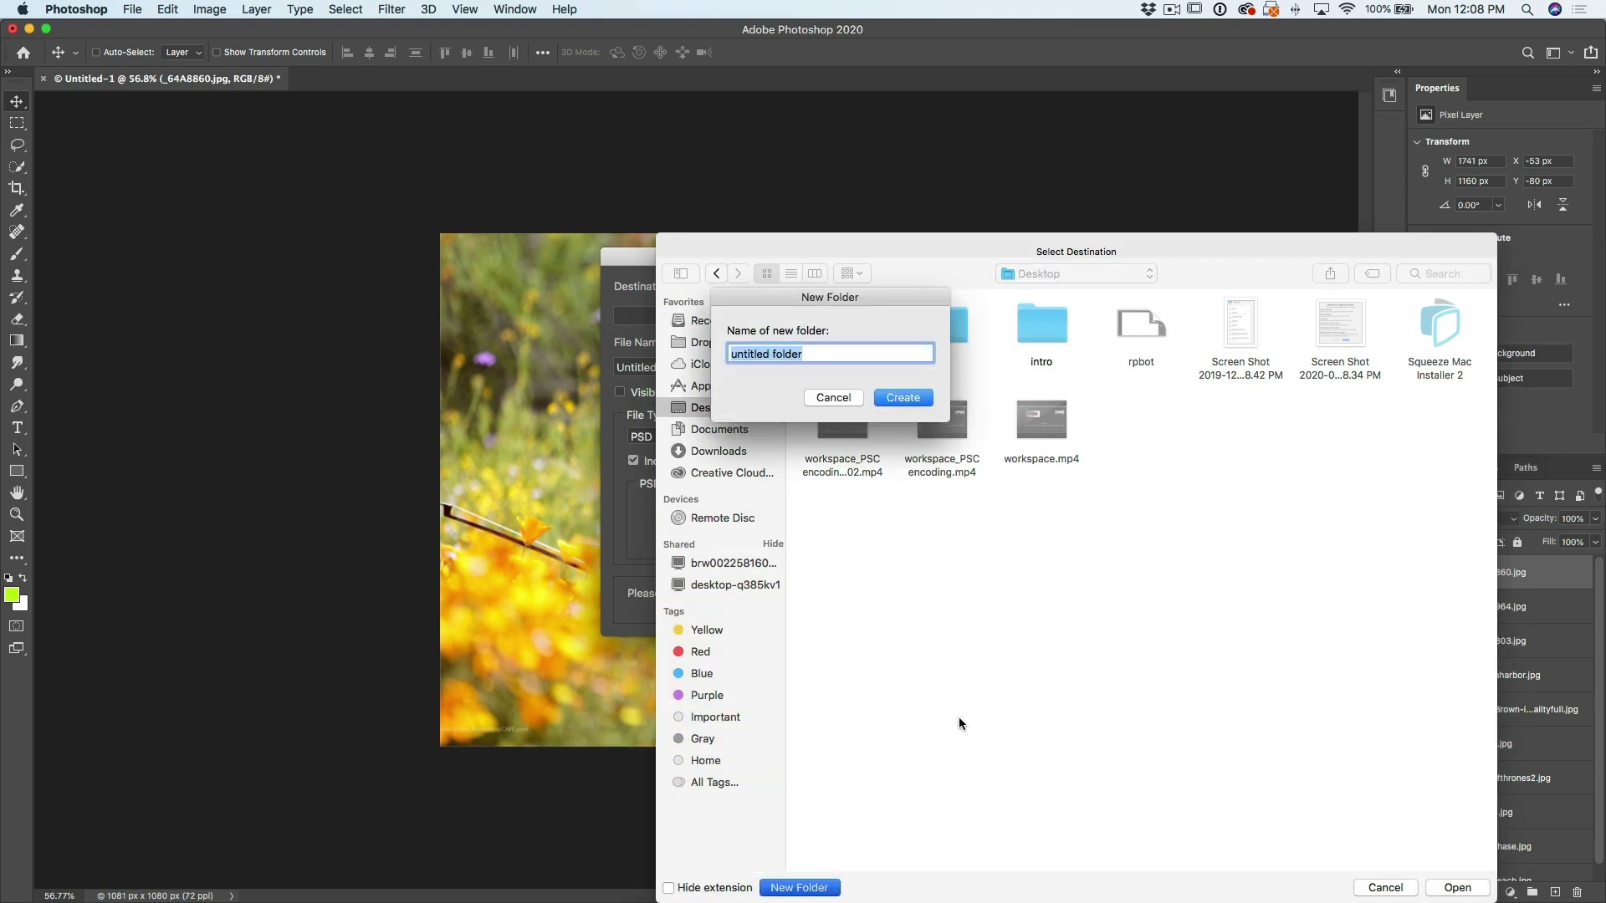
{"action": "type", "text": "squares"}
{"action": "left_click", "coordinate": [916, 399]}
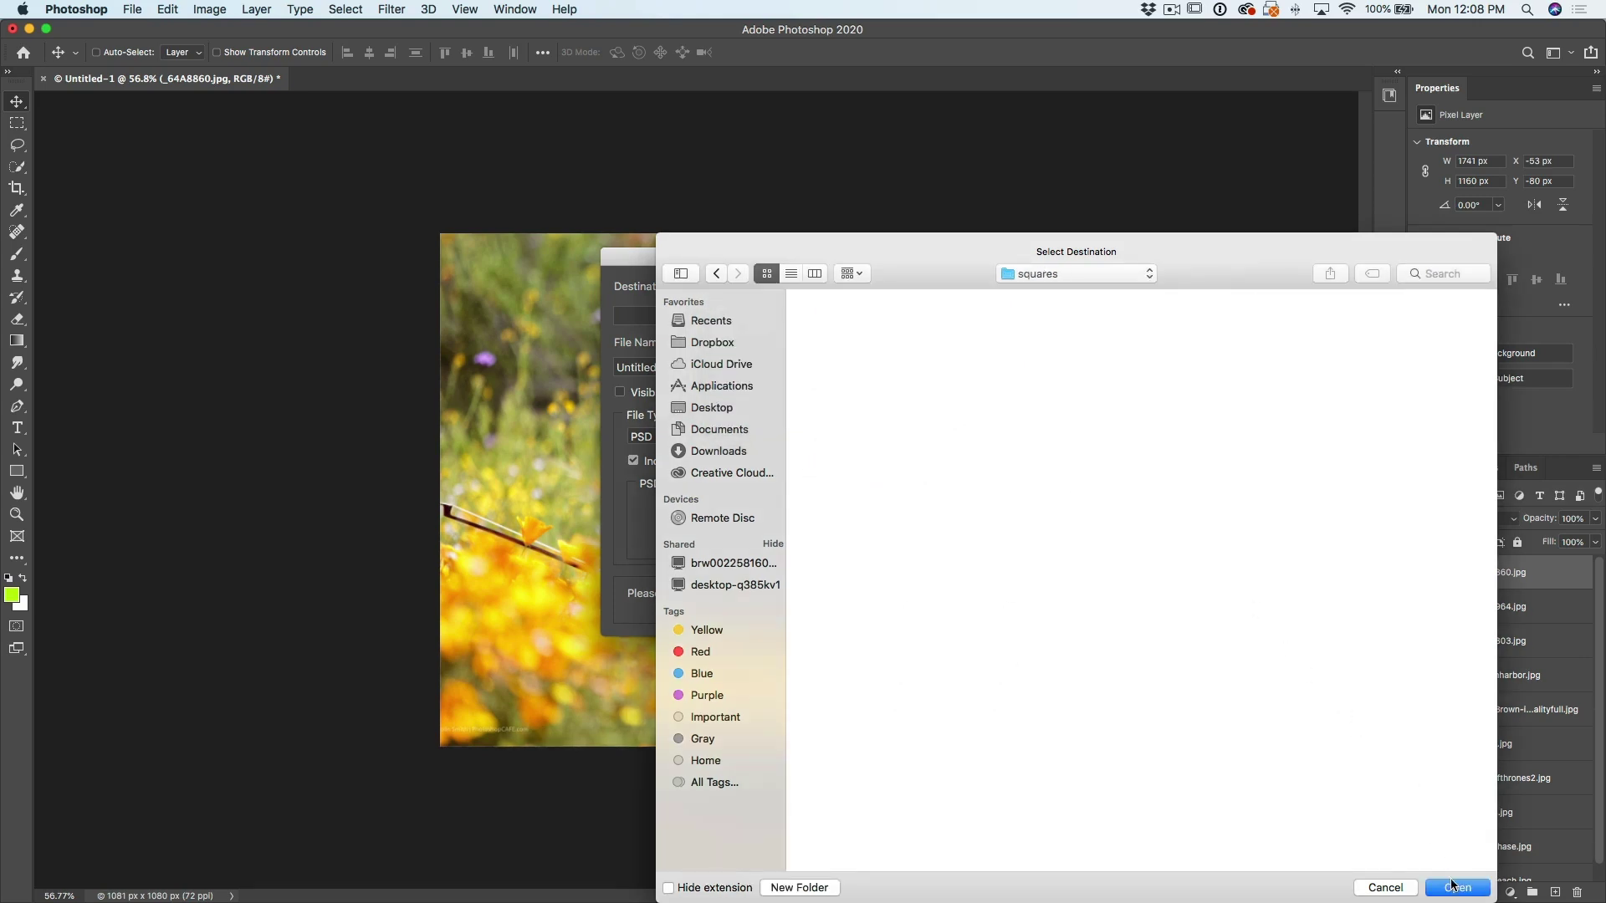
{"action": "left_click", "coordinate": [1455, 887]}
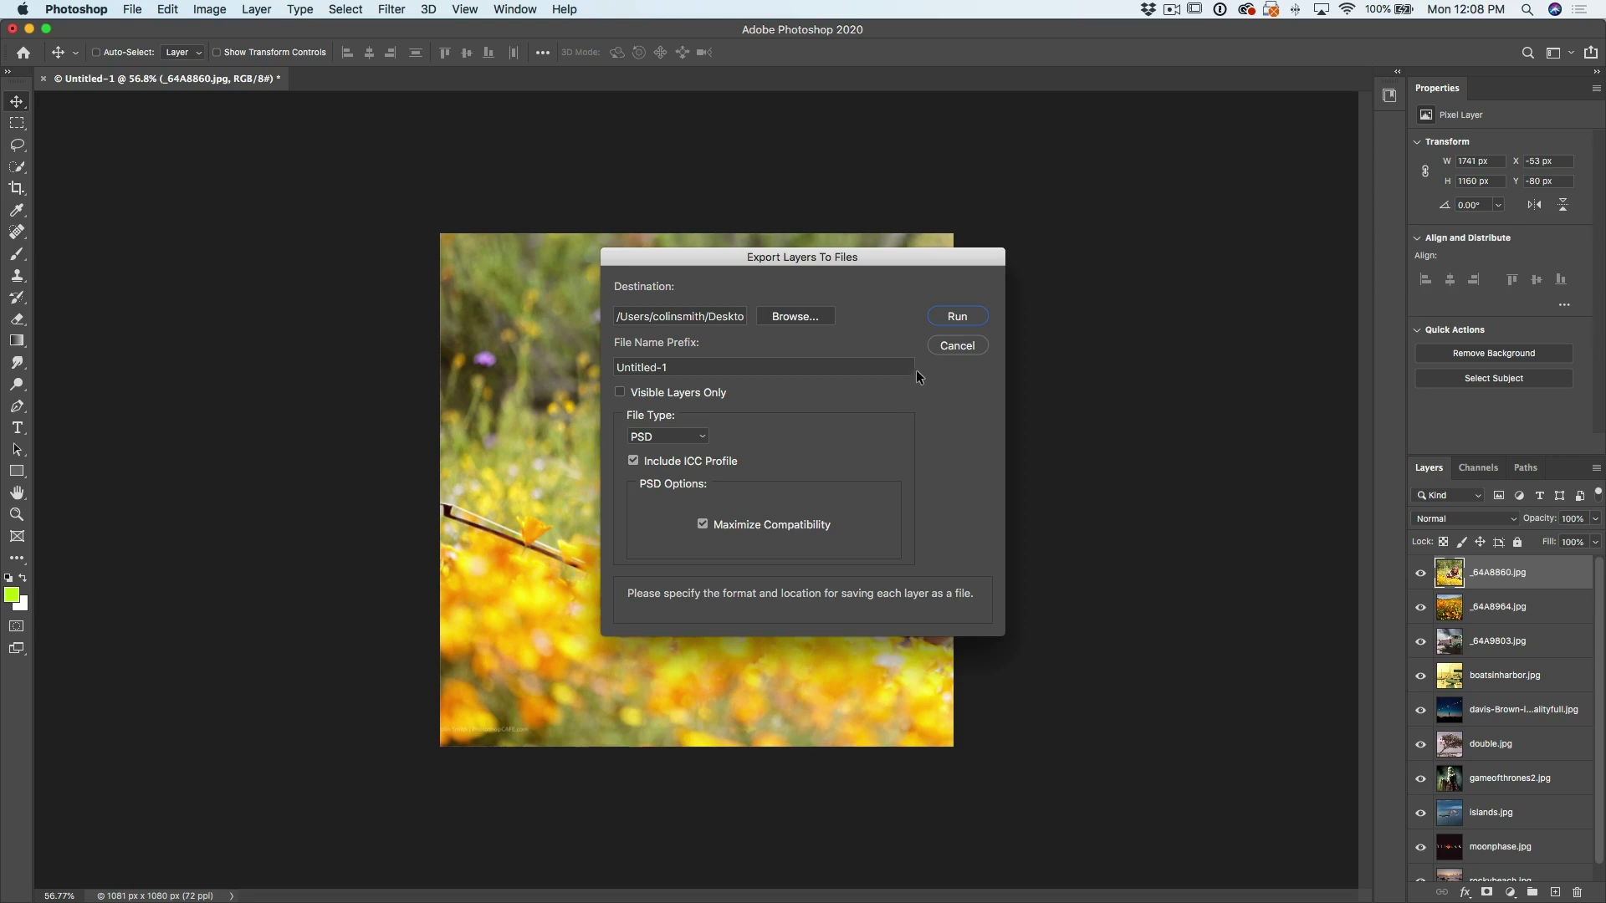
Step: Export the layers as JPEGs at quality 7 with the 'myProject' prefix and dismiss the success message
{"action": "left_click", "coordinate": [713, 361]}
{"action": "type", "text": "myProject"}
{"action": "left_click", "coordinate": [657, 437]}
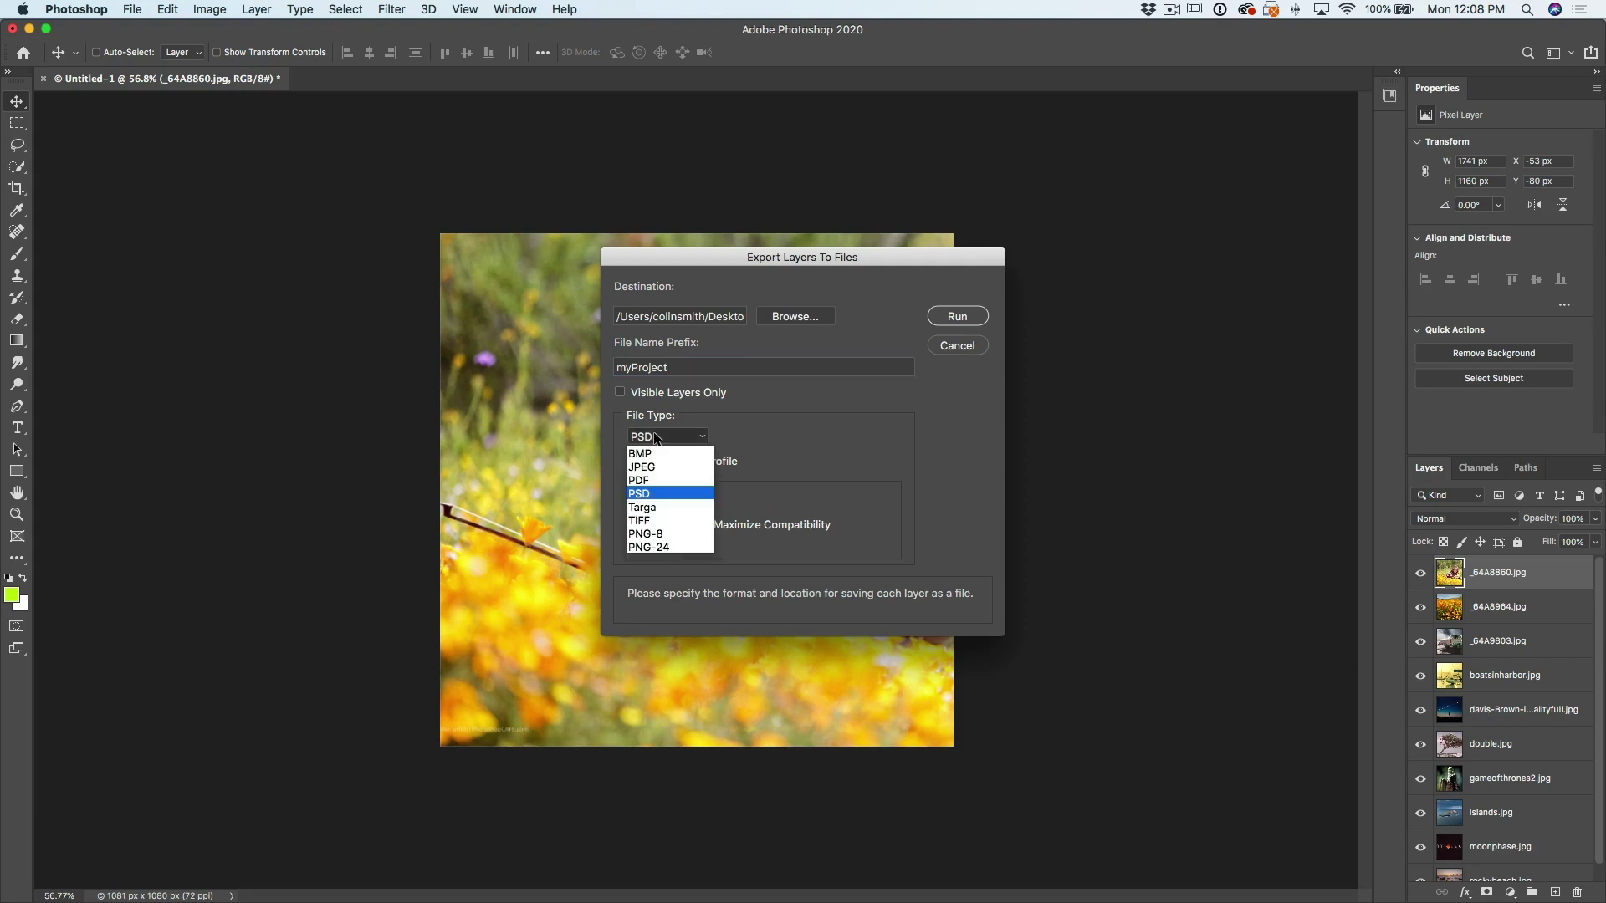
{"action": "left_click", "coordinate": [661, 466]}
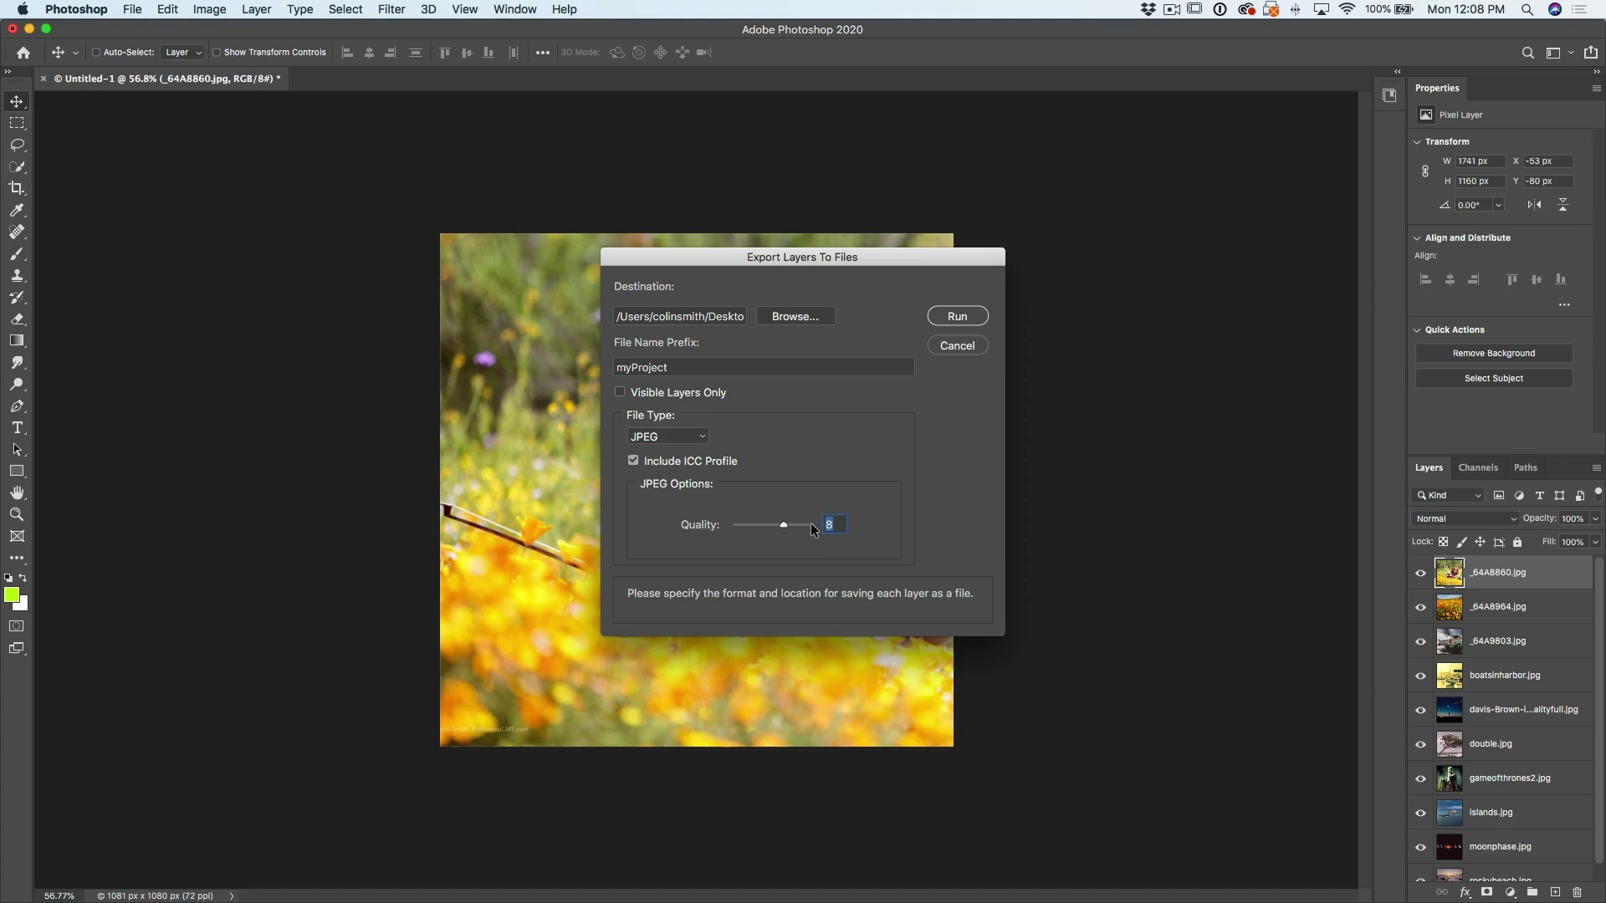
{"action": "type", "text": "7"}
{"action": "left_click", "coordinate": [954, 317]}
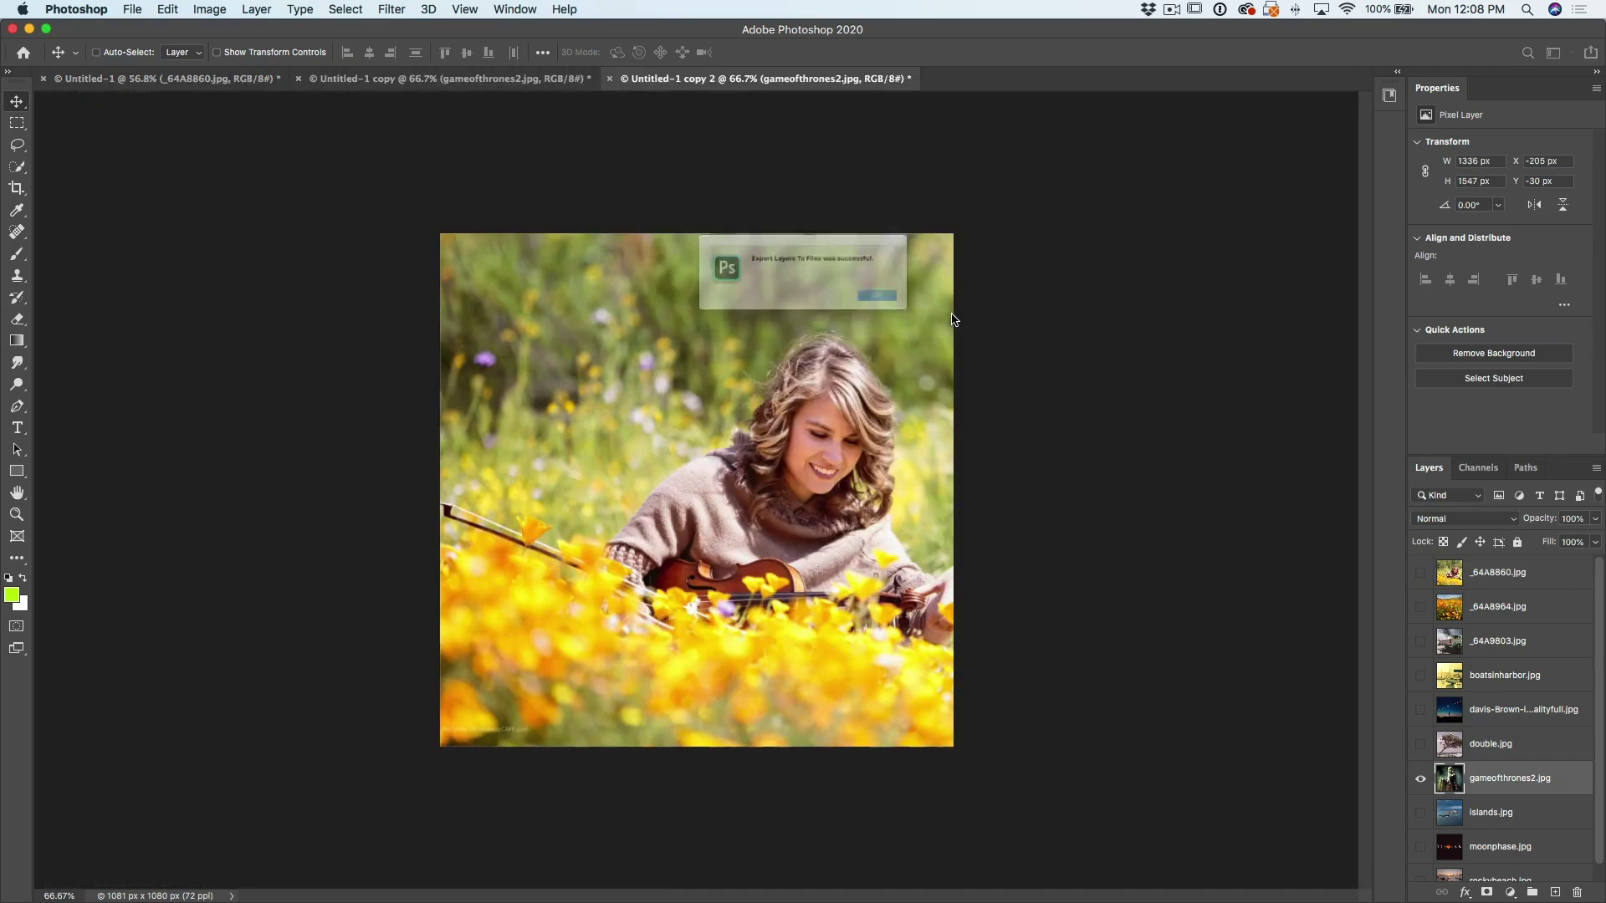
{"action": "left_click", "coordinate": [953, 317]}
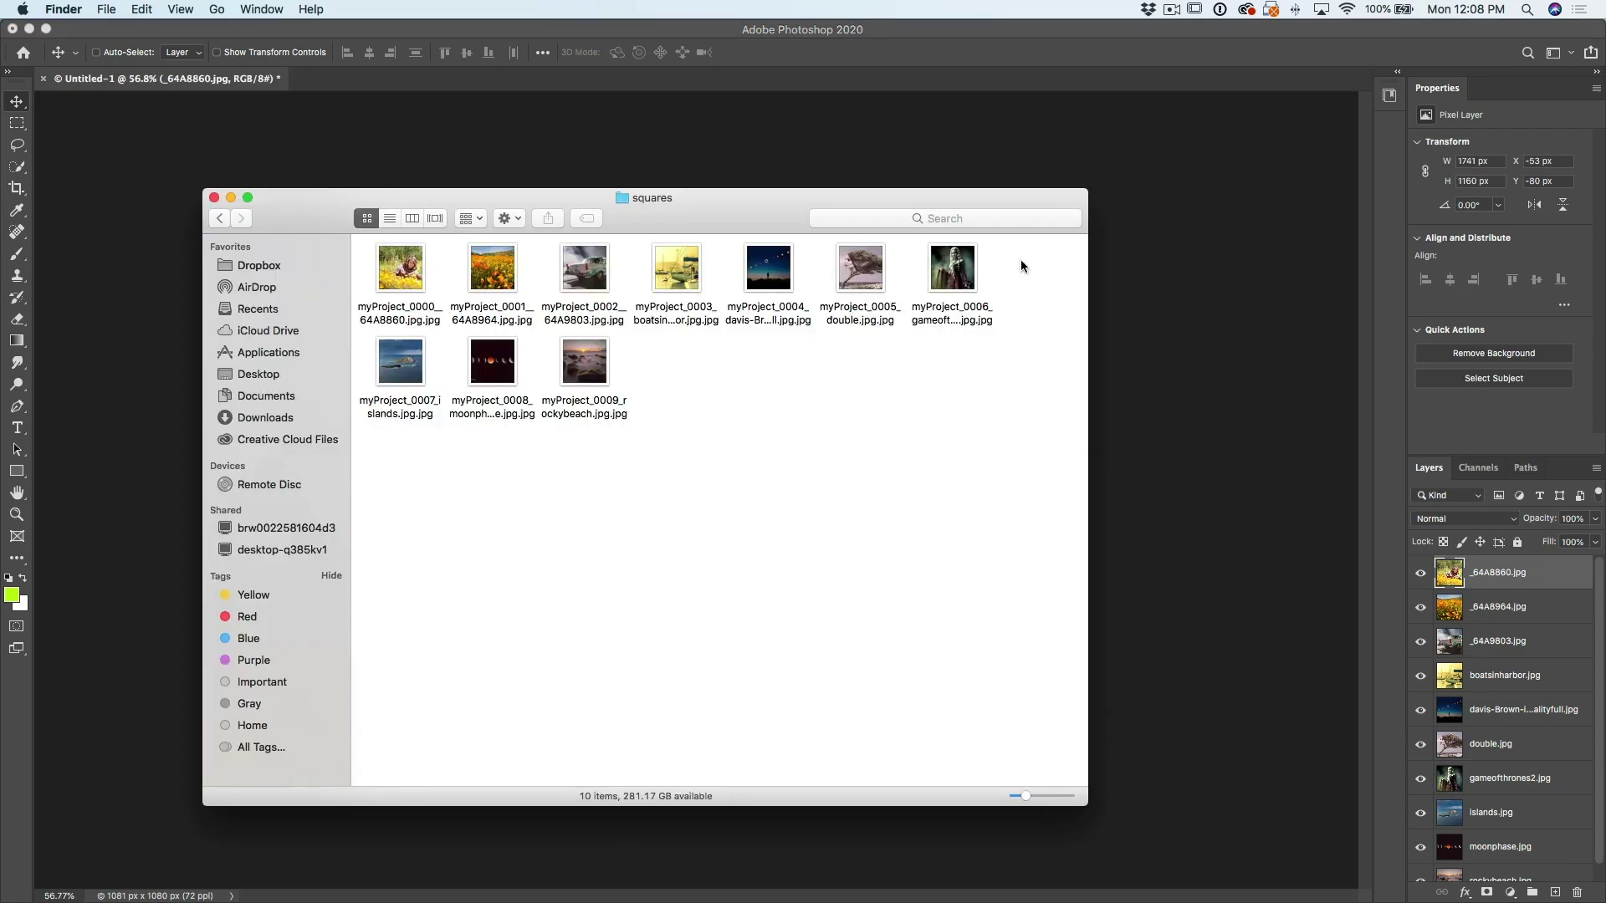
Step: Preview the ten exported square JPEGs in Quick Look, then launch Adobe Bridge
{"action": "left_click_drag", "start_coordinate": [1031, 537], "coordinate": [353, 232]}
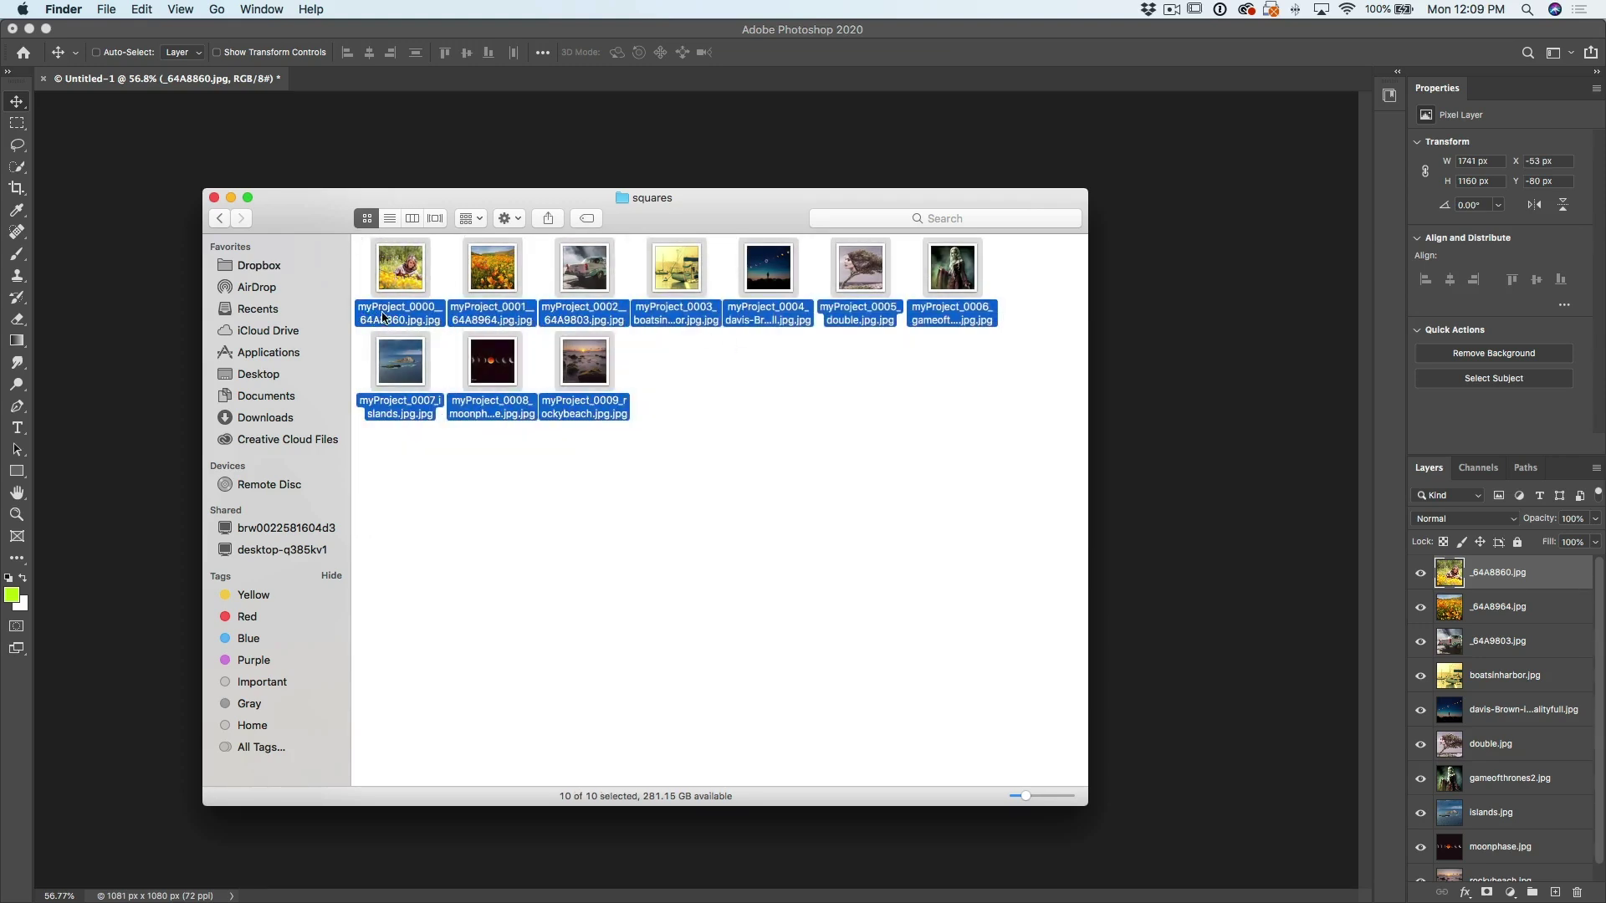
{"action": "key", "text": "space"}
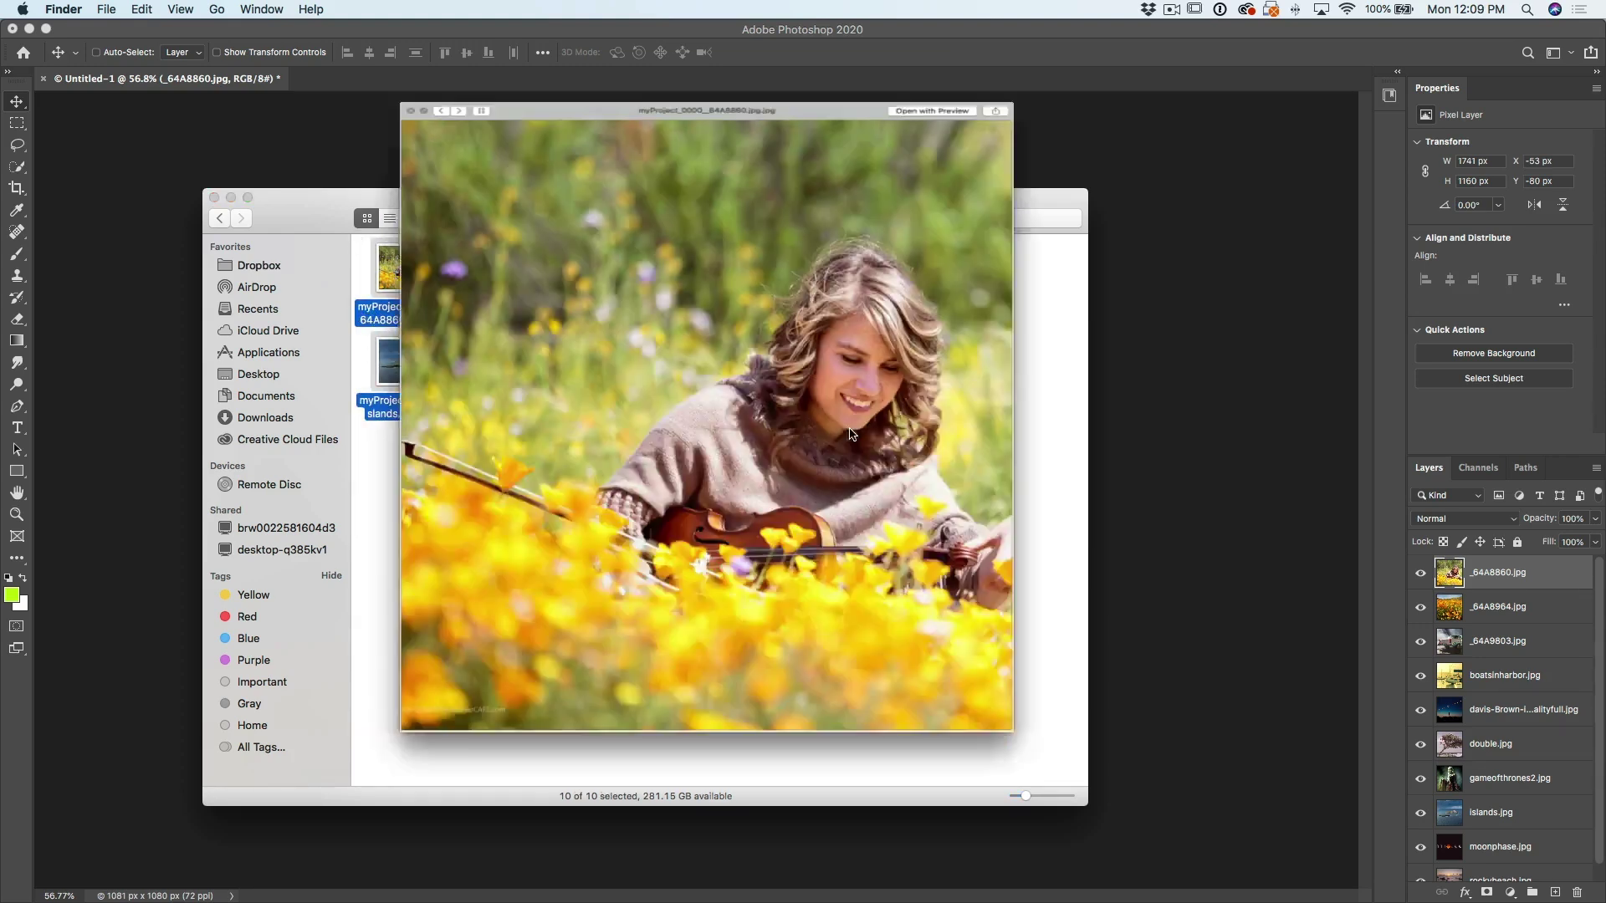
{"action": "key", "text": "Right"}
{"action": "key", "text": "Right"}
{"action": "key", "text": "Right"}
{"action": "key", "text": "Right"}
{"action": "key", "text": "Right"}
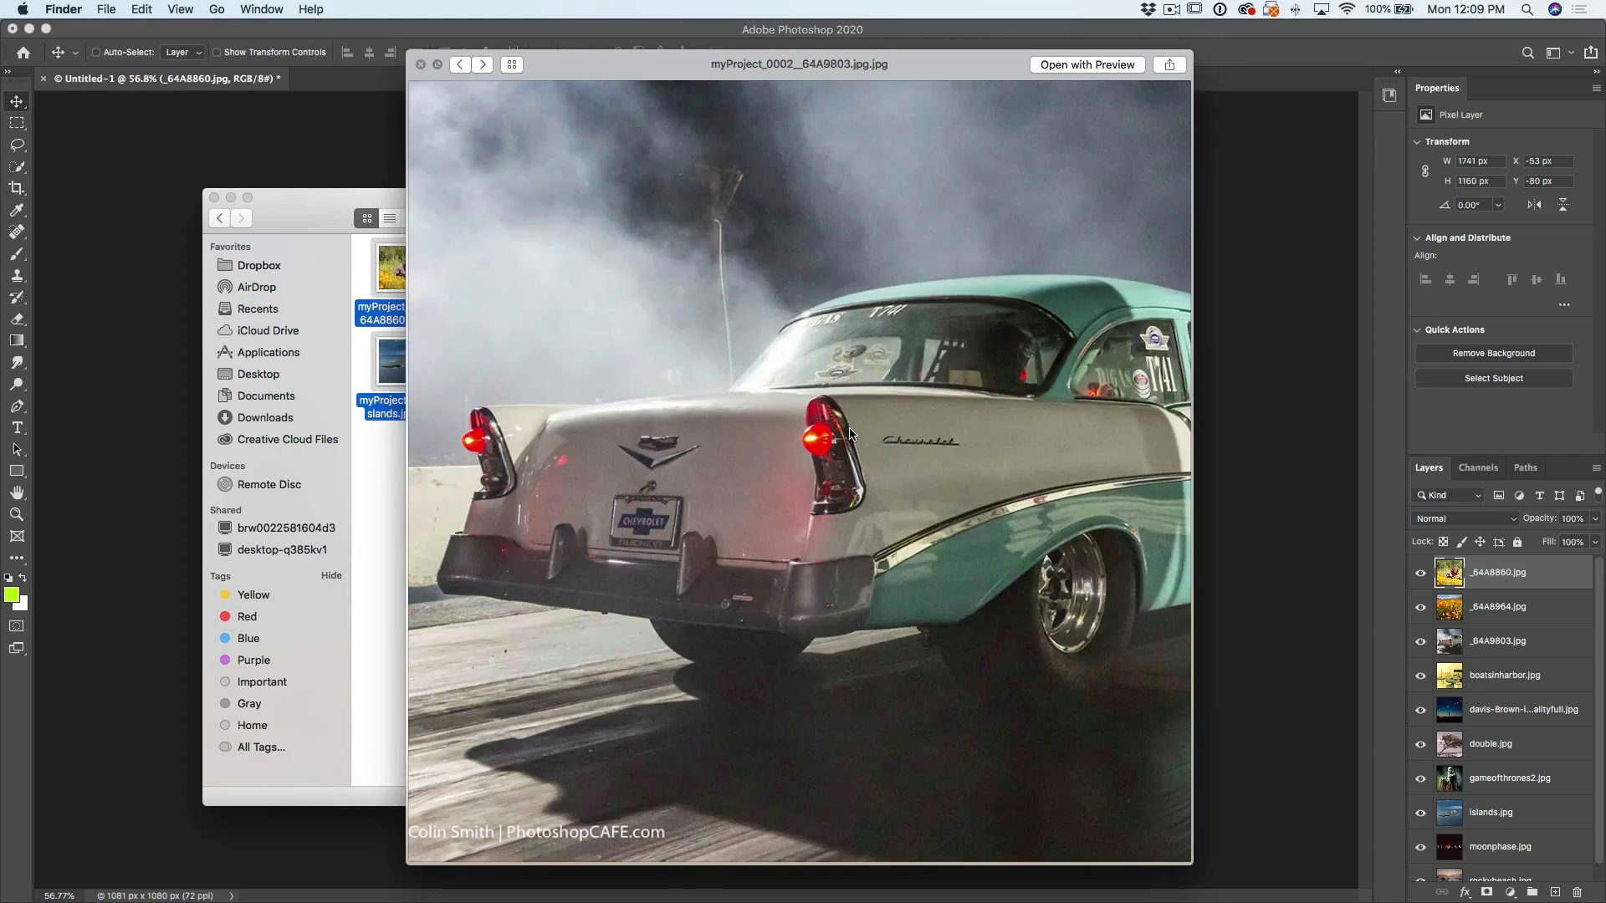
{"action": "key", "text": "Right"}
{"action": "key", "text": "Right"}
{"action": "key", "text": "Right"}
{"action": "key", "text": "Right"}
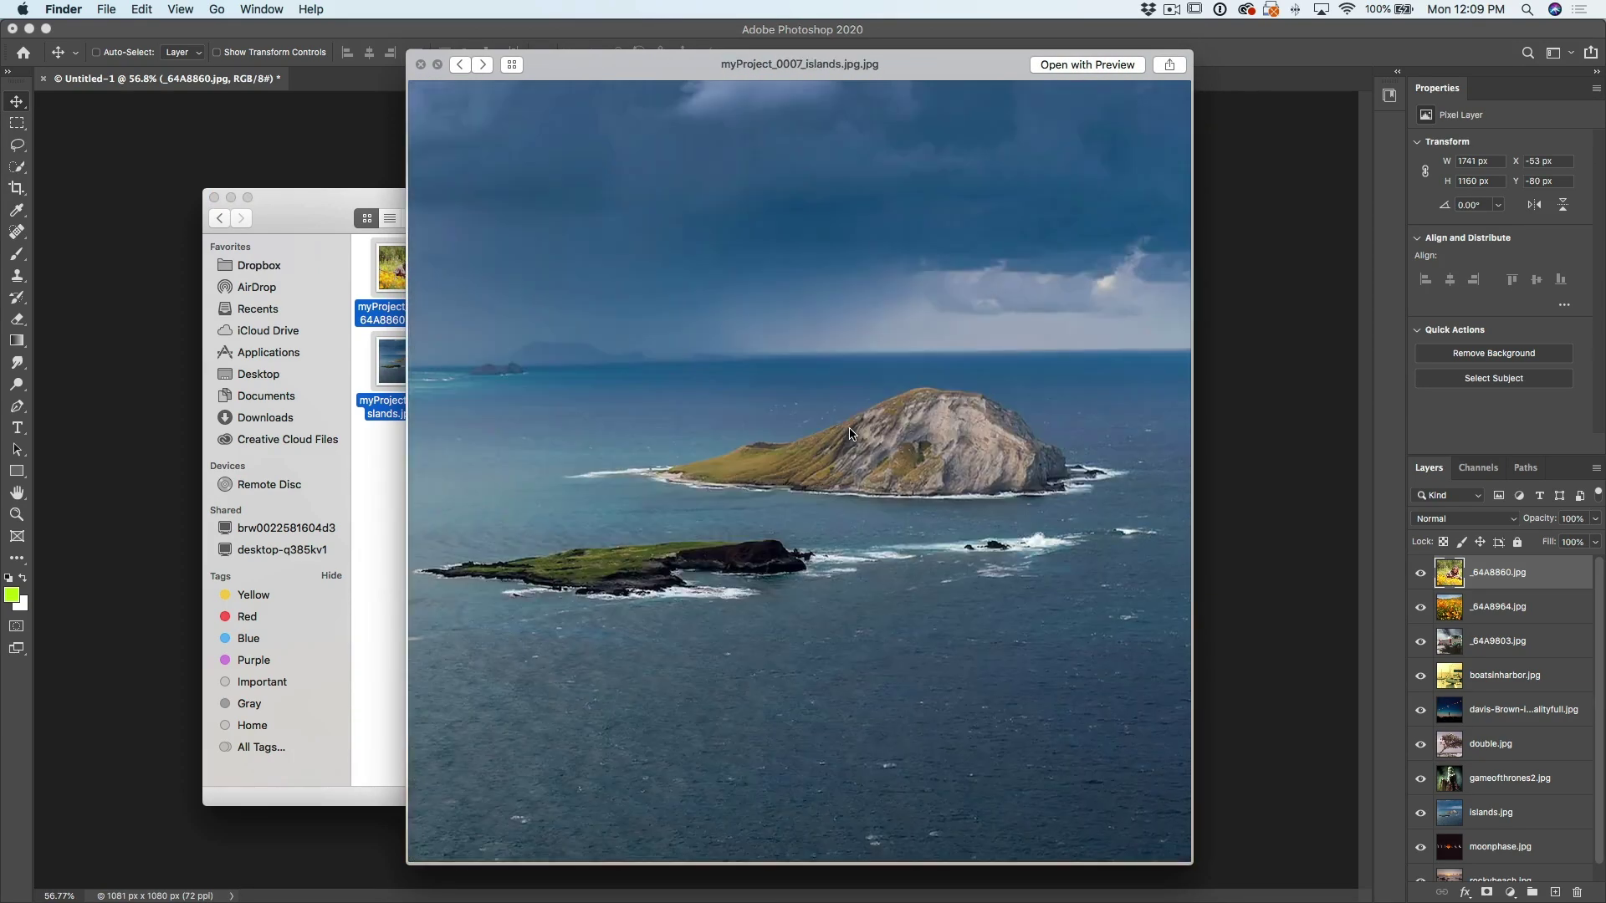
{"action": "key", "text": "Right"}
{"action": "key", "text": "Right"}
{"action": "key", "text": "Right"}
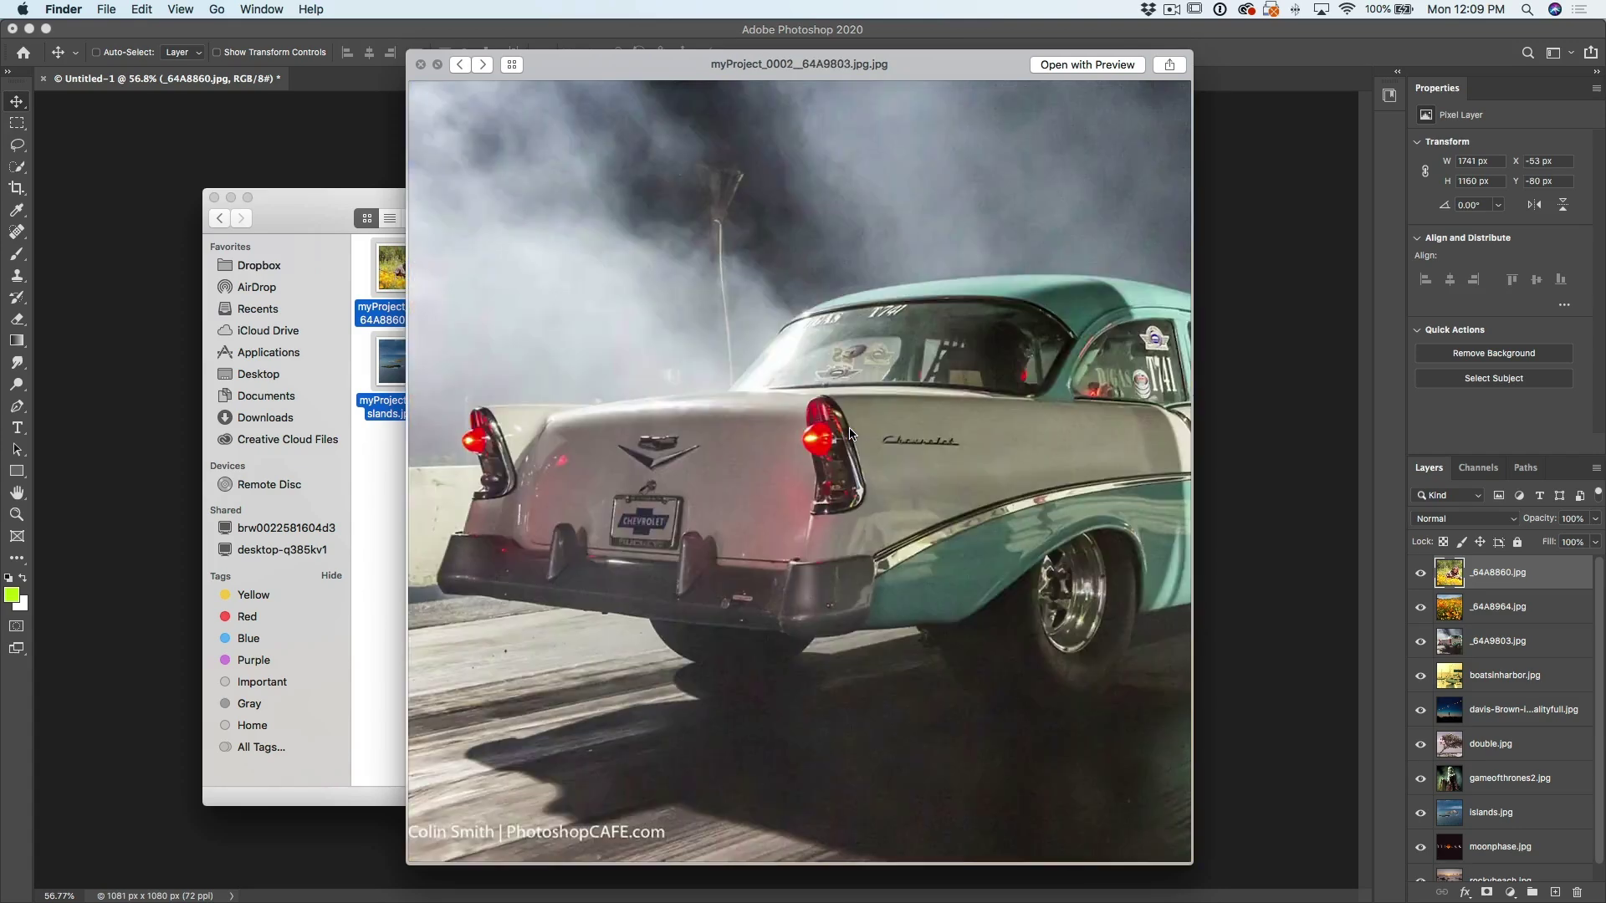
{"action": "key", "text": "space"}
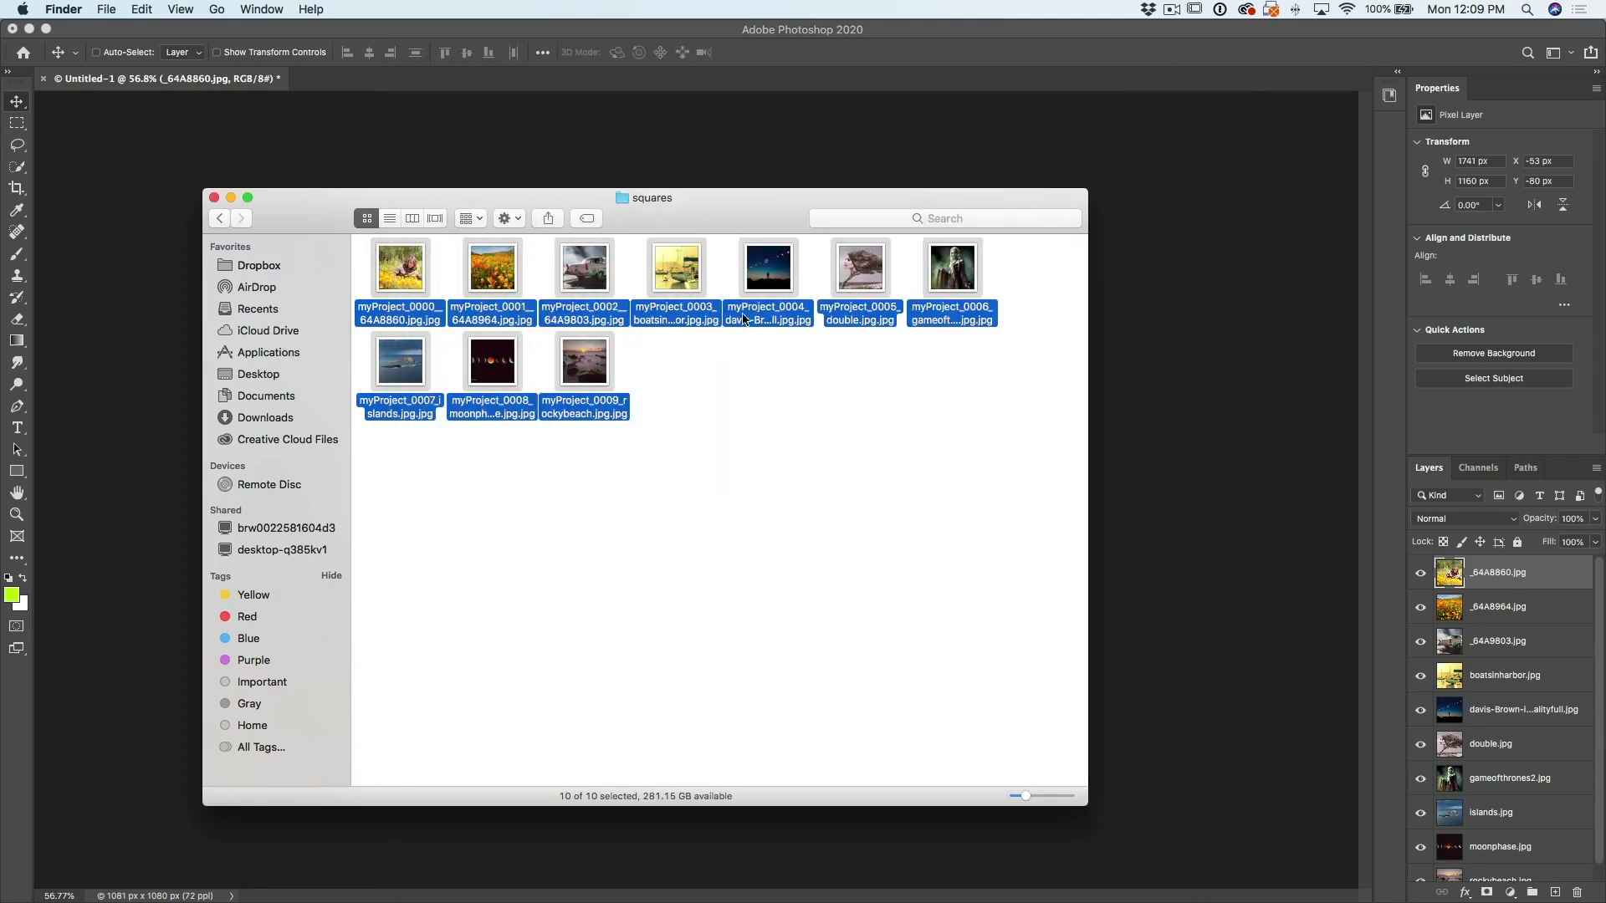
{"action": "left_click_drag", "start_coordinate": [724, 232], "coordinate": [723, 170]}
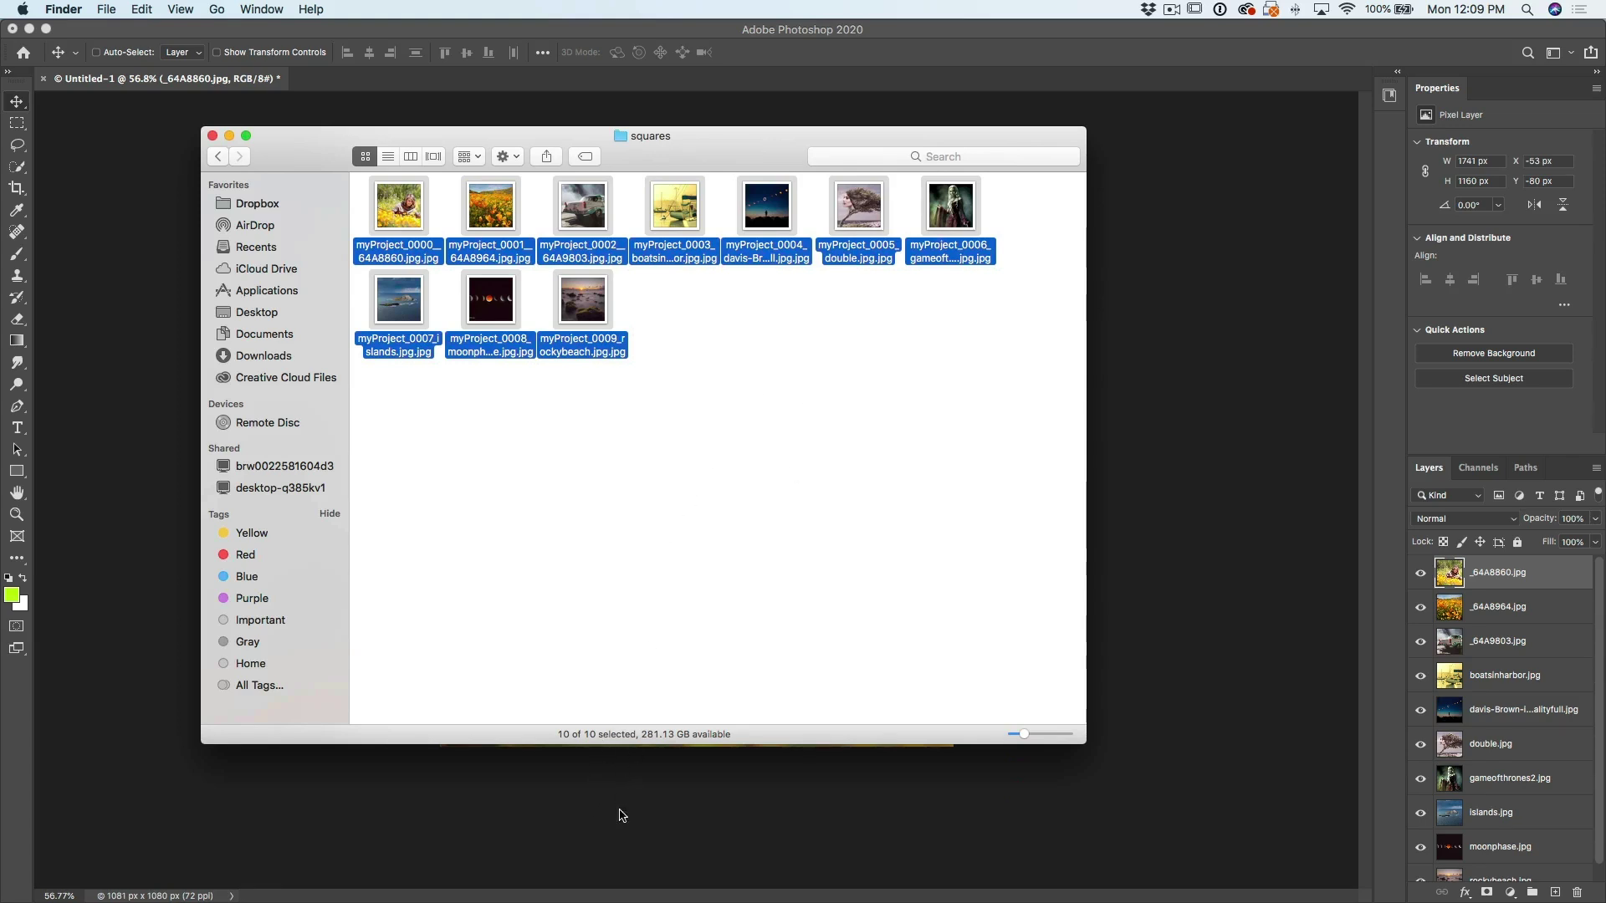
{"action": "left_click", "coordinate": [287, 872]}
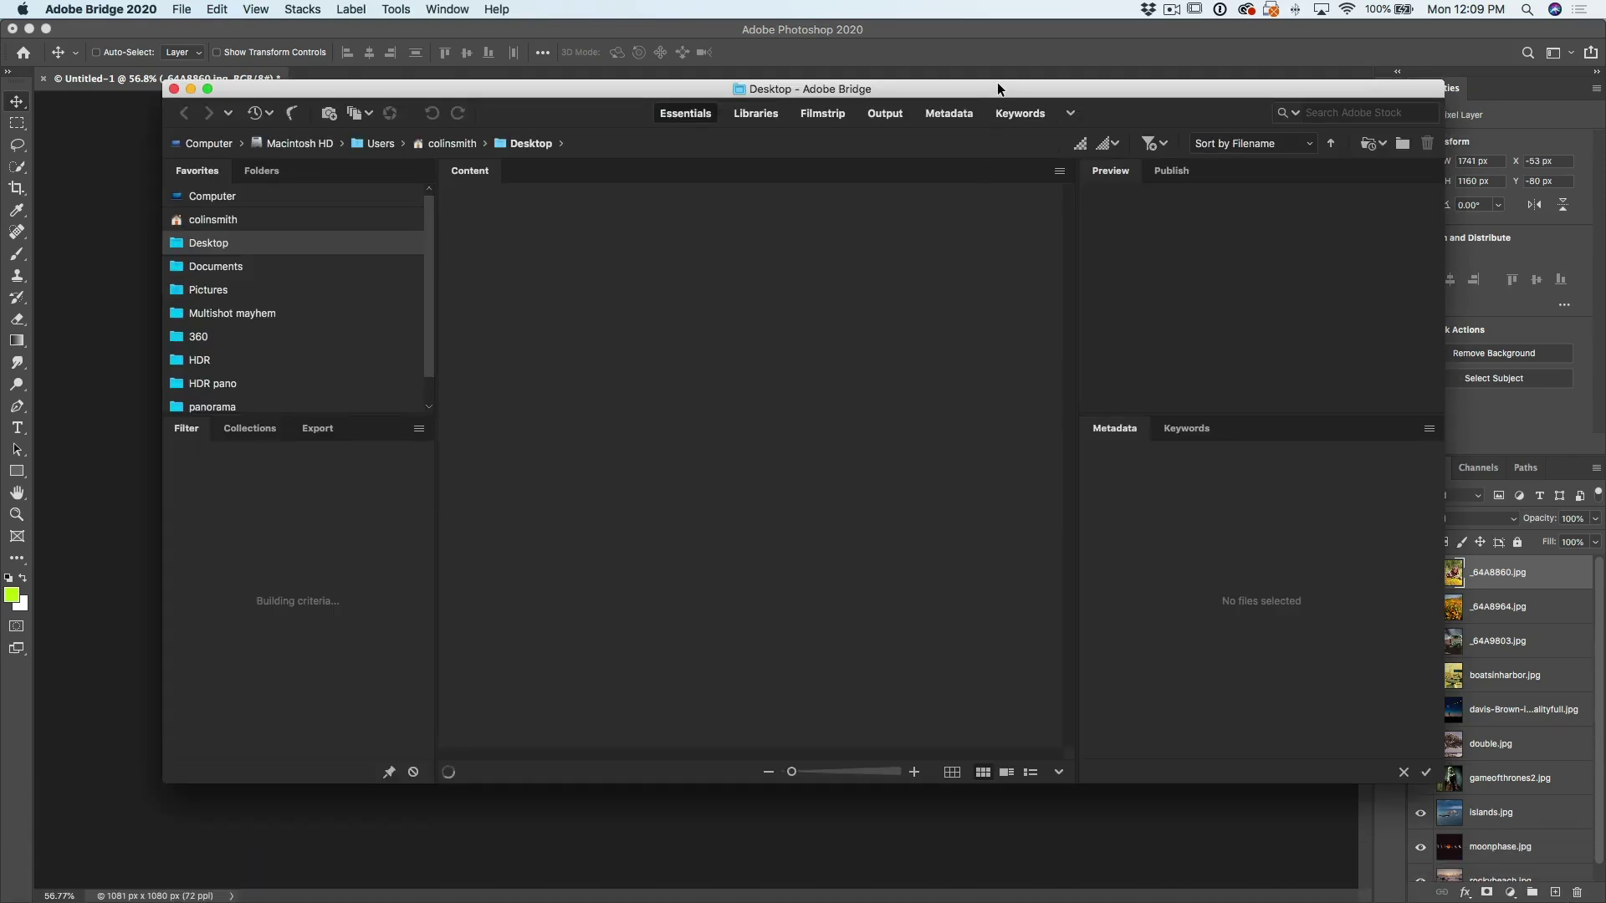
Step: Show the squares folder in Bridge and select all ten exported myProject JPEGs
{"action": "left_click_drag", "start_coordinate": [997, 87], "coordinate": [960, 328]}
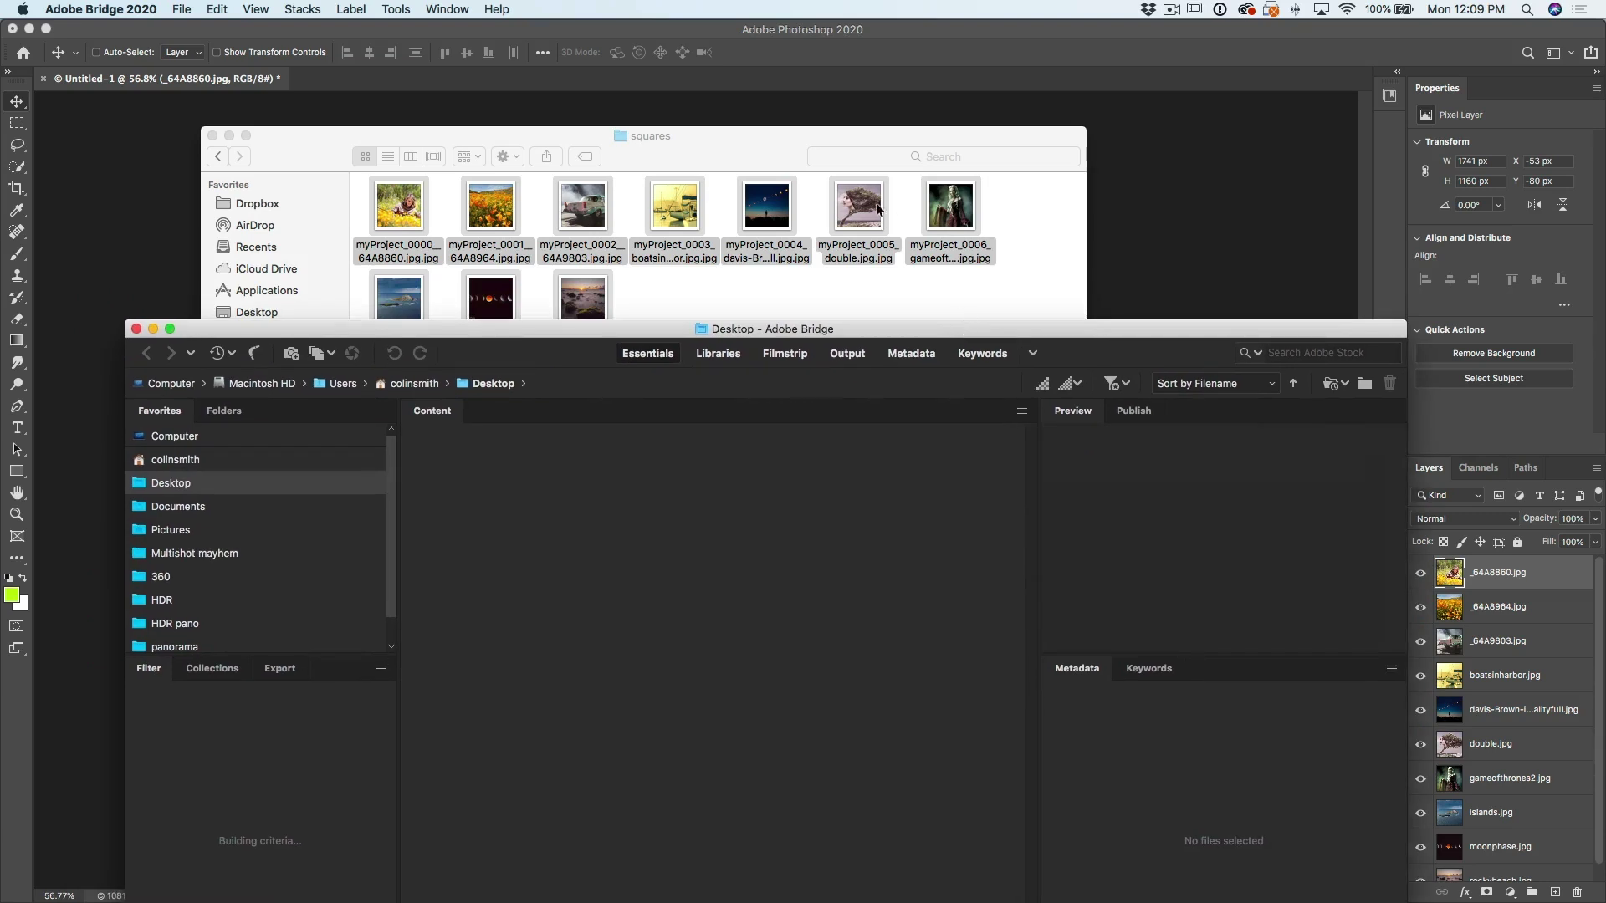
{"action": "left_click_drag", "start_coordinate": [624, 134], "coordinate": [990, 384]}
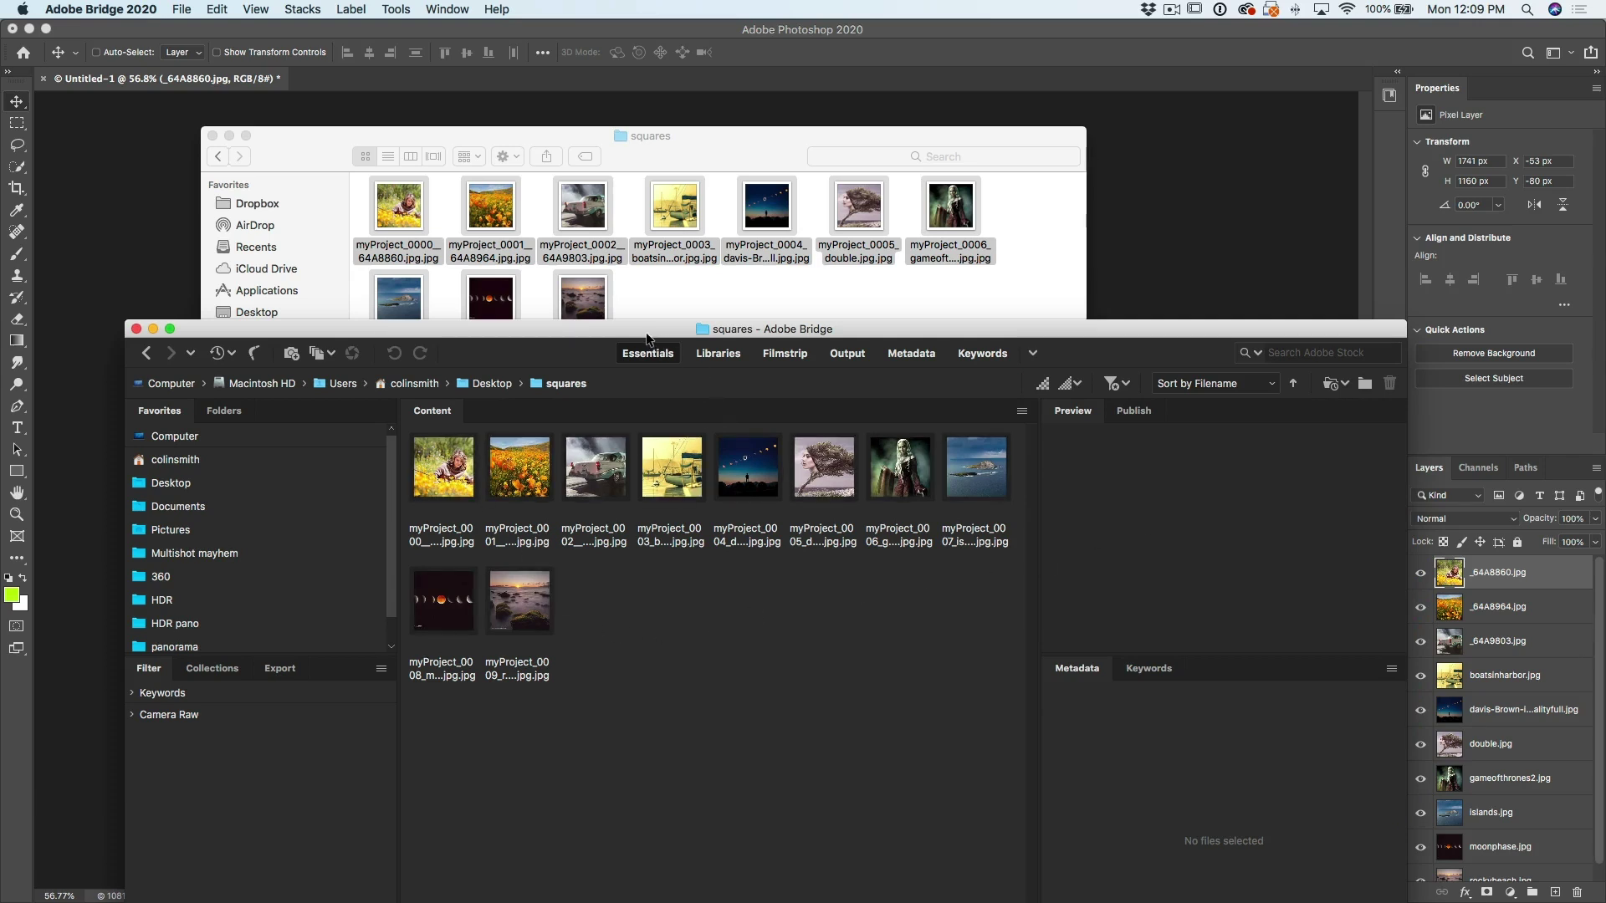
{"action": "left_click_drag", "start_coordinate": [651, 340], "coordinate": [588, 87]}
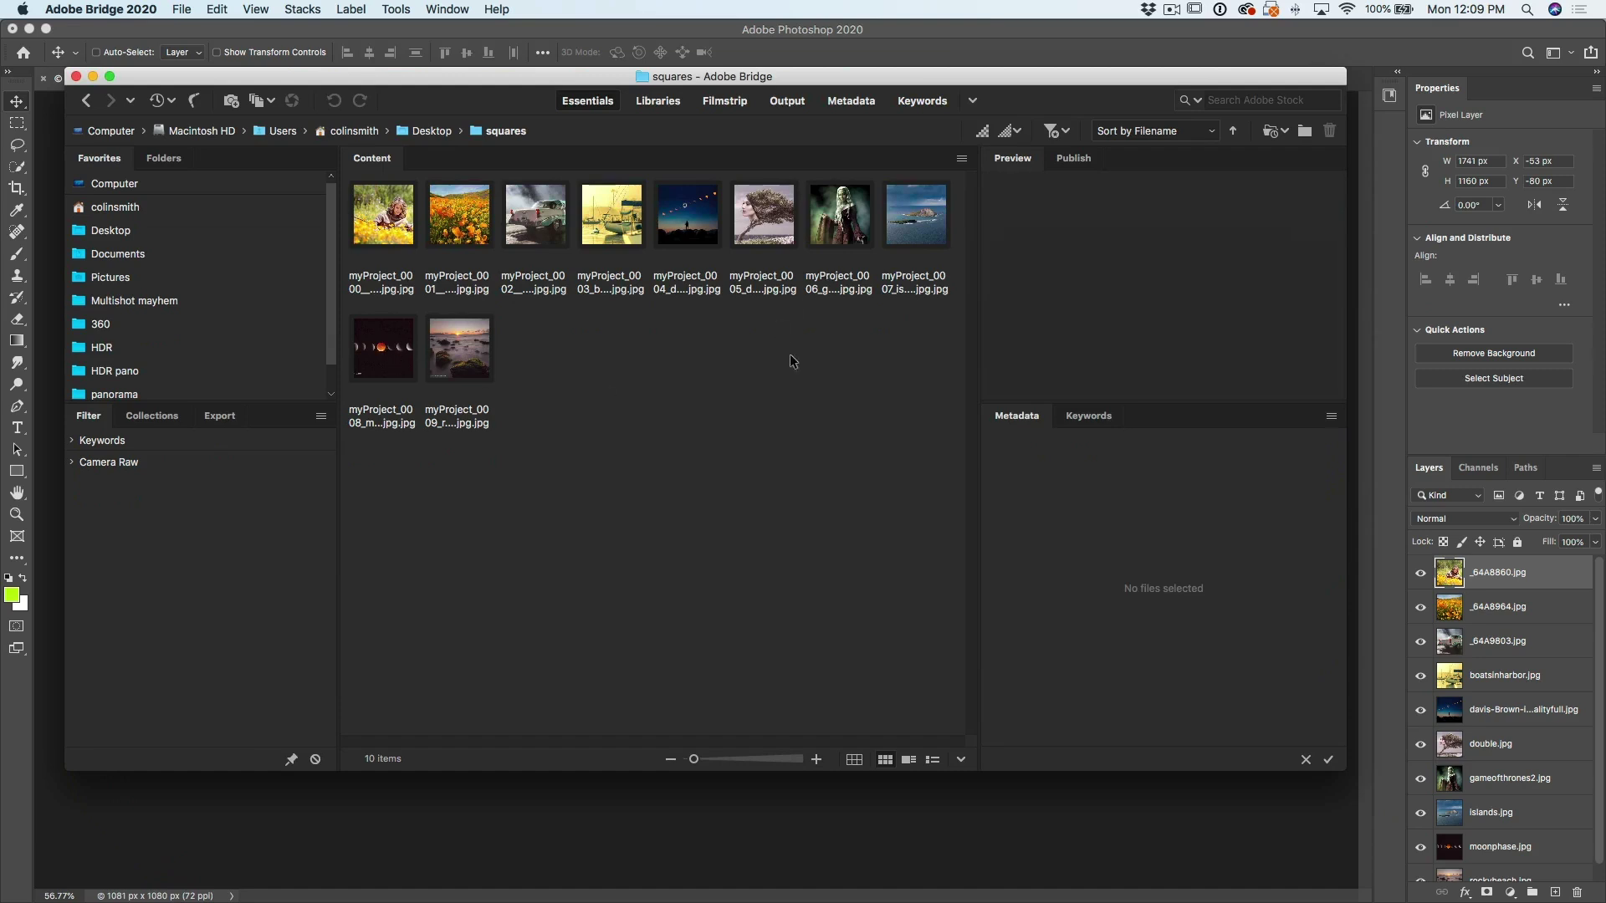
{"action": "key", "text": "super+a"}
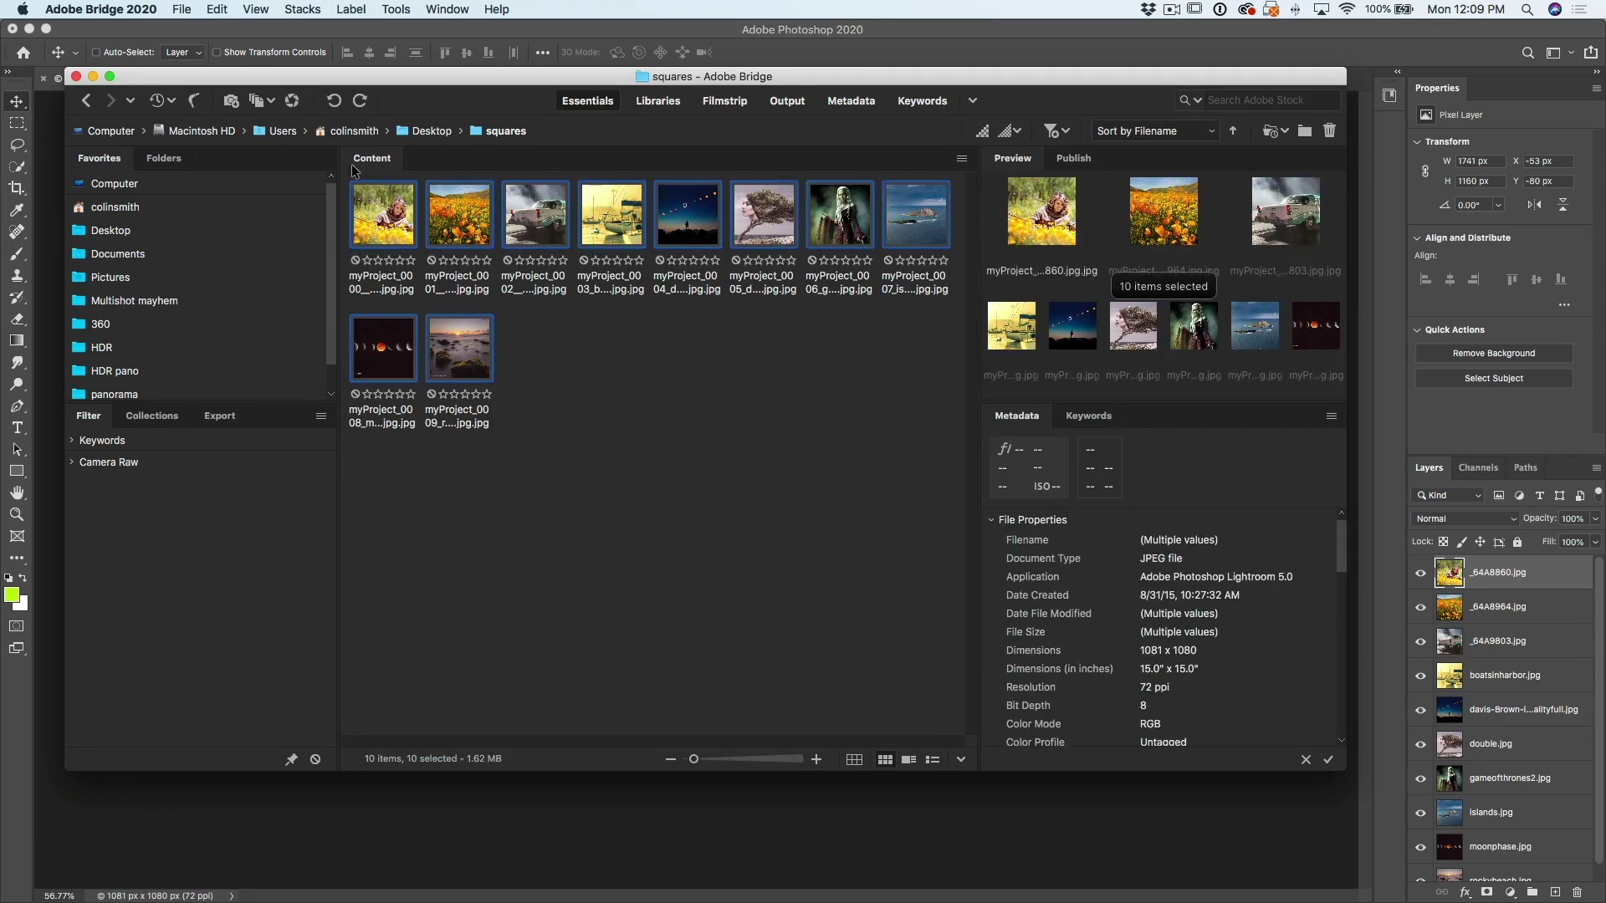
{"action": "left_click", "coordinate": [273, 102]}
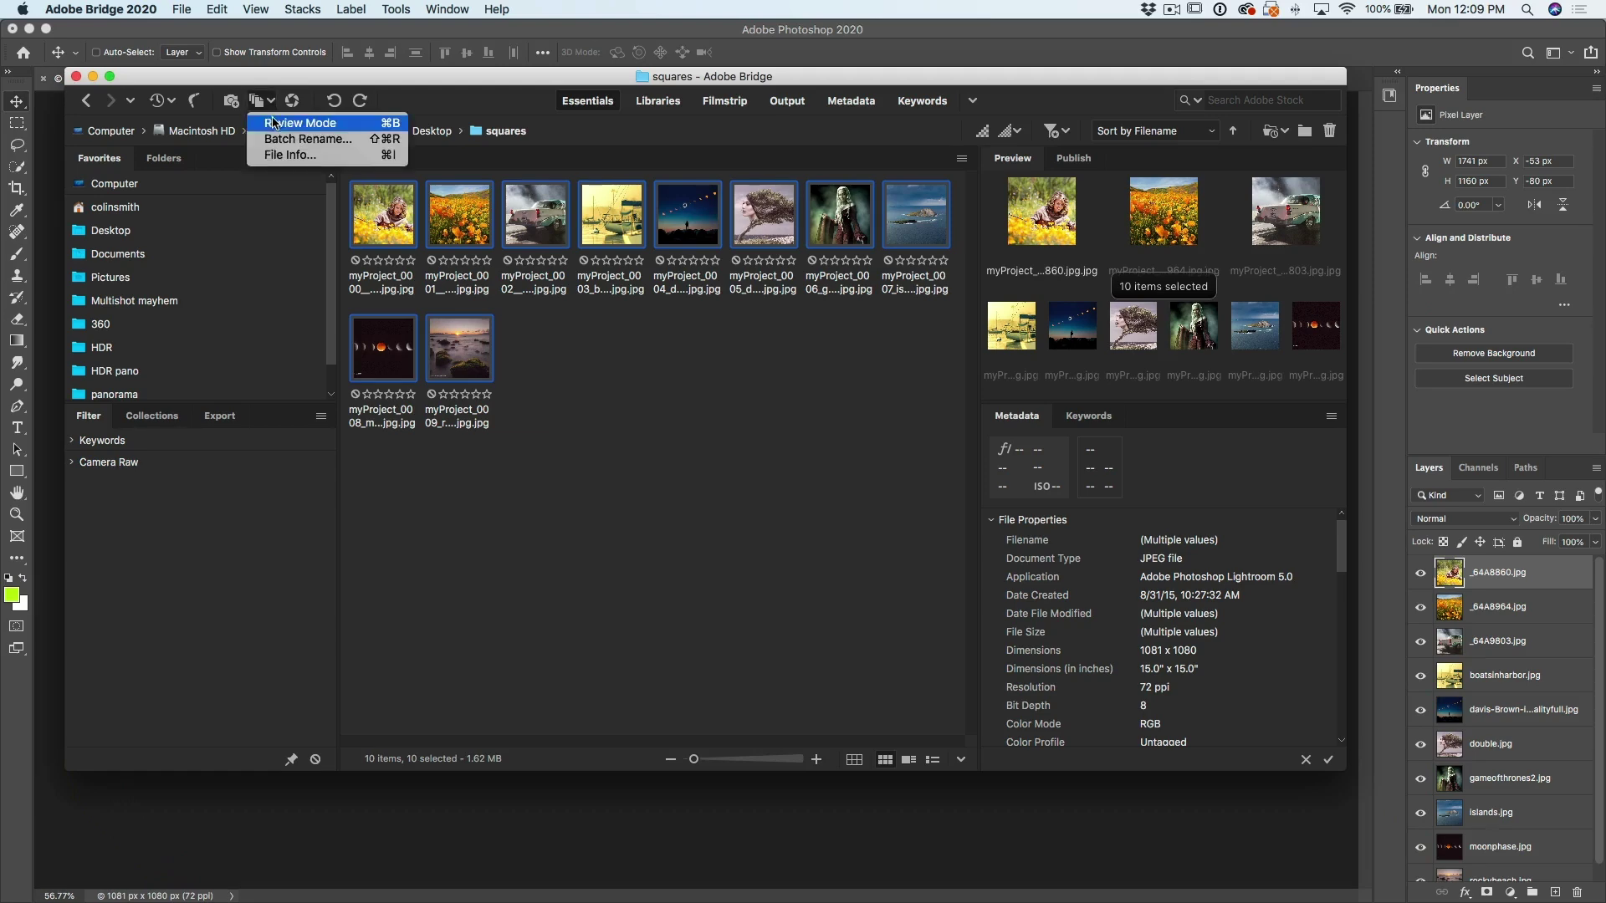
Step: Batch rename the ten files using text 'myPic_' plus a two-digit sequence number starting at 1
{"action": "left_click", "coordinate": [285, 142]}
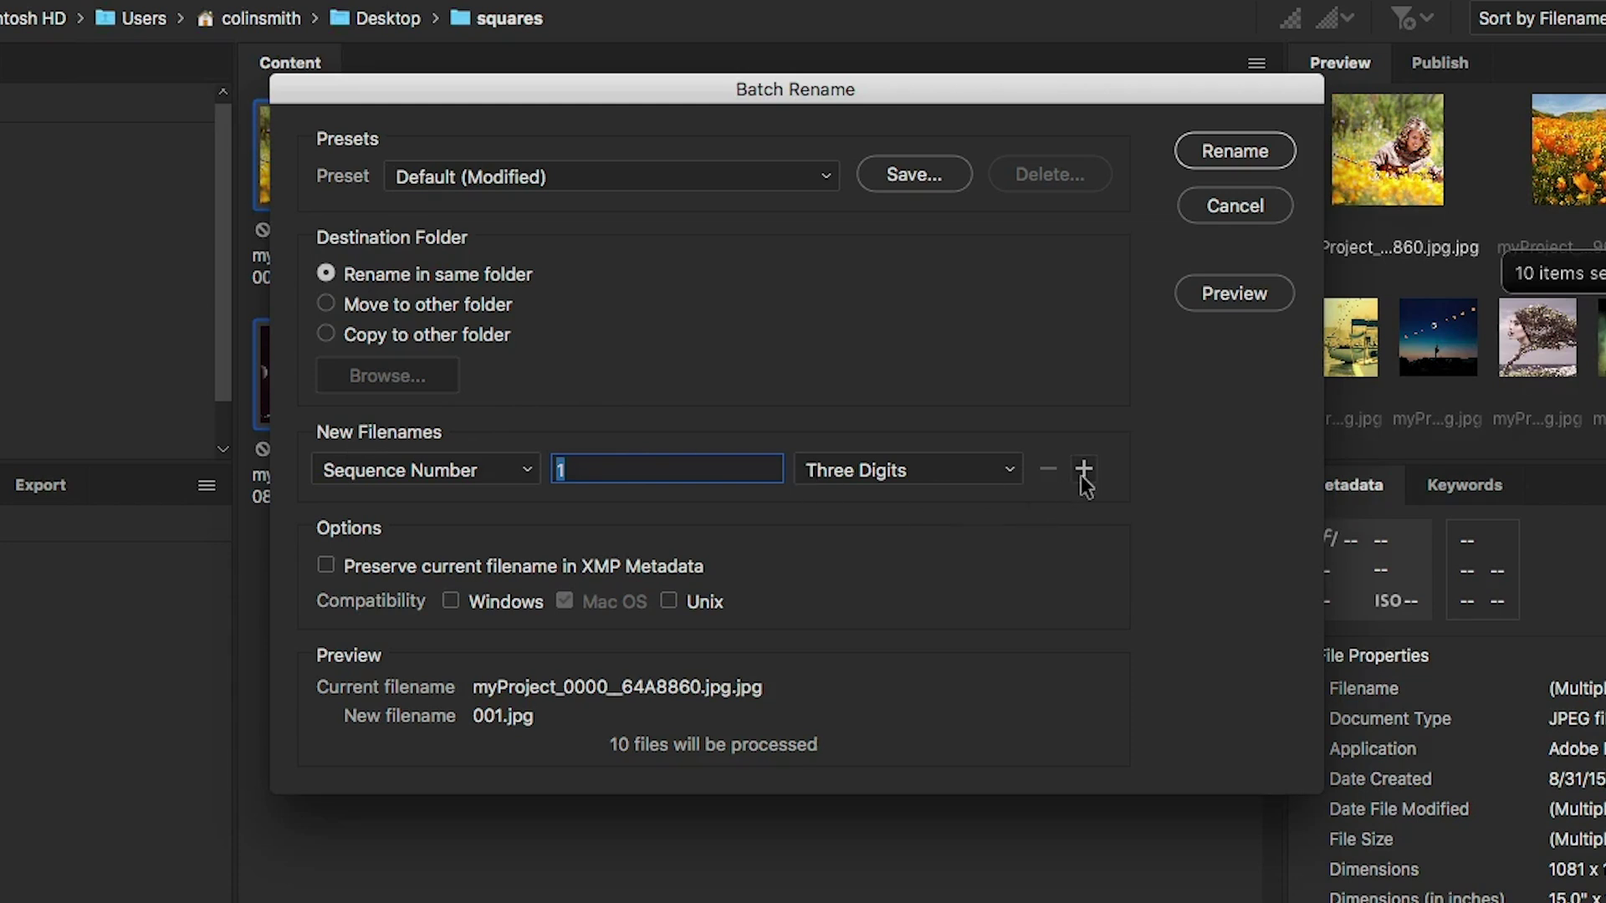
{"action": "left_click", "coordinate": [1084, 468]}
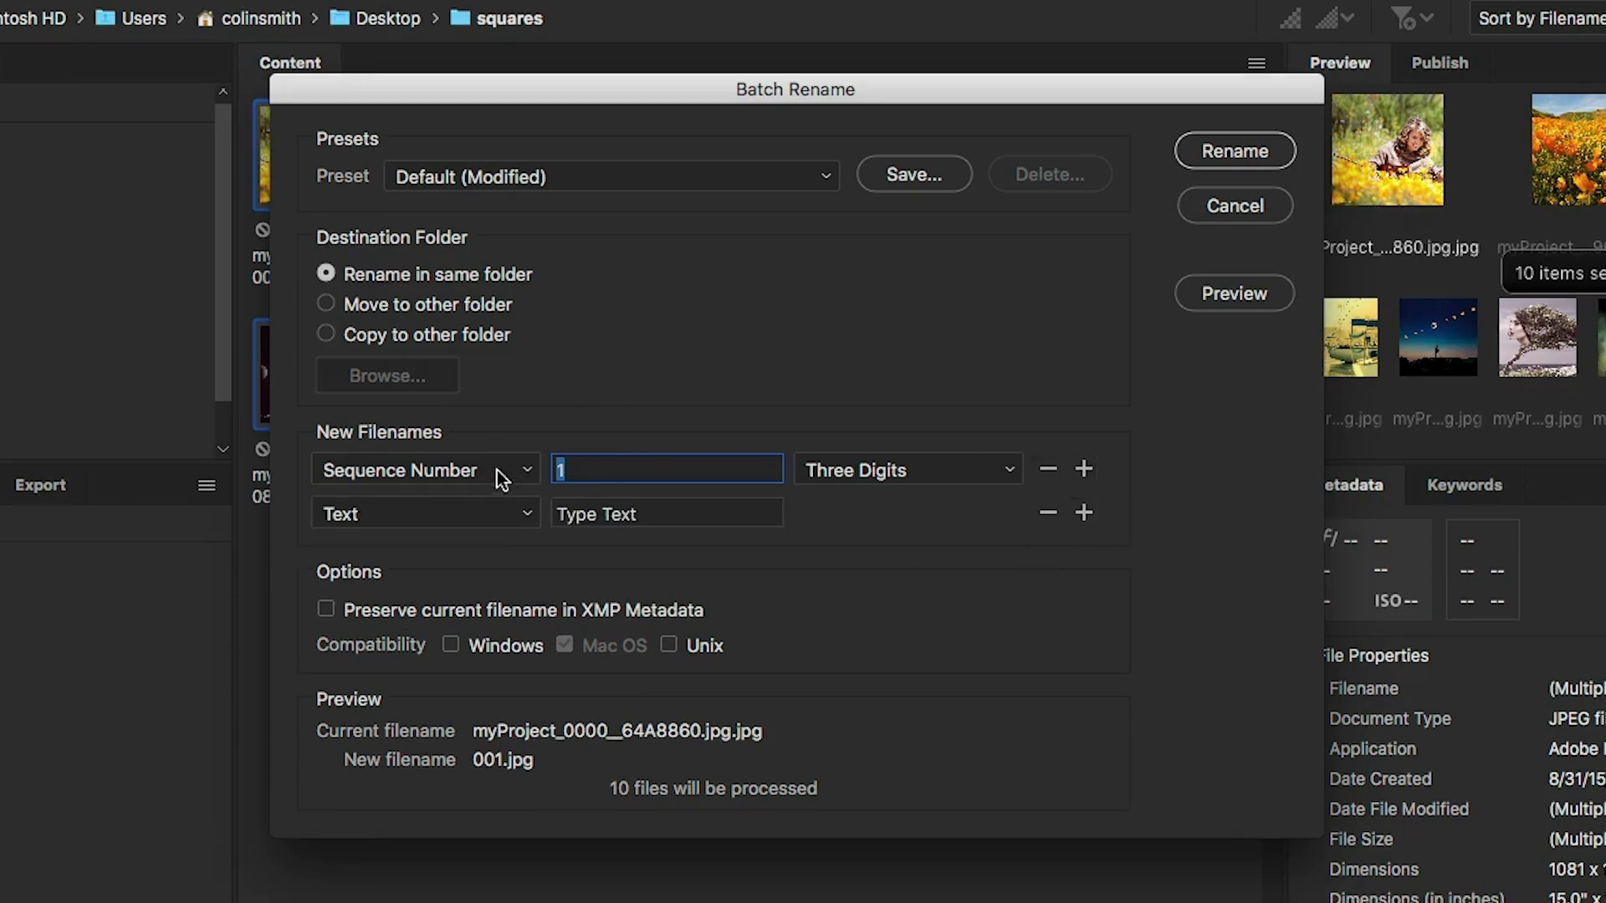
{"action": "left_click", "coordinate": [501, 471]}
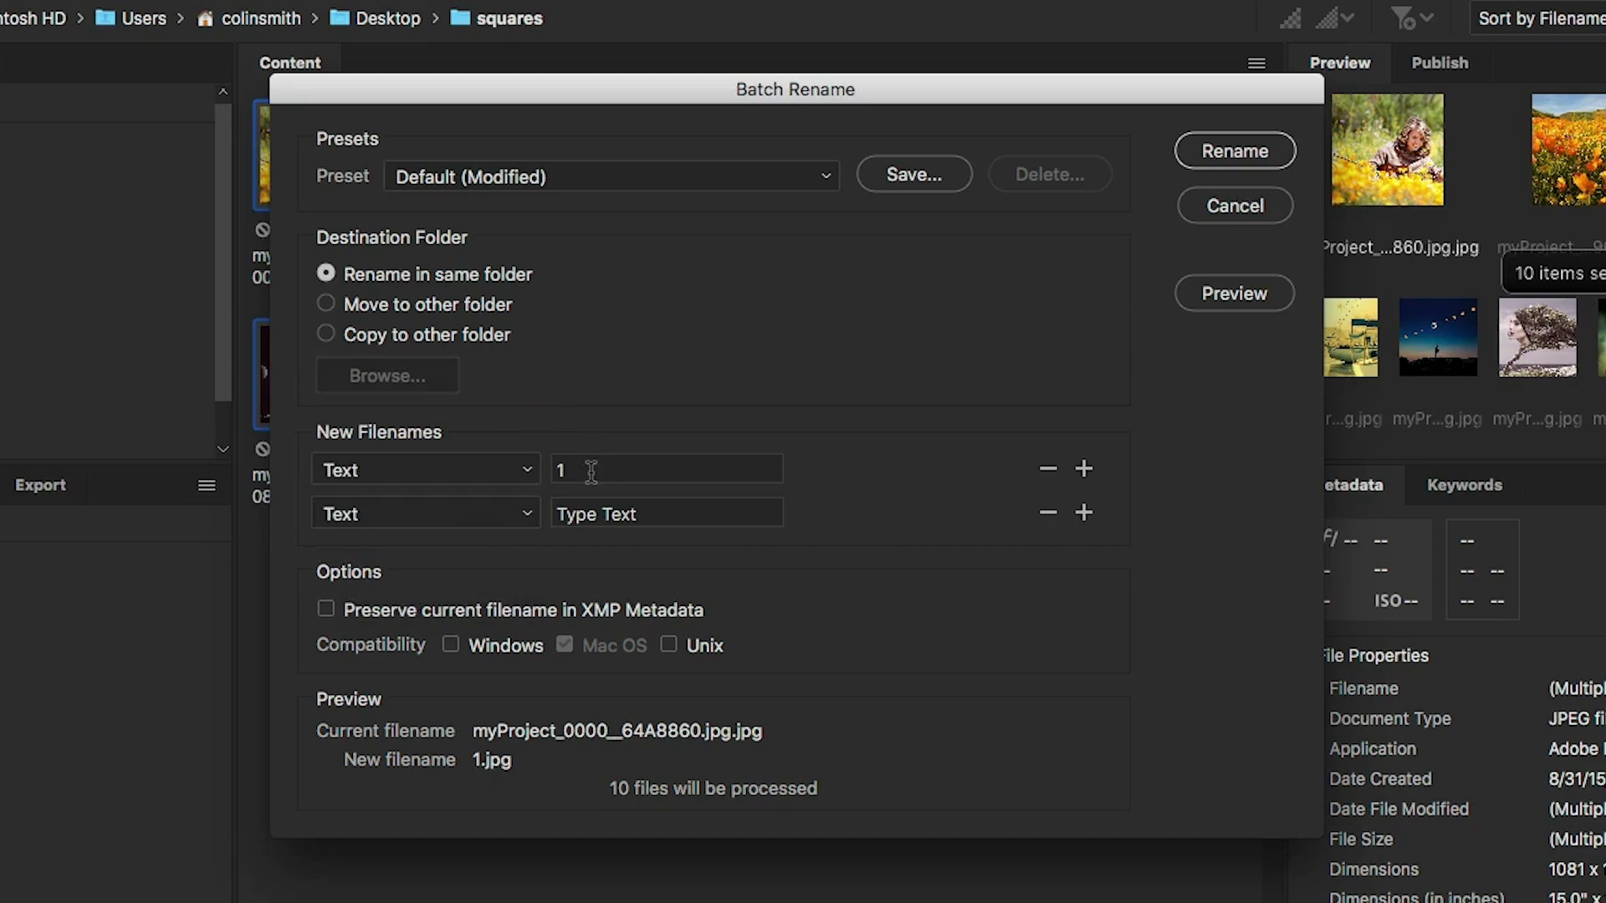
{"action": "left_click_drag", "start_coordinate": [592, 471], "coordinate": [543, 465]}
{"action": "type", "text": "myPic"}
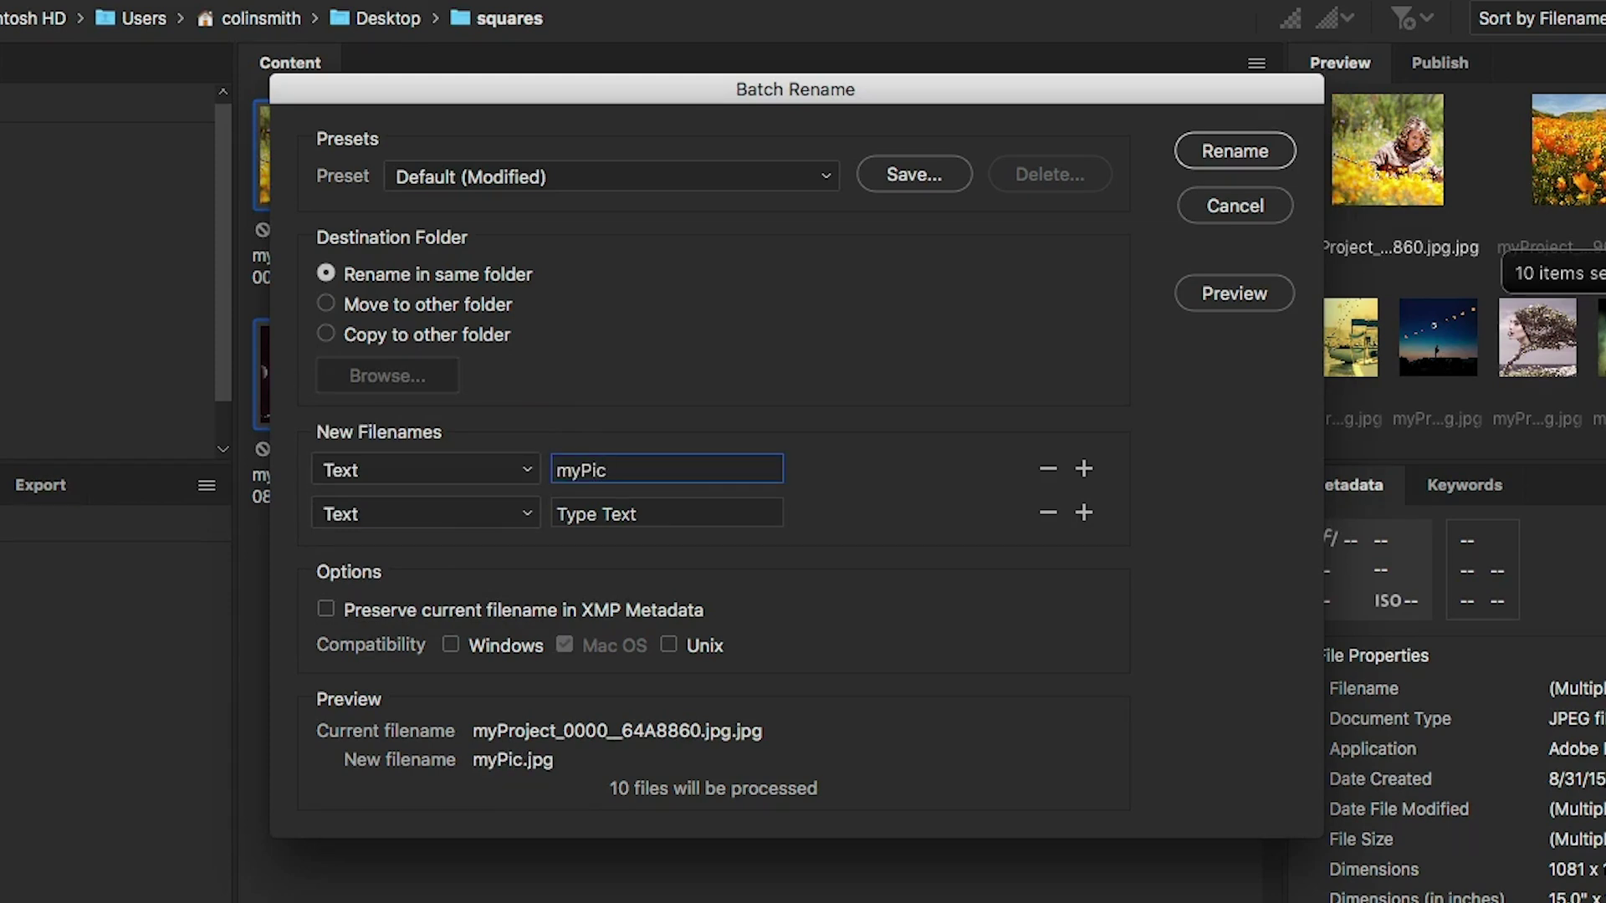
{"action": "type", "text": "_"}
{"action": "left_click", "coordinate": [504, 517]}
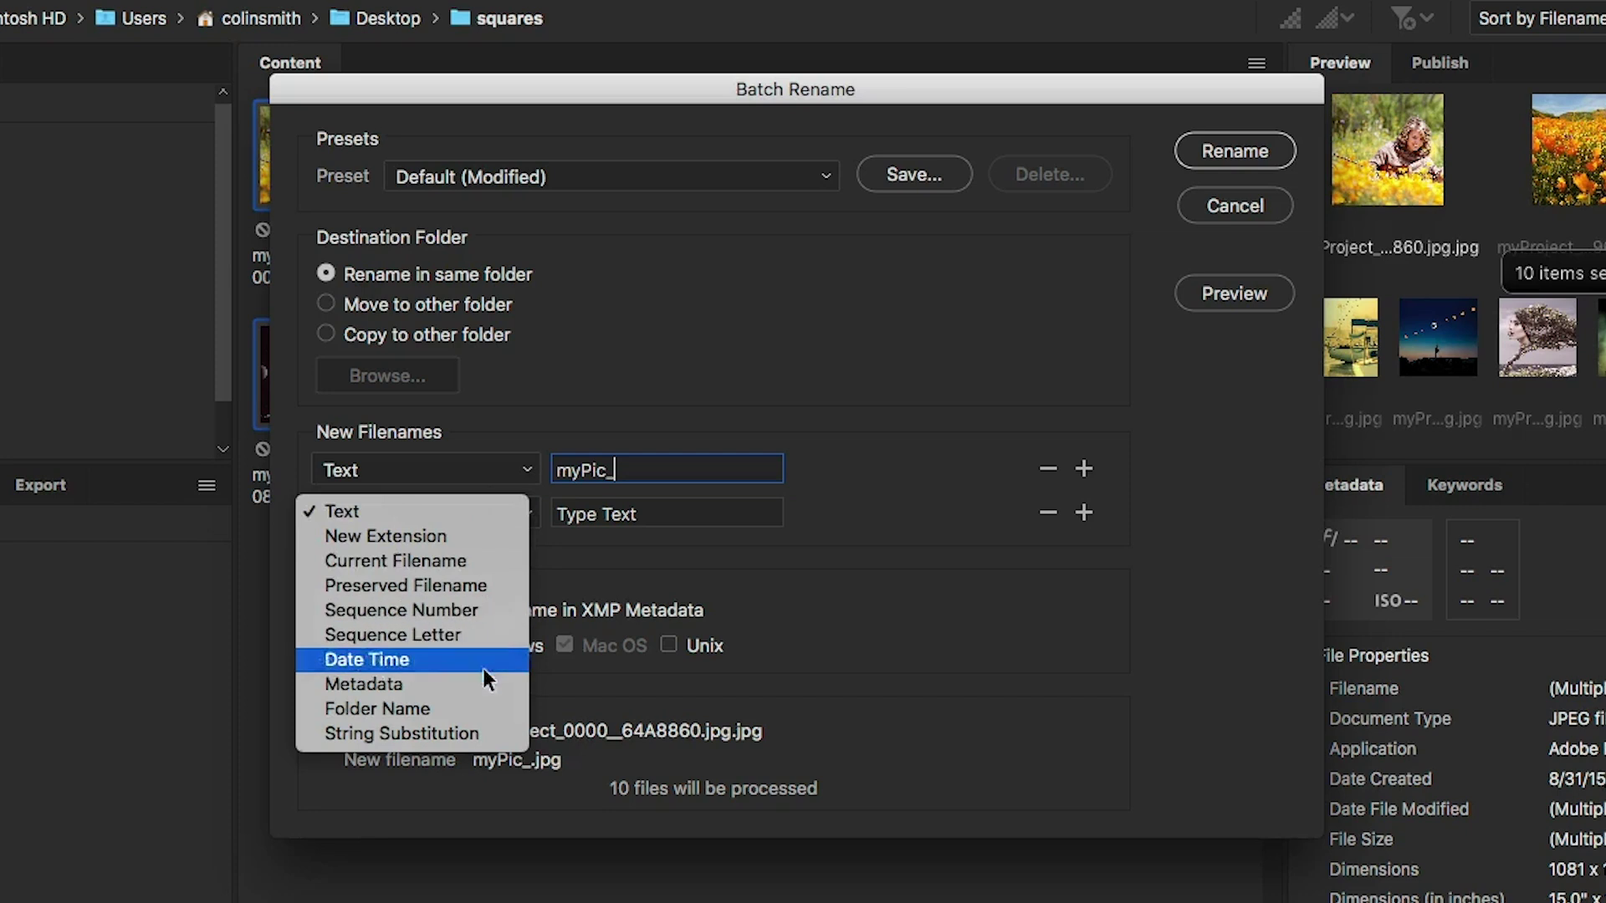
{"action": "left_click", "coordinate": [486, 615]}
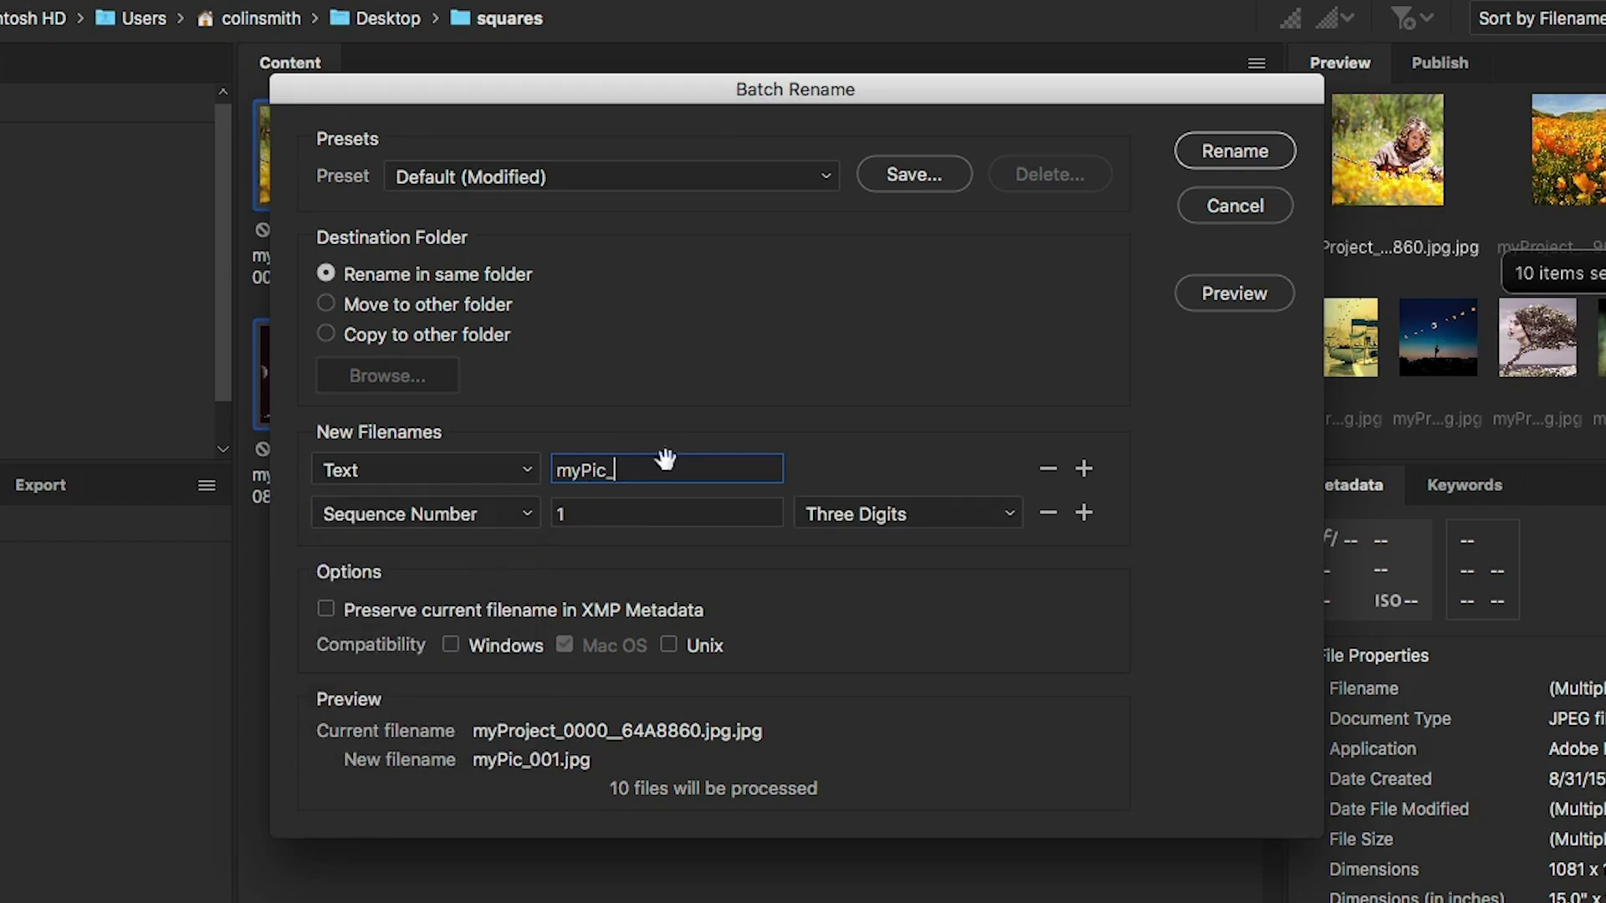
{"action": "left_click", "coordinate": [601, 514]}
{"action": "left_click", "coordinate": [1009, 513]}
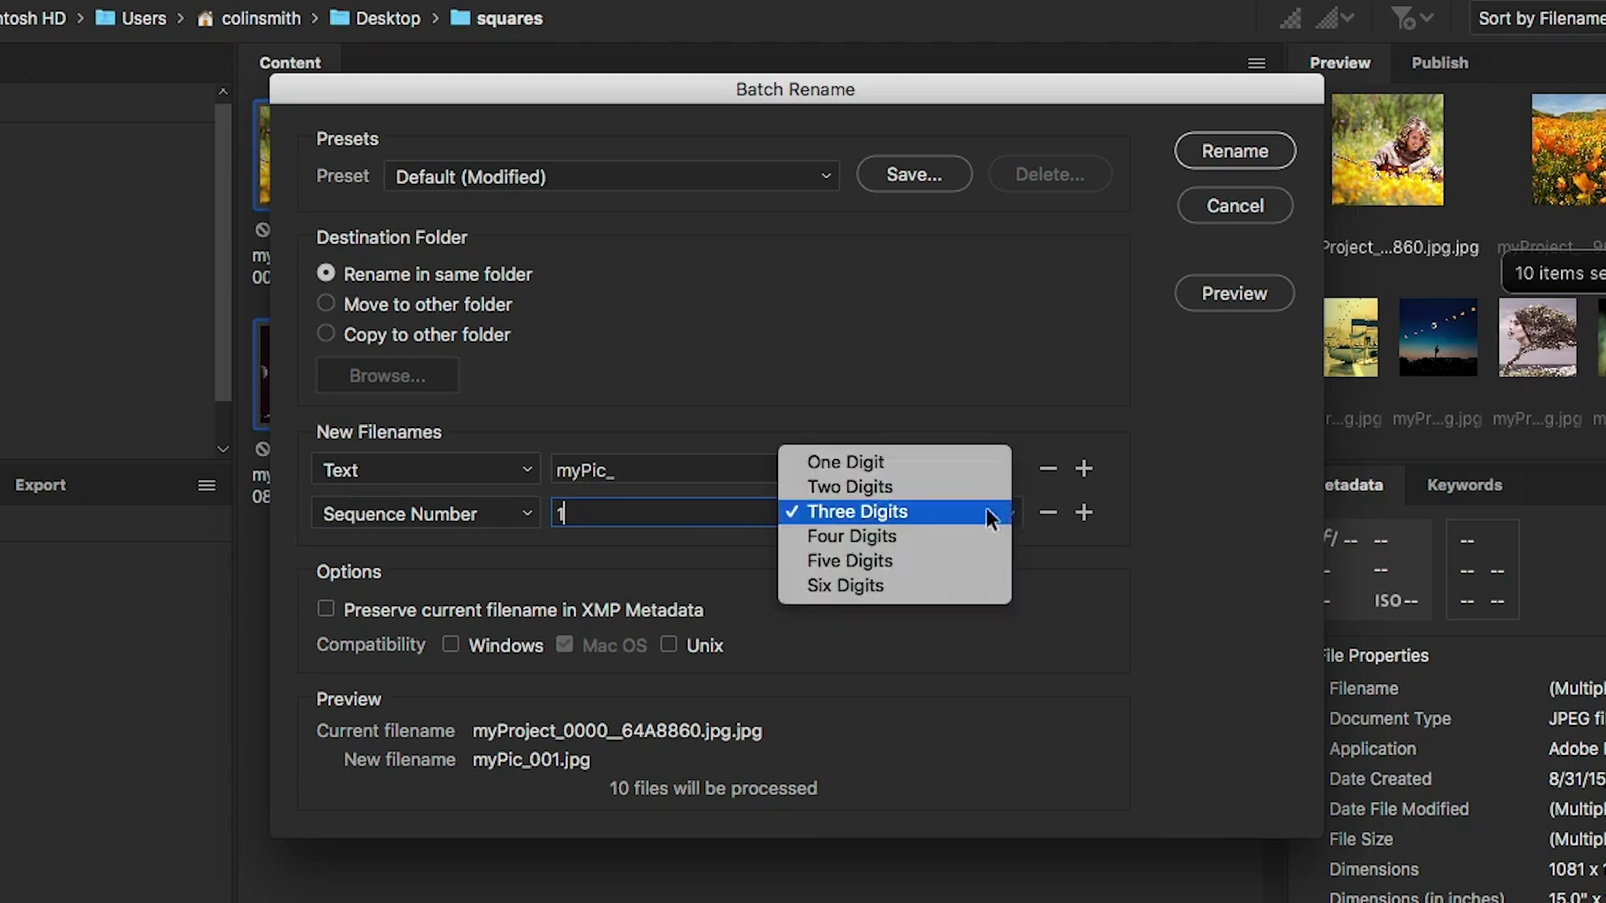
{"action": "left_click", "coordinate": [963, 488]}
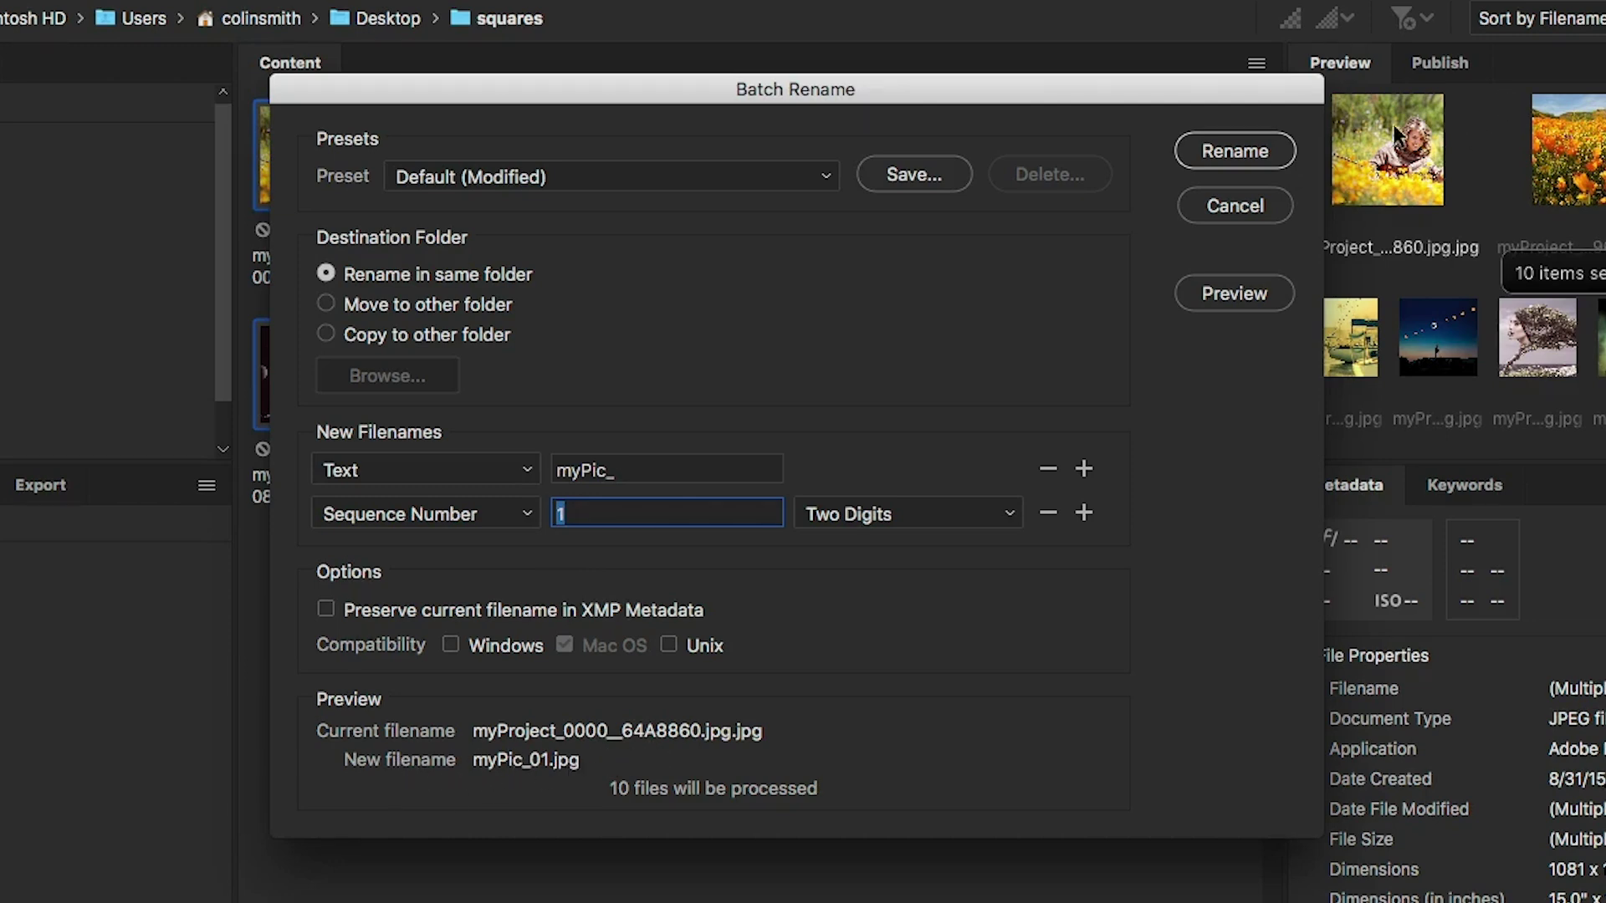
{"action": "left_click", "coordinate": [1243, 153]}
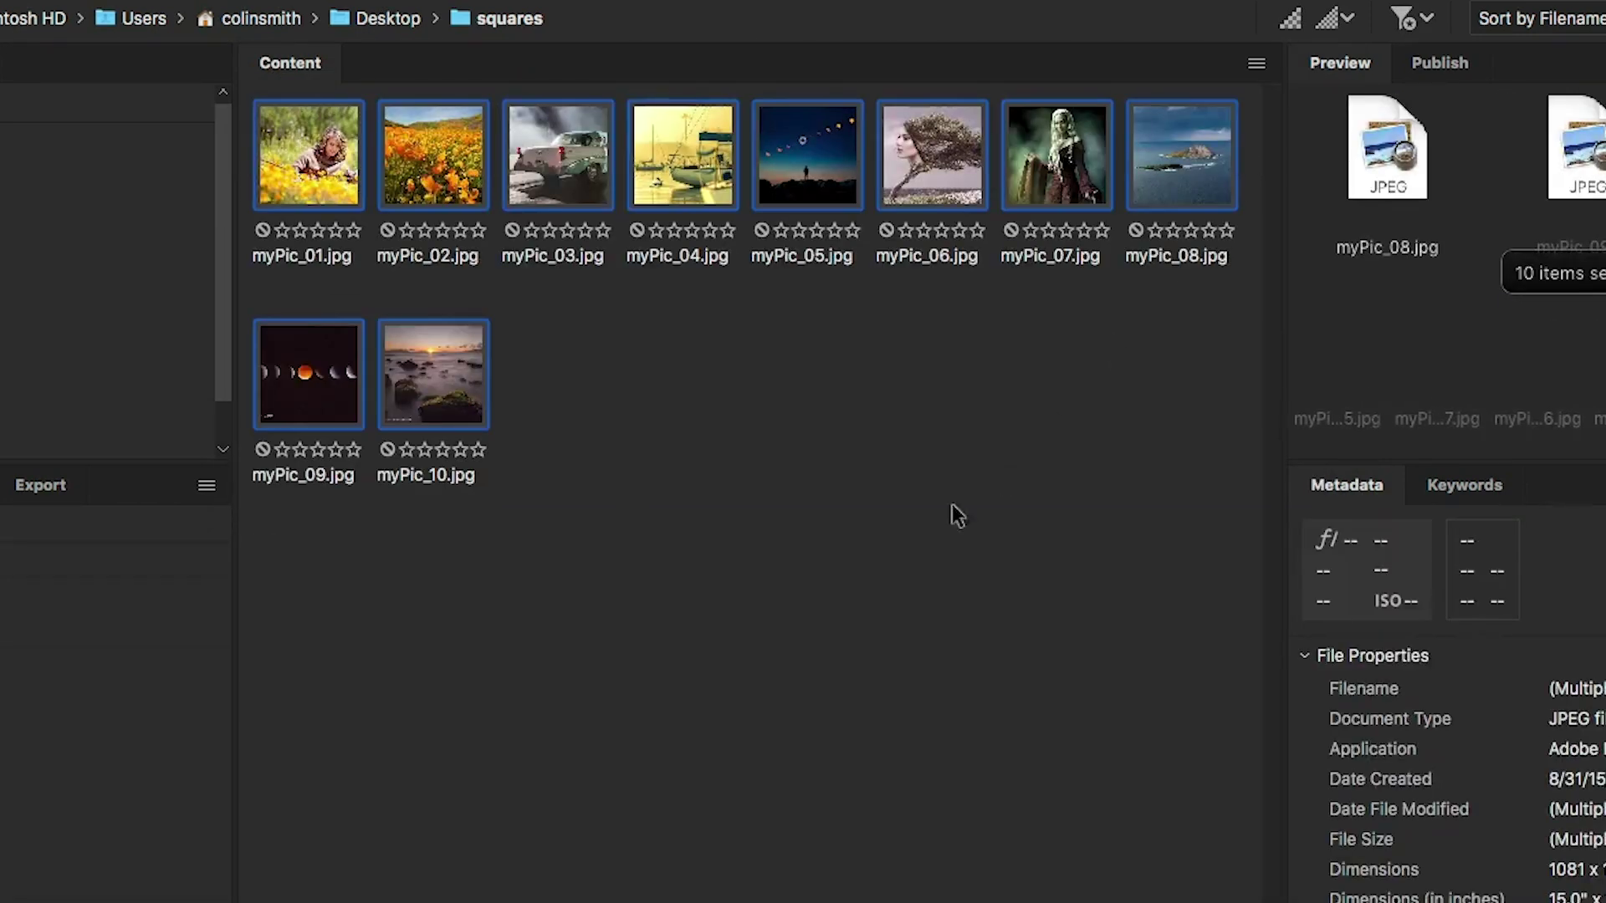